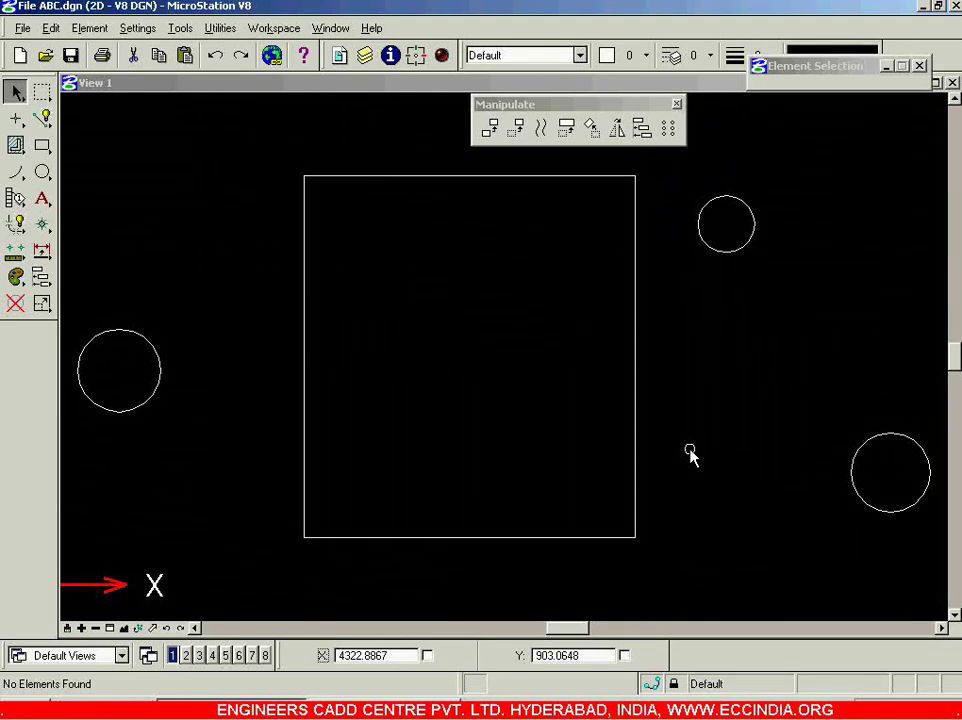
pyautogui.moveTo(627, 107); pyautogui.dragTo(609, 106)
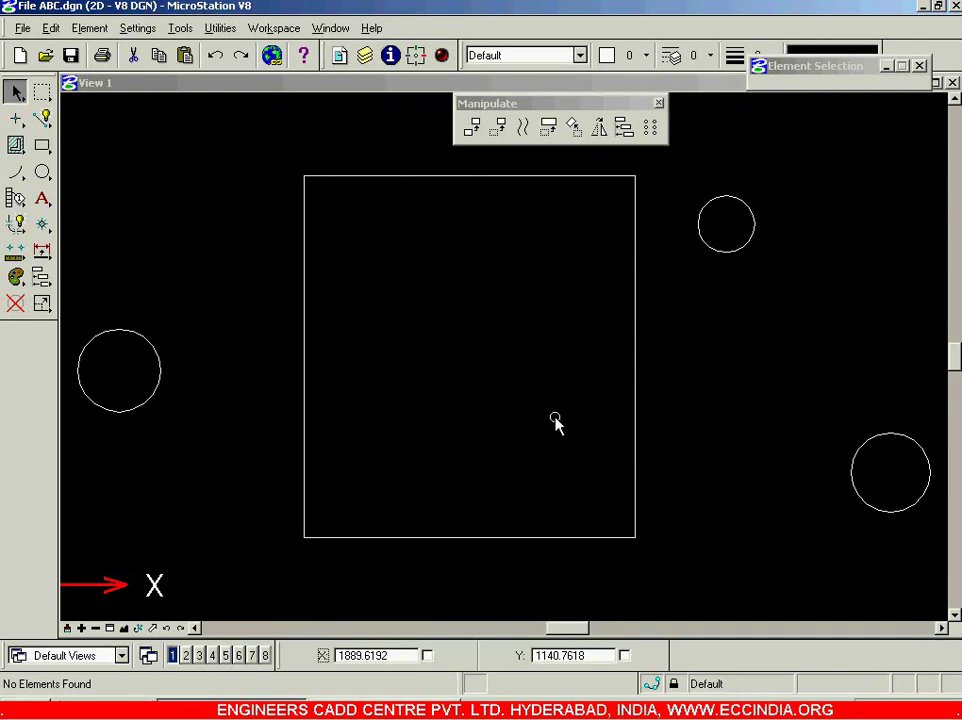
pyautogui.click(623, 128)
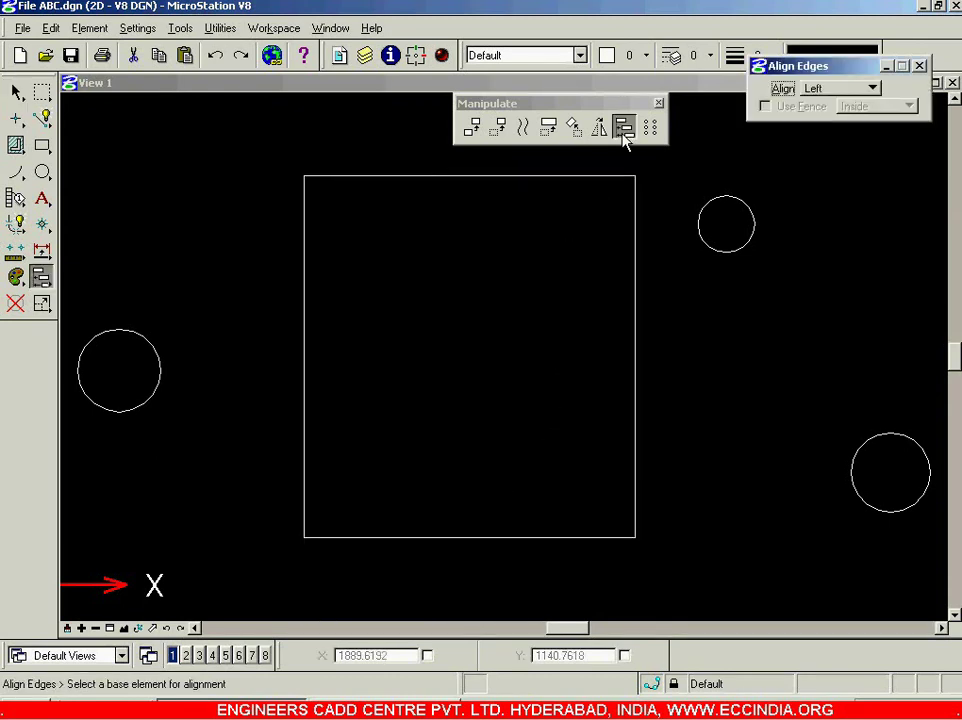
pyautogui.click(870, 89)
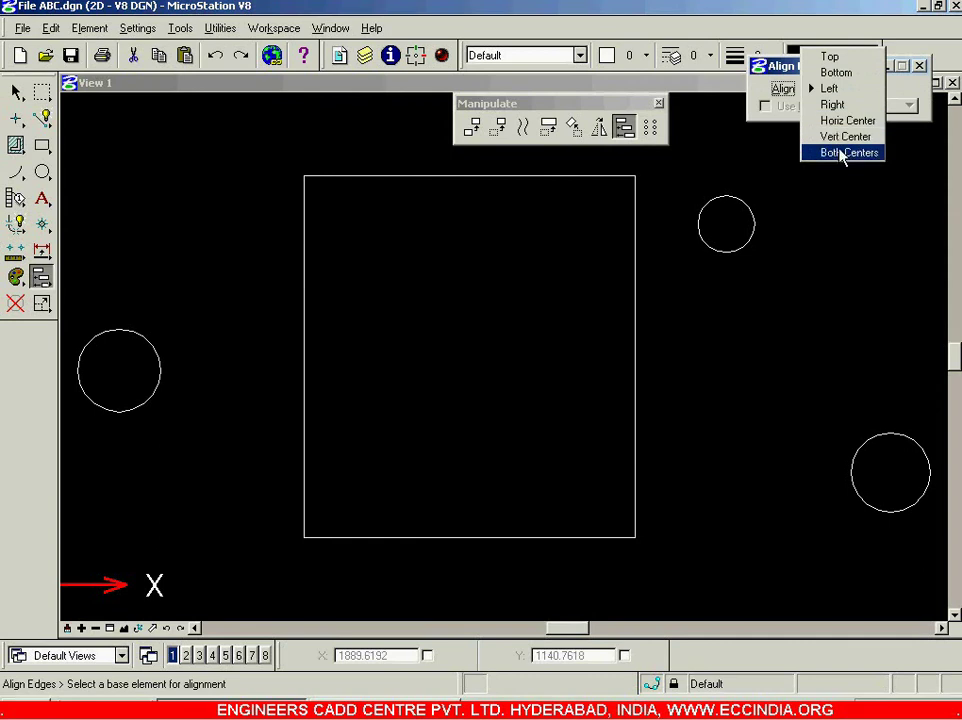
pyautogui.click(786, 73)
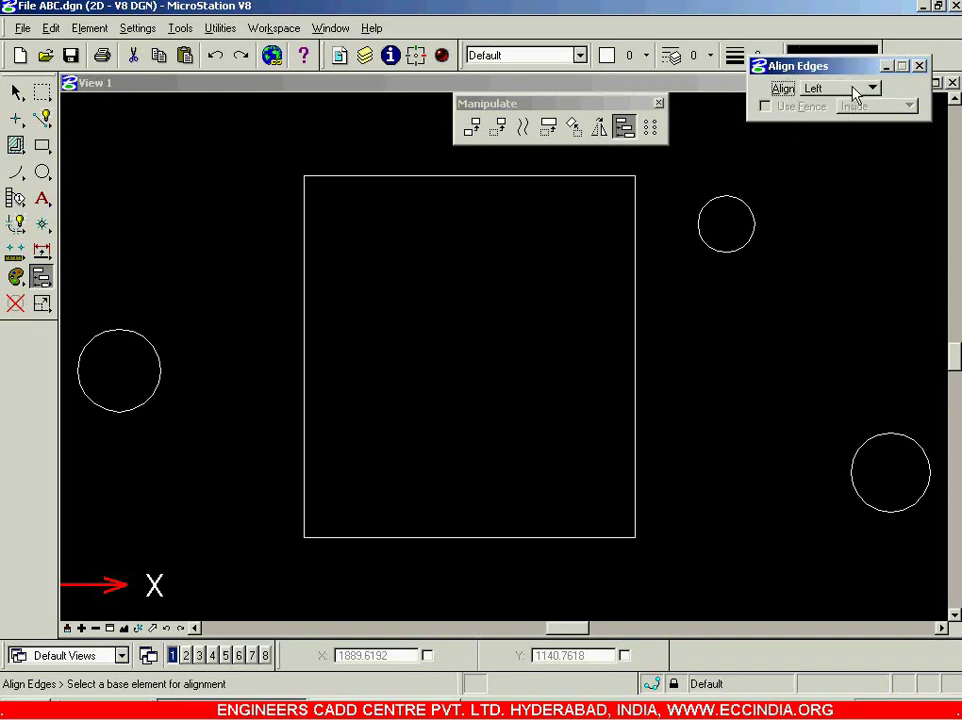
pyautogui.click(919, 66)
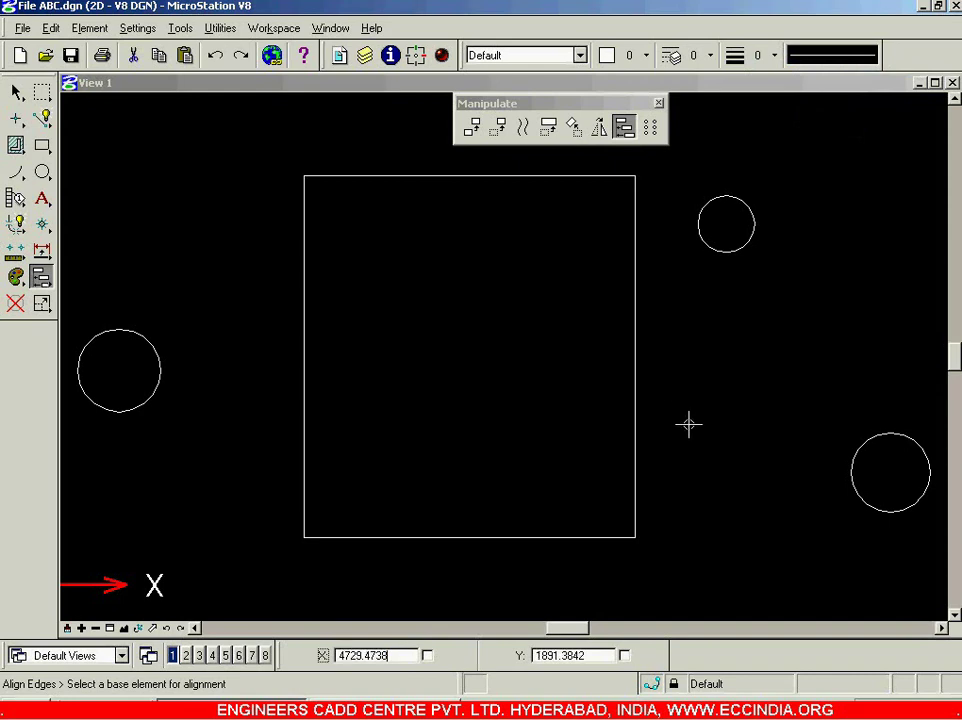
pyautogui.click(15, 93)
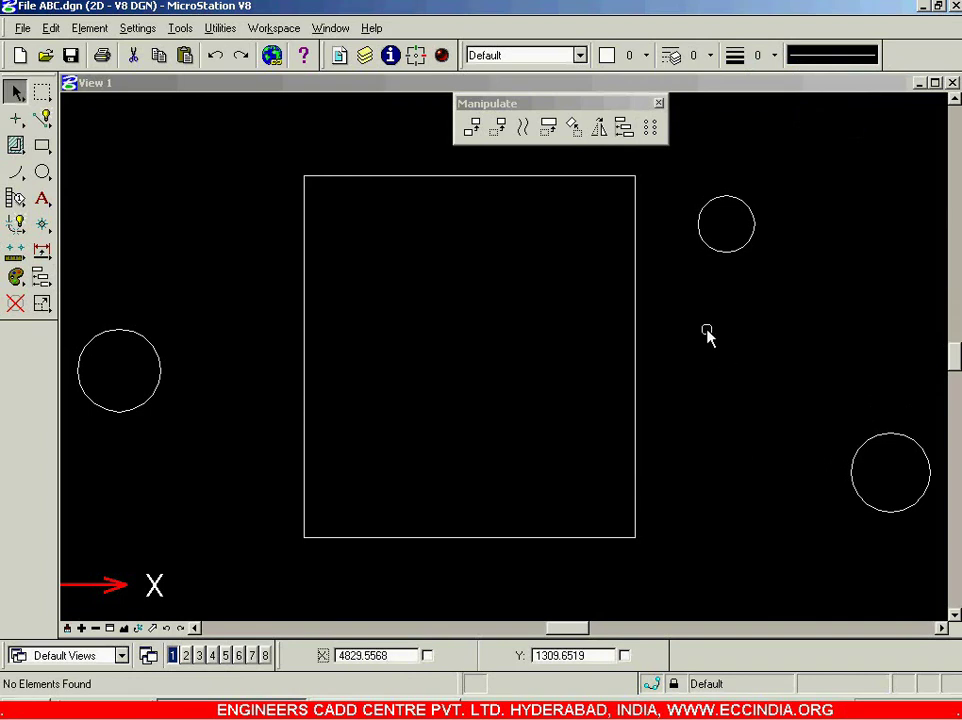
# - Align the tops of the three circles with the square's top edge using Align Edges set to Top
pyautogui.click(624, 128)
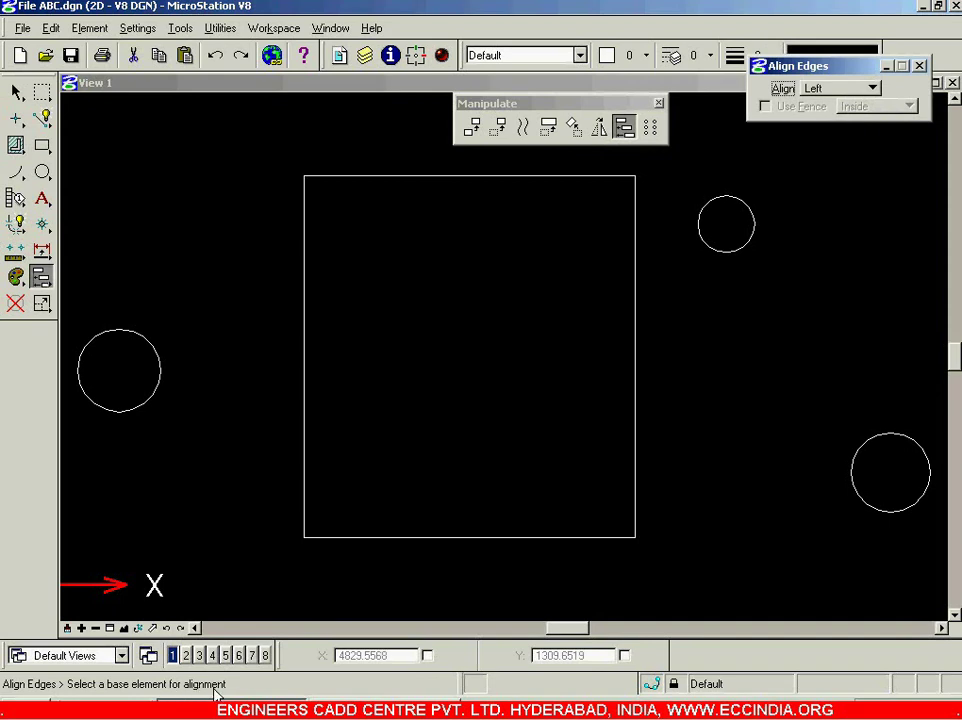
pyautogui.click(393, 538)
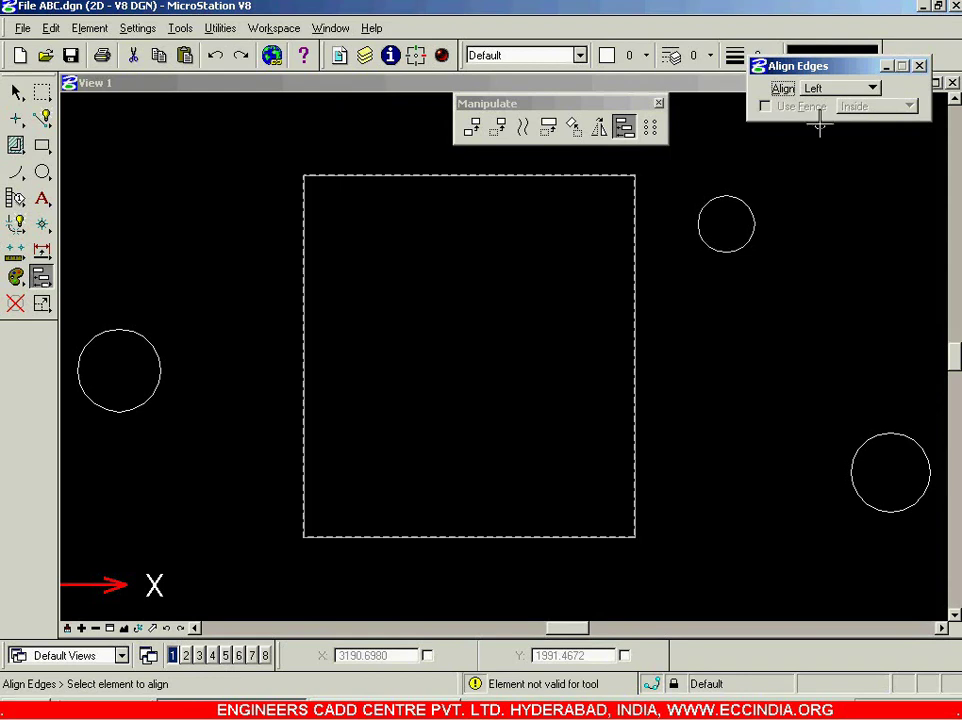
pyautogui.click(866, 89)
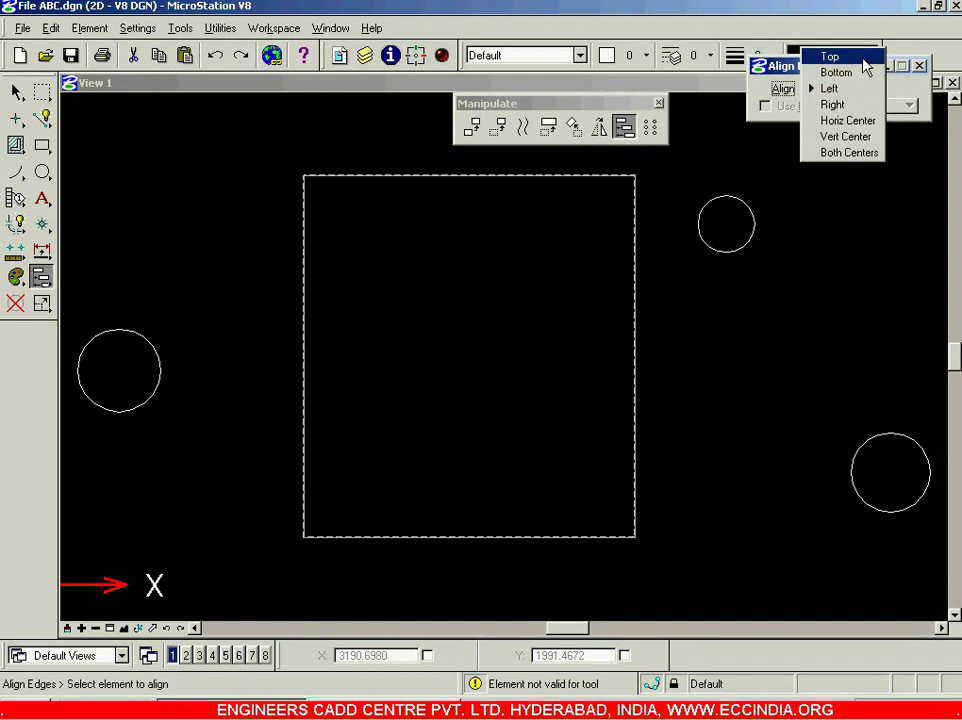
pyautogui.click(866, 62)
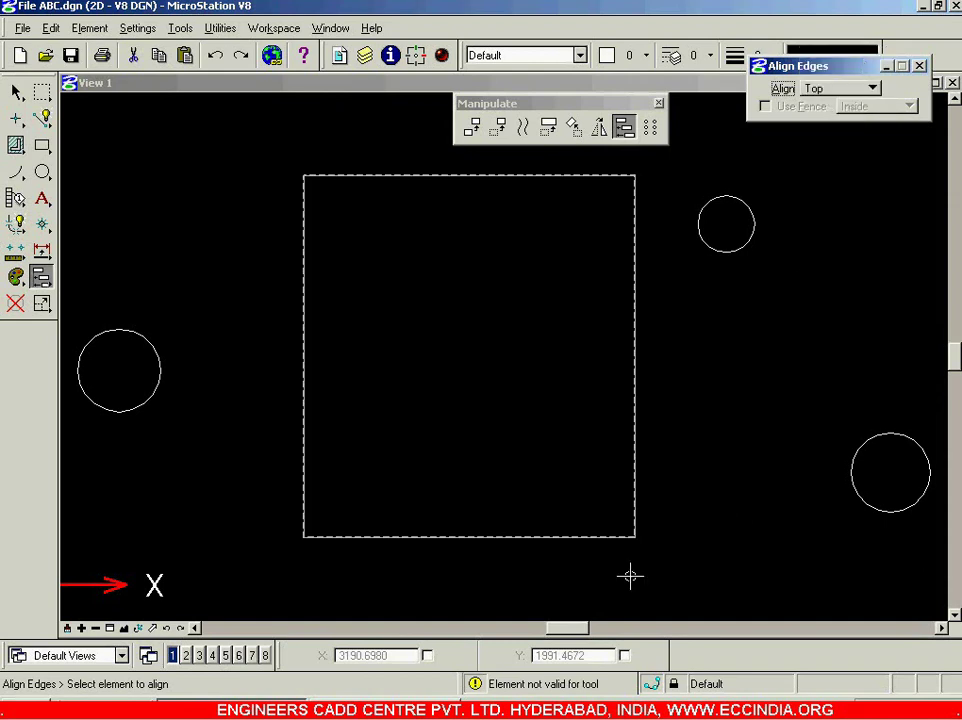
pyautogui.click(148, 399)
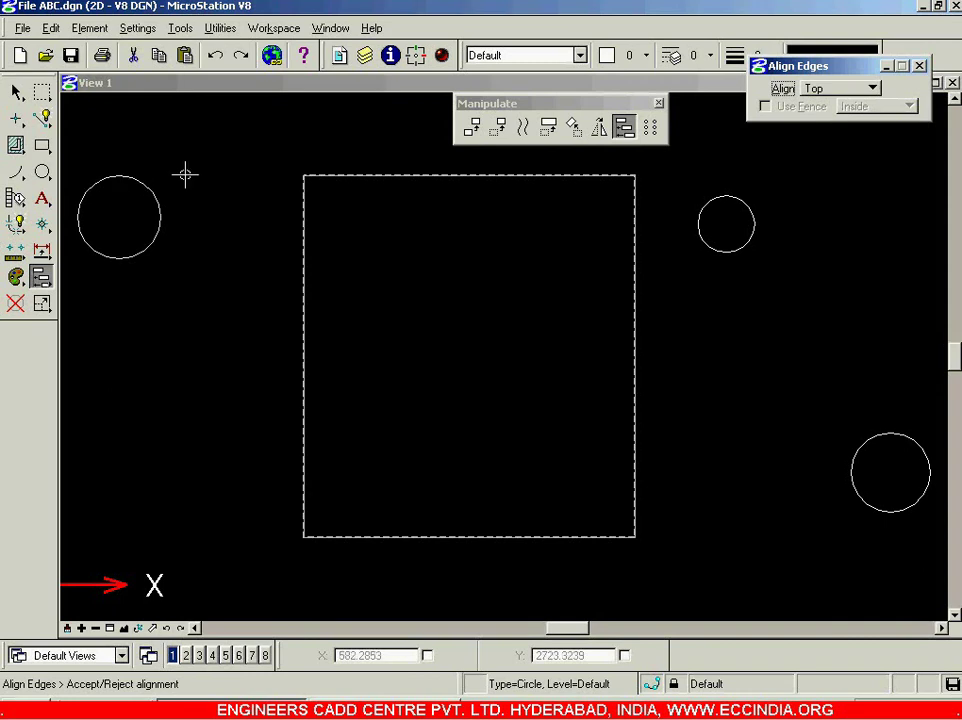
pyautogui.click(718, 250)
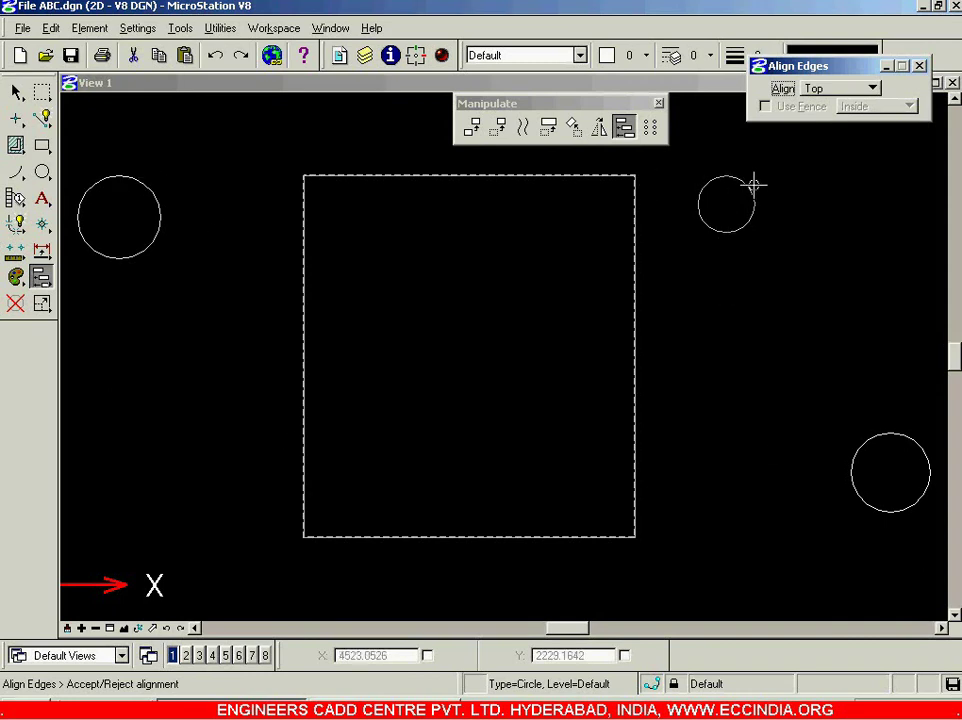
pyautogui.click(862, 441)
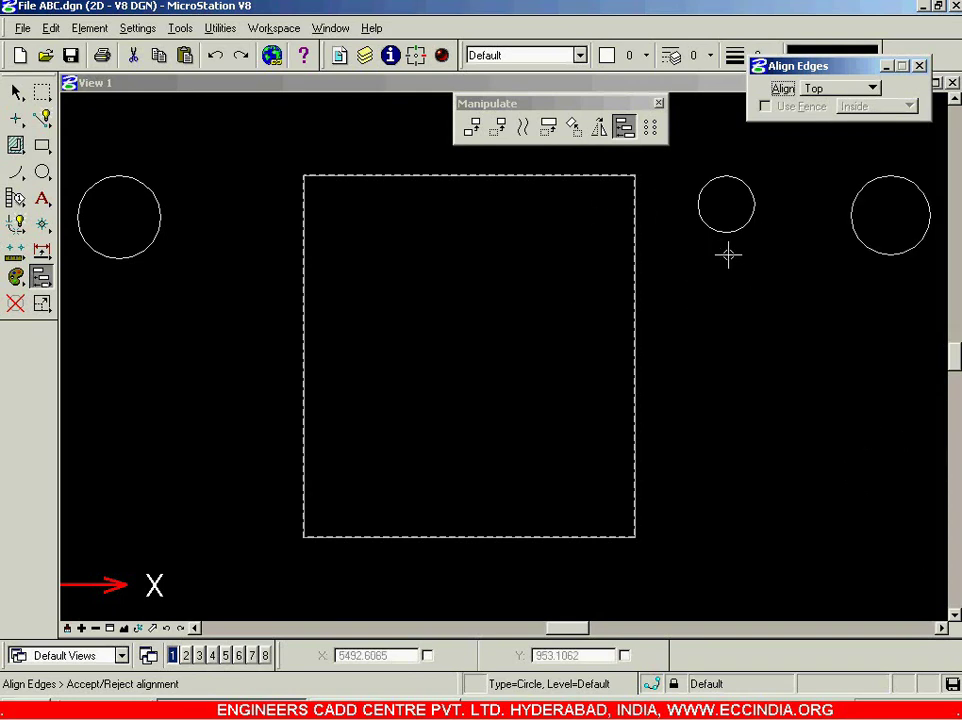
pyautogui.click(770, 314)
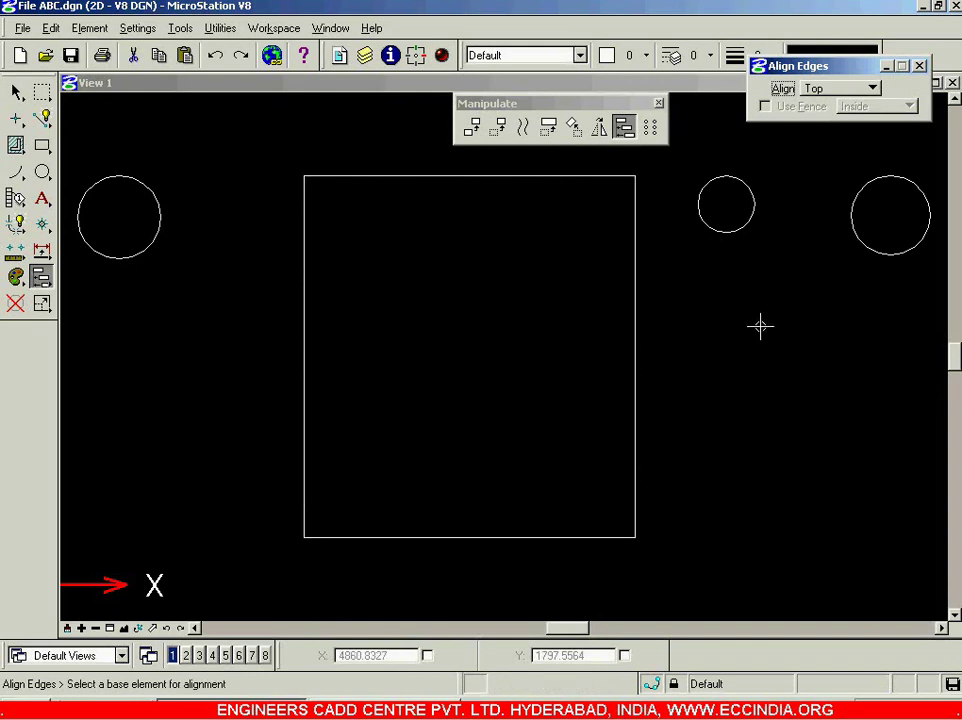
# - Undo the top alignment of all three circles
pyautogui.hotkey('ctrl', 'z')
pyautogui.hotkey('ctrl', 'z')
pyautogui.hotkey('ctrl', 'z')
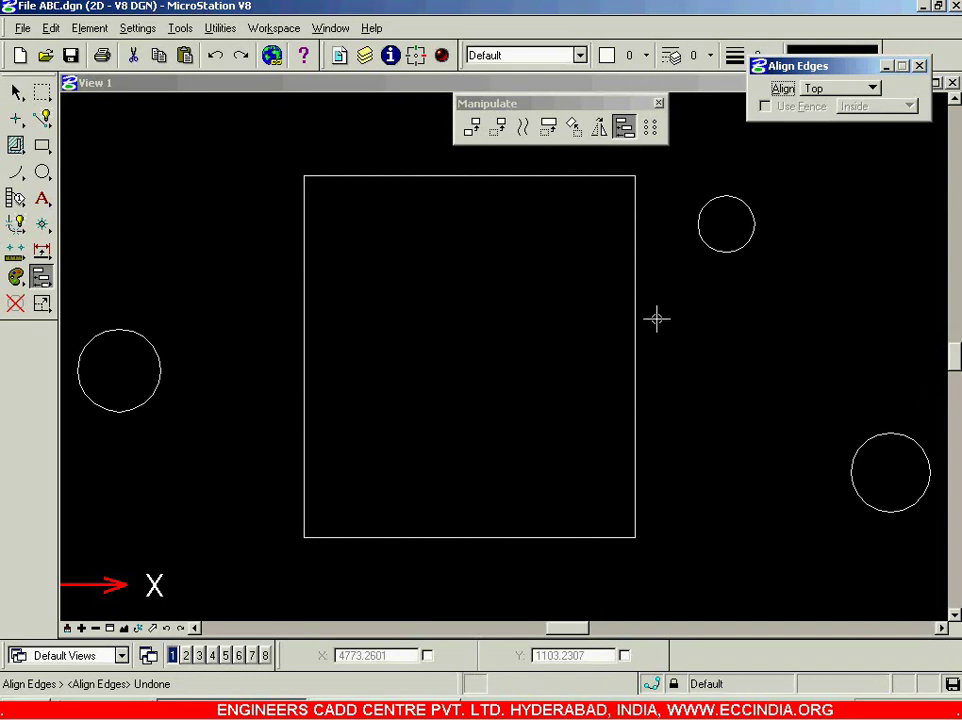
# - Align the three circles with the square's lower edge by setting Align Edges to Bottom, with the square as base element
pyautogui.click(874, 89)
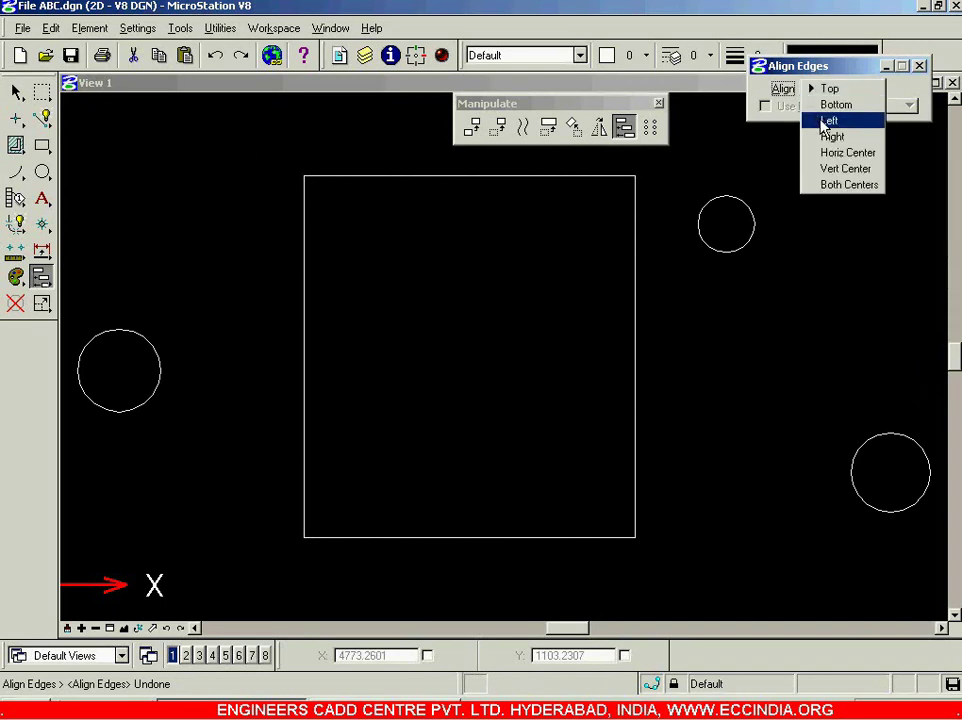
pyautogui.click(851, 105)
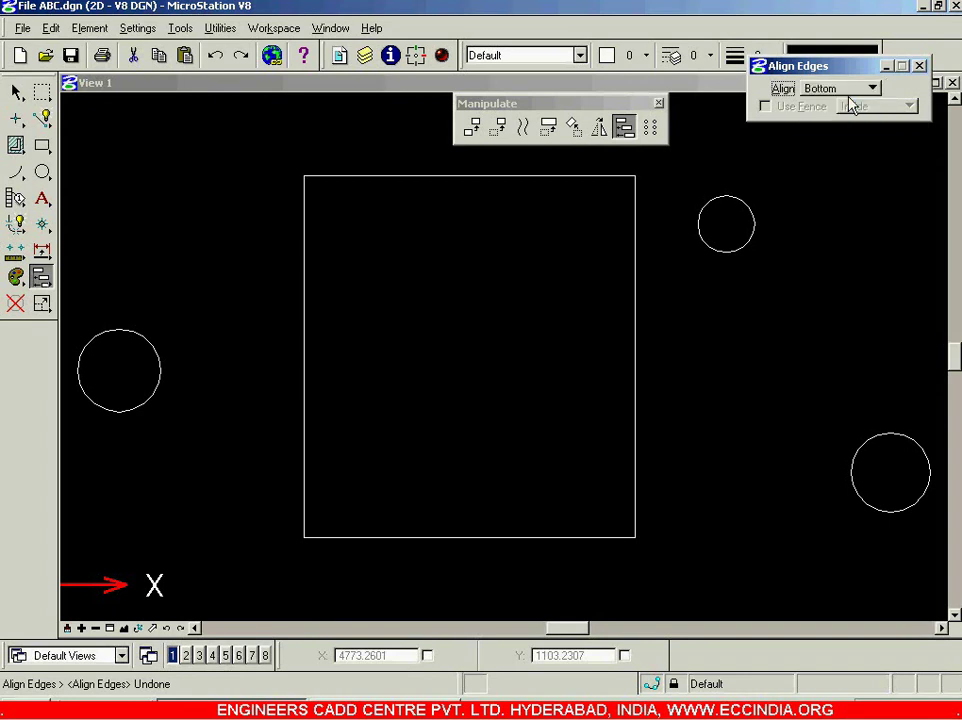
pyautogui.click(635, 405)
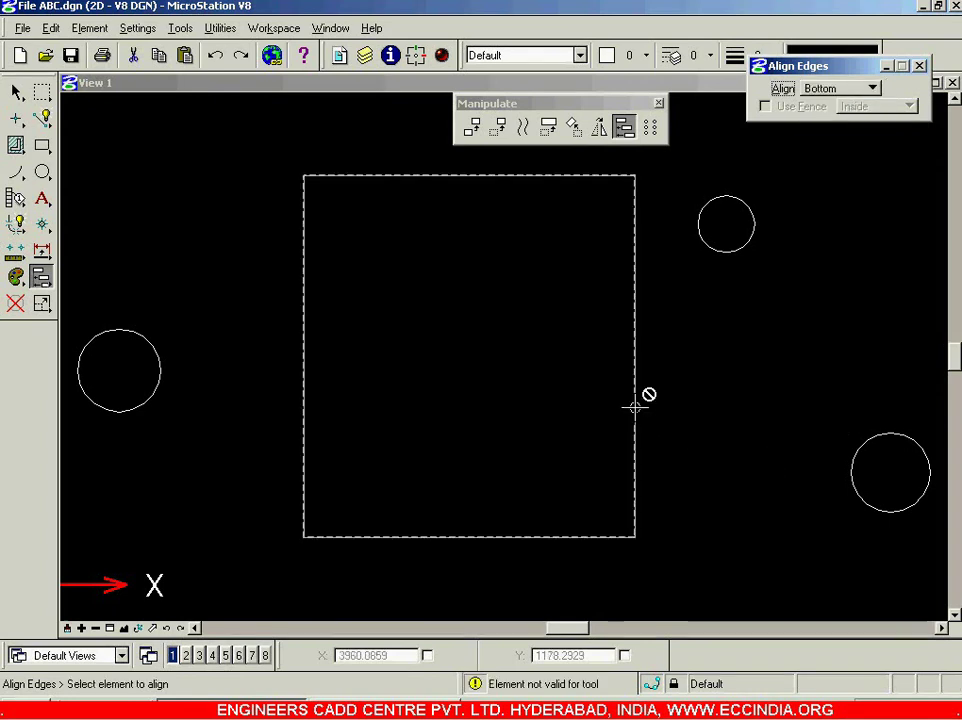
pyautogui.click(156, 389)
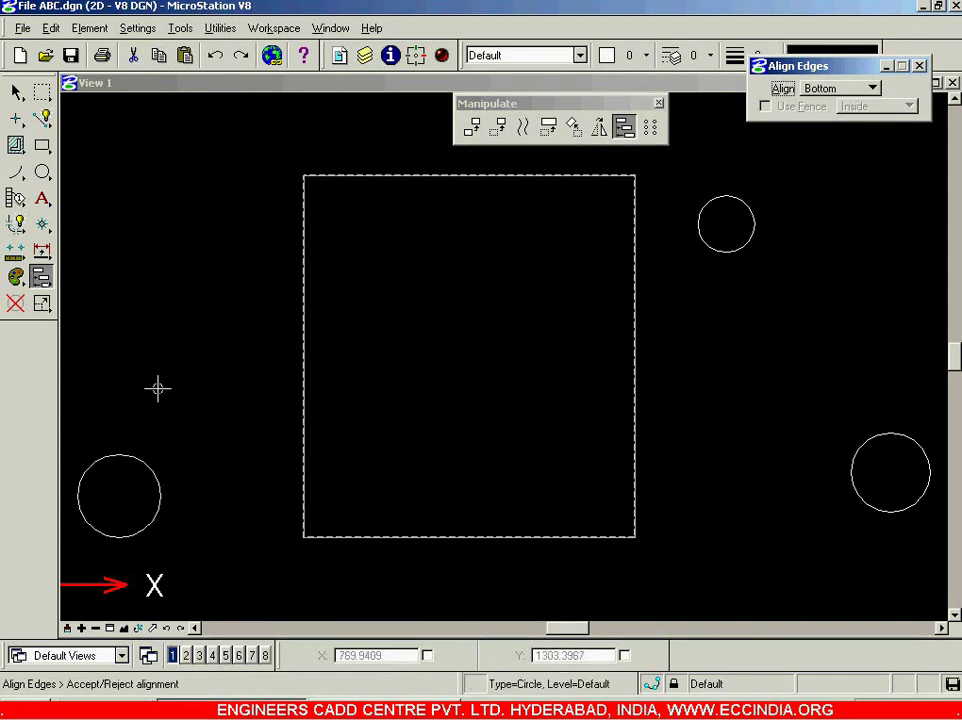
pyautogui.click(716, 244)
pyautogui.click(892, 511)
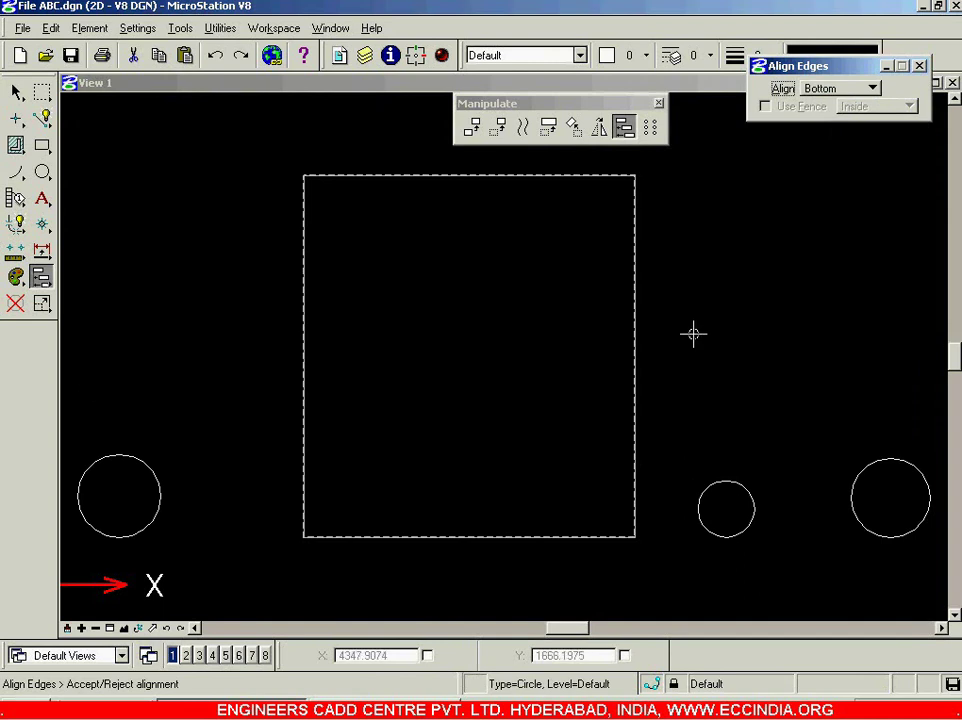
# - Undo the bottom alignment of all three circles and leave the Align Edges tool
pyautogui.hotkey('ctrl', 'z')
pyautogui.hotkey('ctrl', 'z')
pyautogui.hotkey('ctrl', 'z')
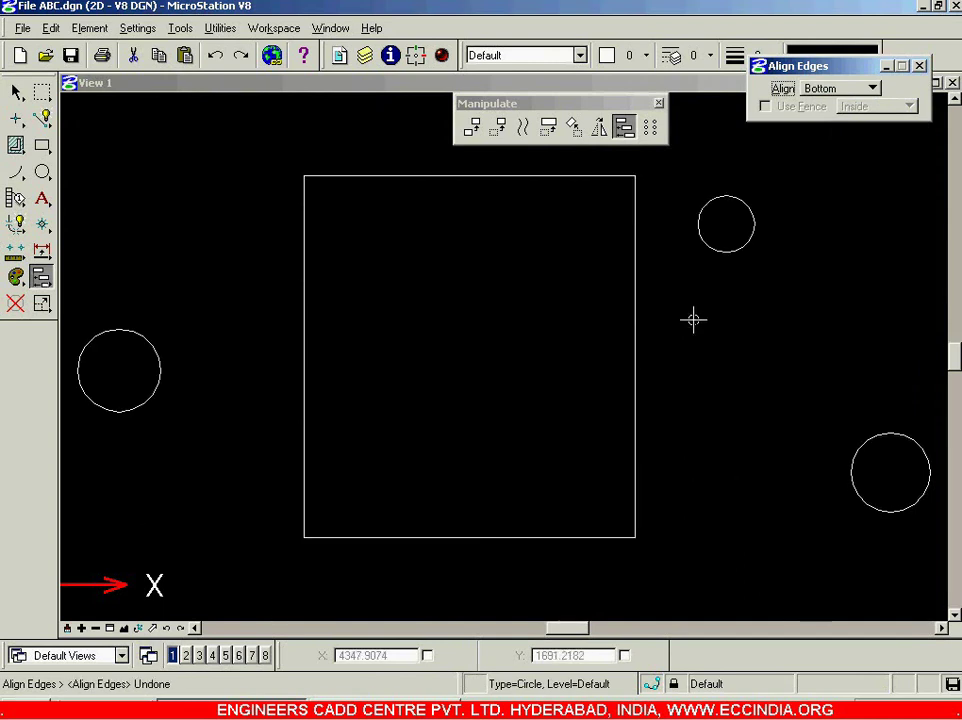
pyautogui.click(17, 92)
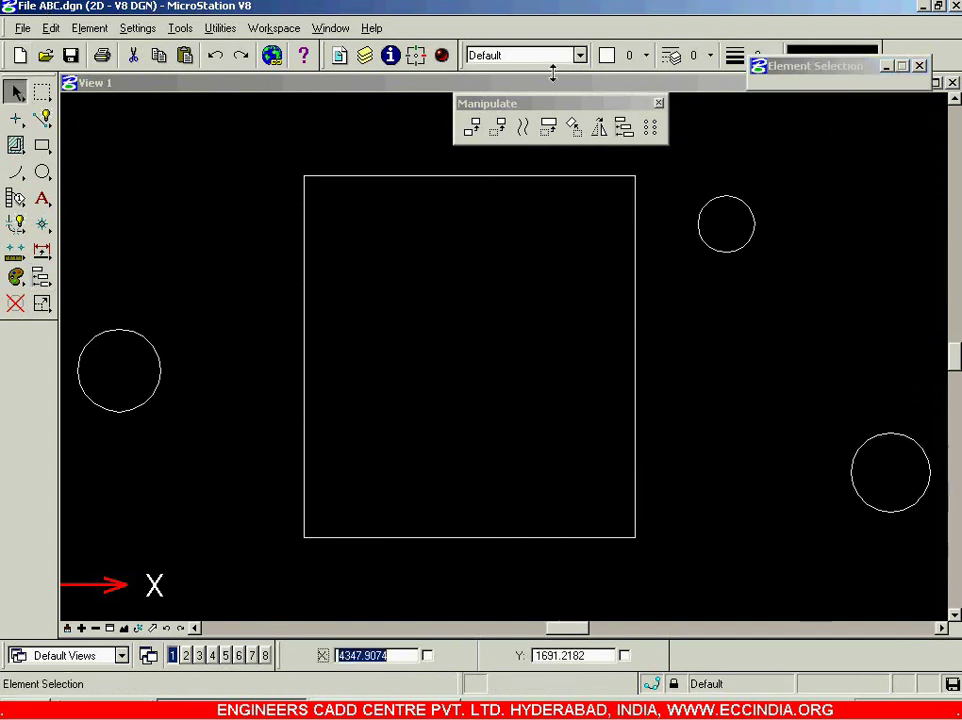
# - Align the three circles with the square's right edge using Align Edges set to Right, with the square as base element
pyautogui.click(621, 130)
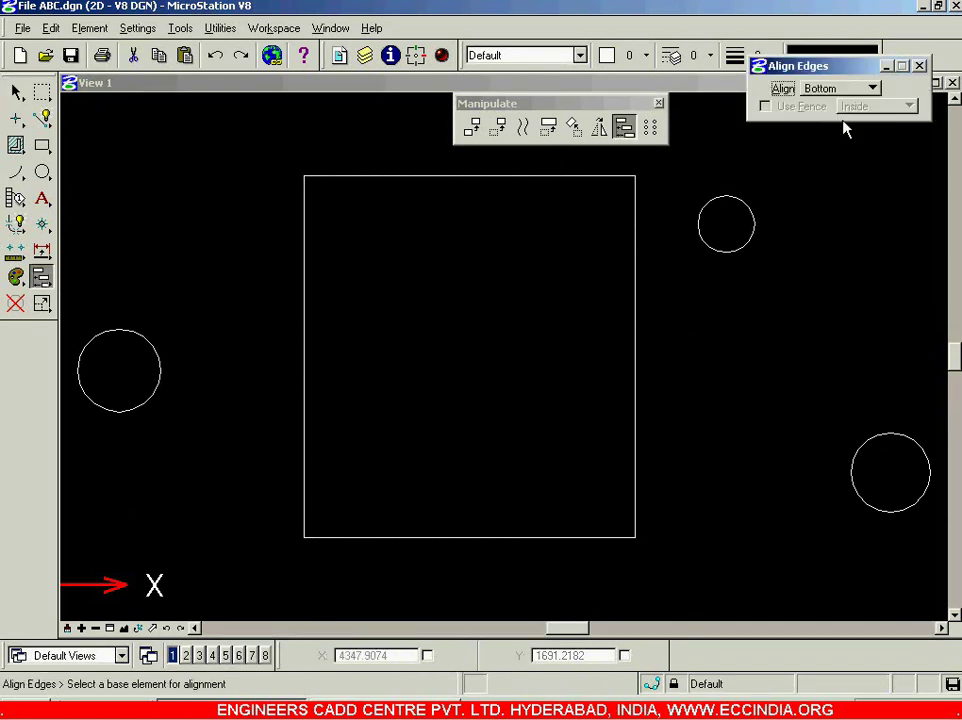
pyautogui.click(860, 88)
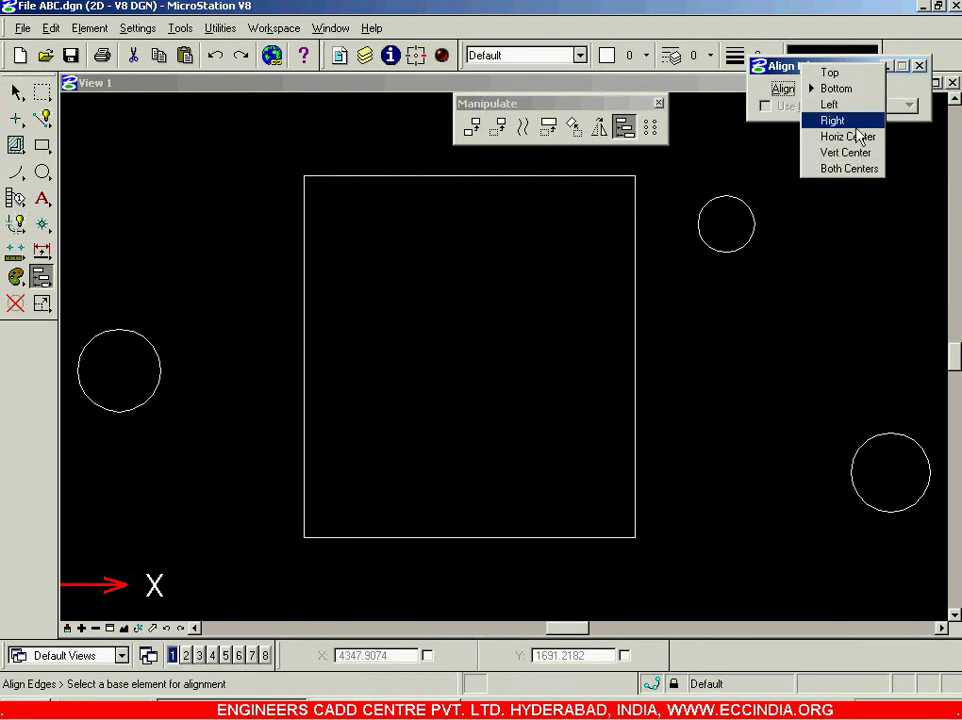
pyautogui.click(856, 124)
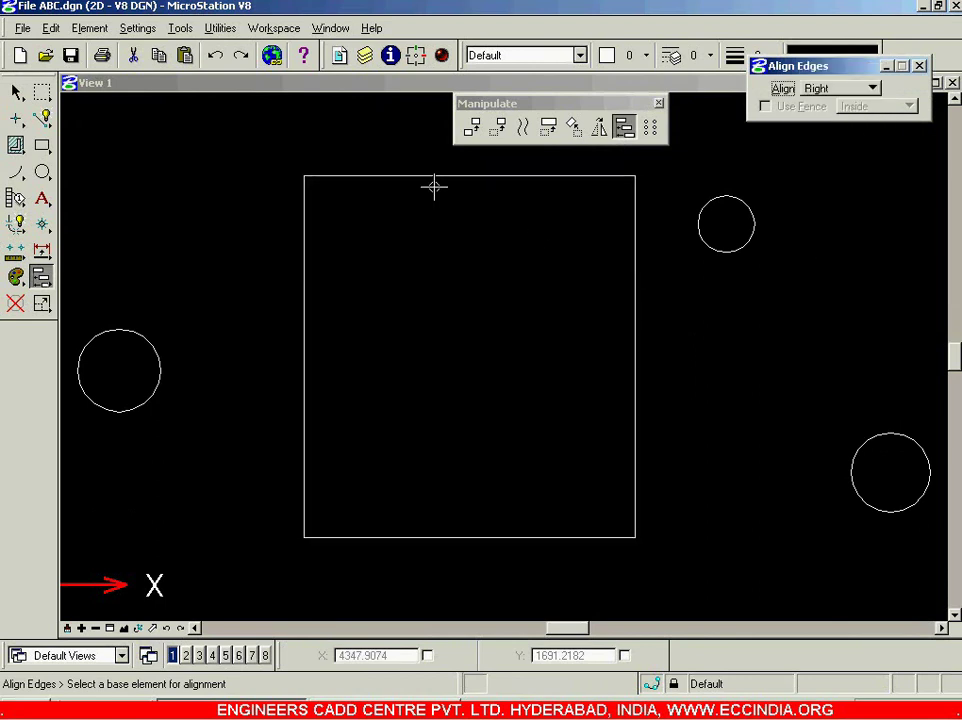
pyautogui.click(342, 536)
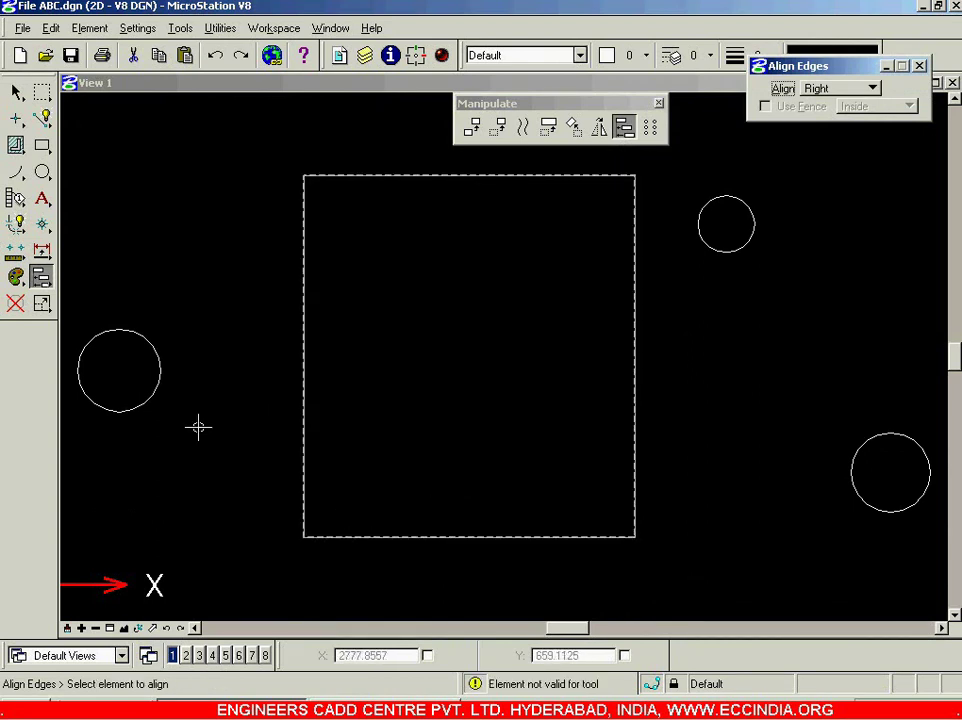
pyautogui.click(150, 386)
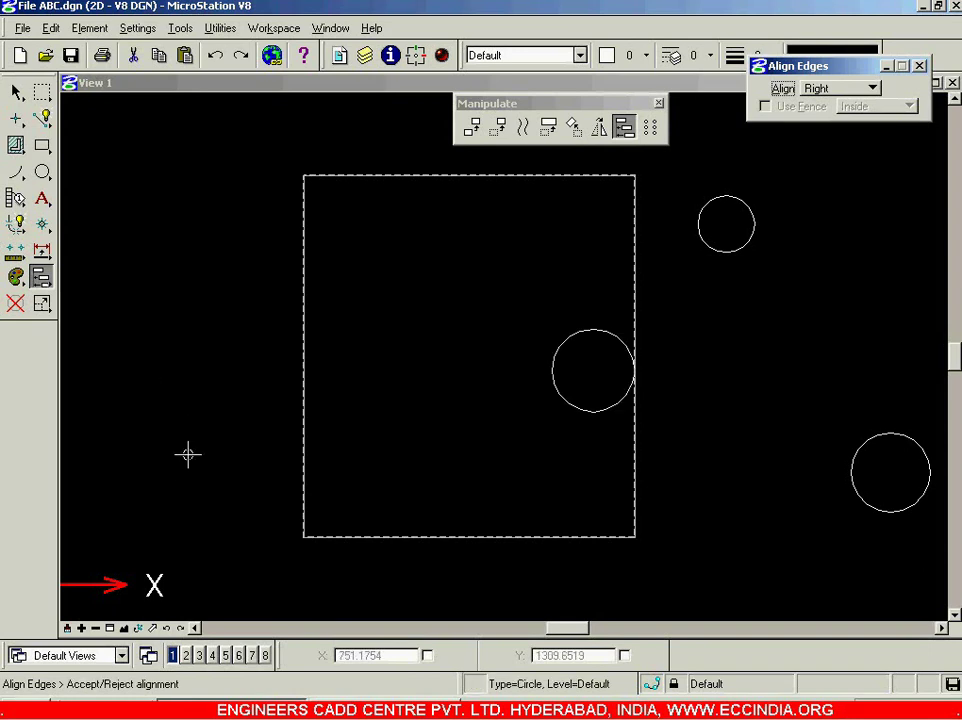
pyautogui.click(725, 252)
pyautogui.click(848, 455)
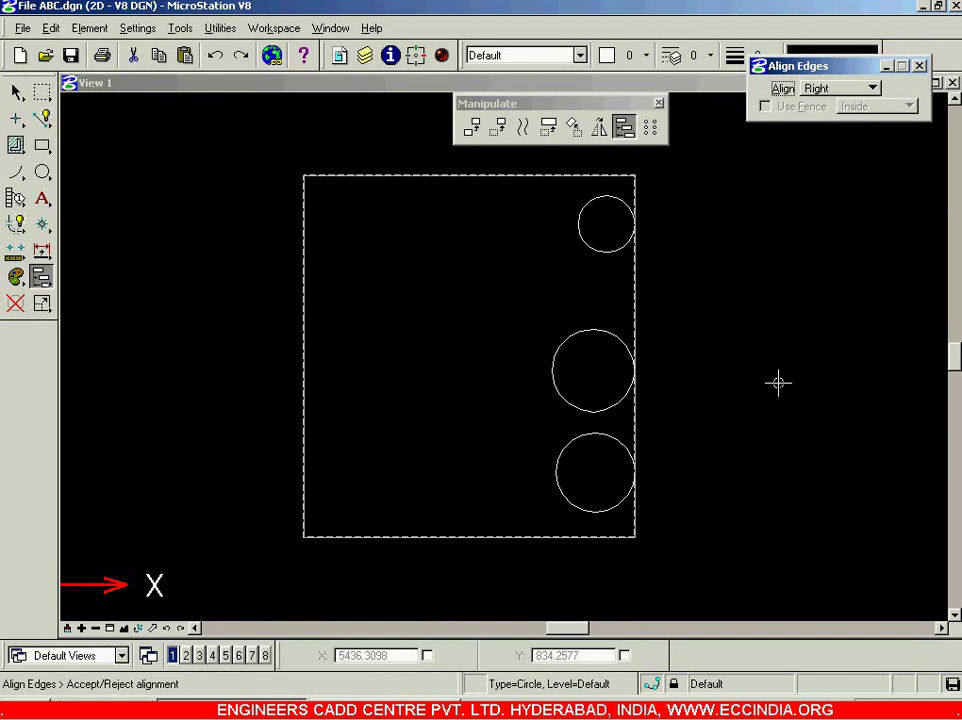
pyautogui.click(723, 259)
pyautogui.click(726, 258)
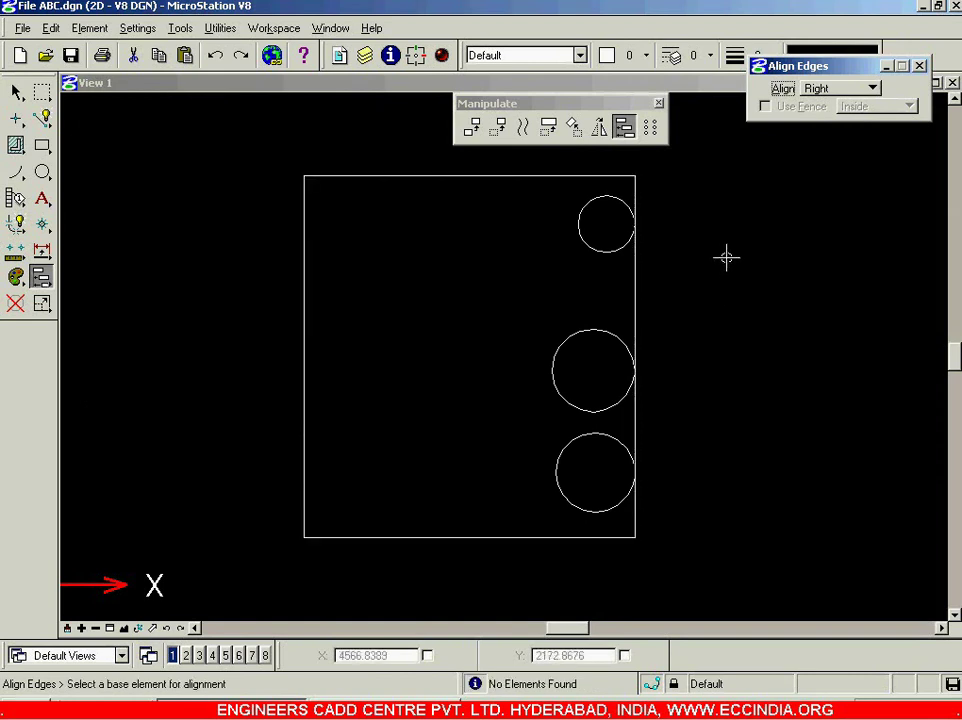
# - Undo the right alignment of all three circles and leave the Align Edges tool
pyautogui.hotkey('ctrl', 'z')
pyautogui.hotkey('ctrl', 'z')
pyautogui.hotkey('ctrl', 'z')
pyautogui.click(16, 91)
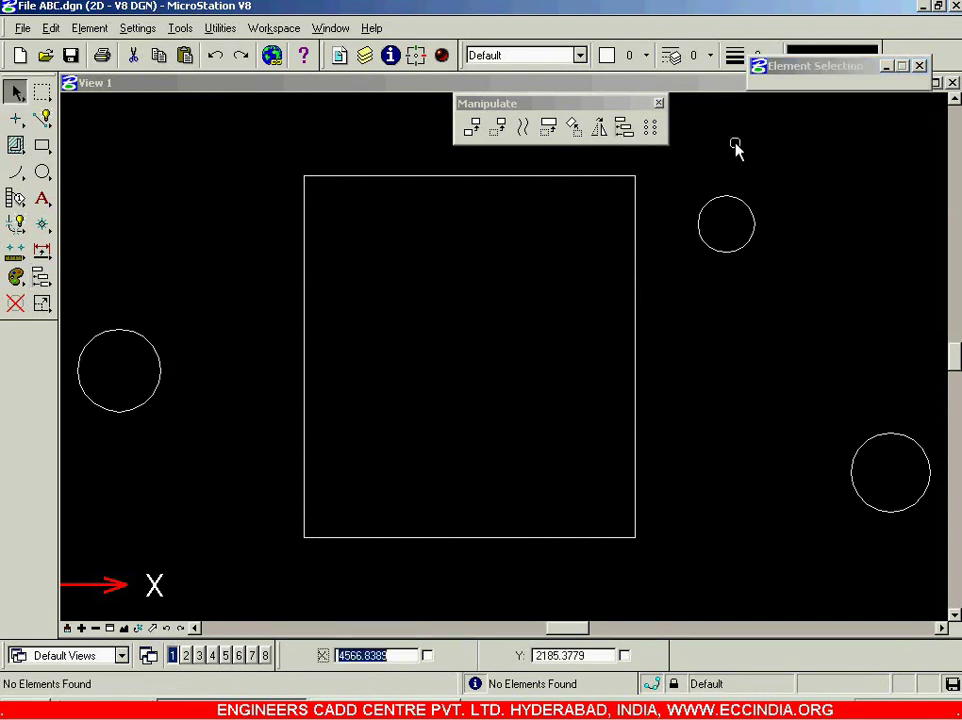
# - Align the three circles with the square's horizontal centre line using Align Edges set to Horiz Center, with the square as base element
pyautogui.click(623, 126)
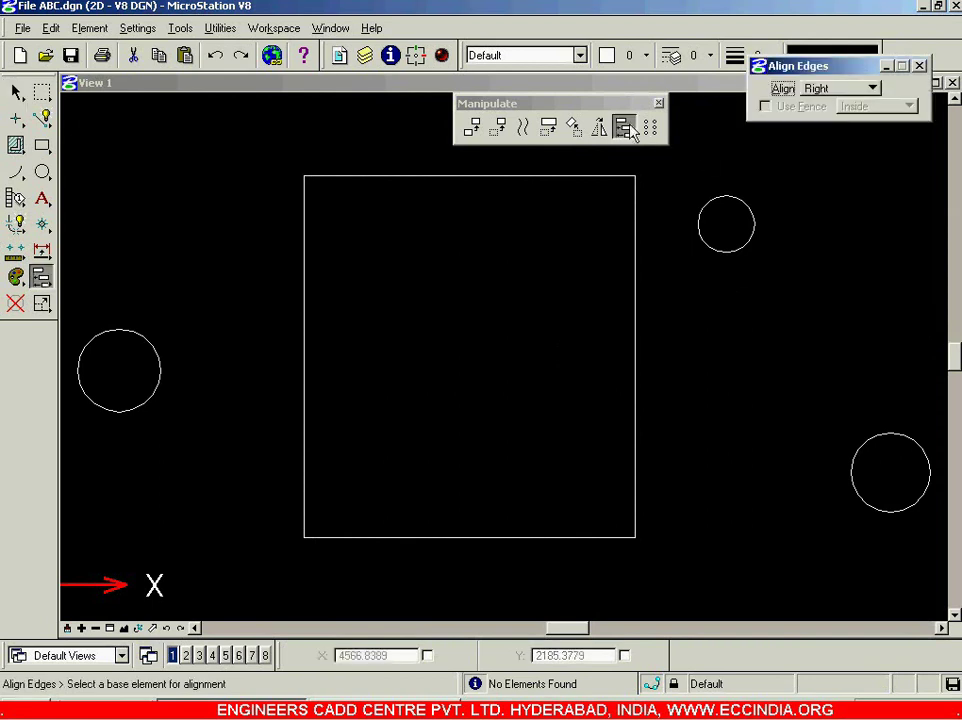
pyautogui.click(824, 90)
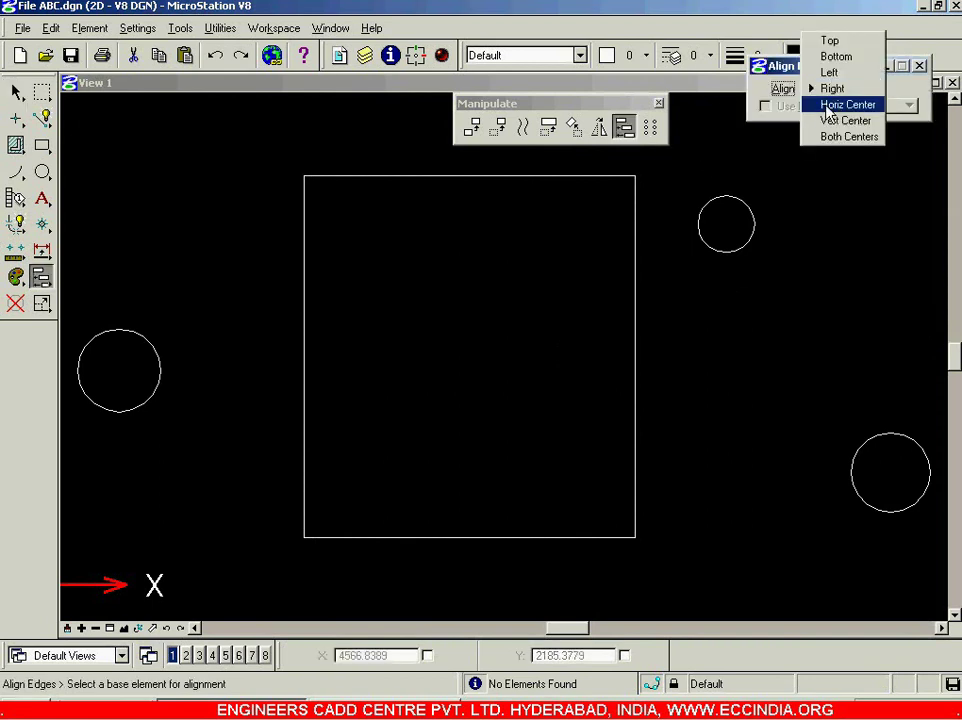
pyautogui.click(829, 106)
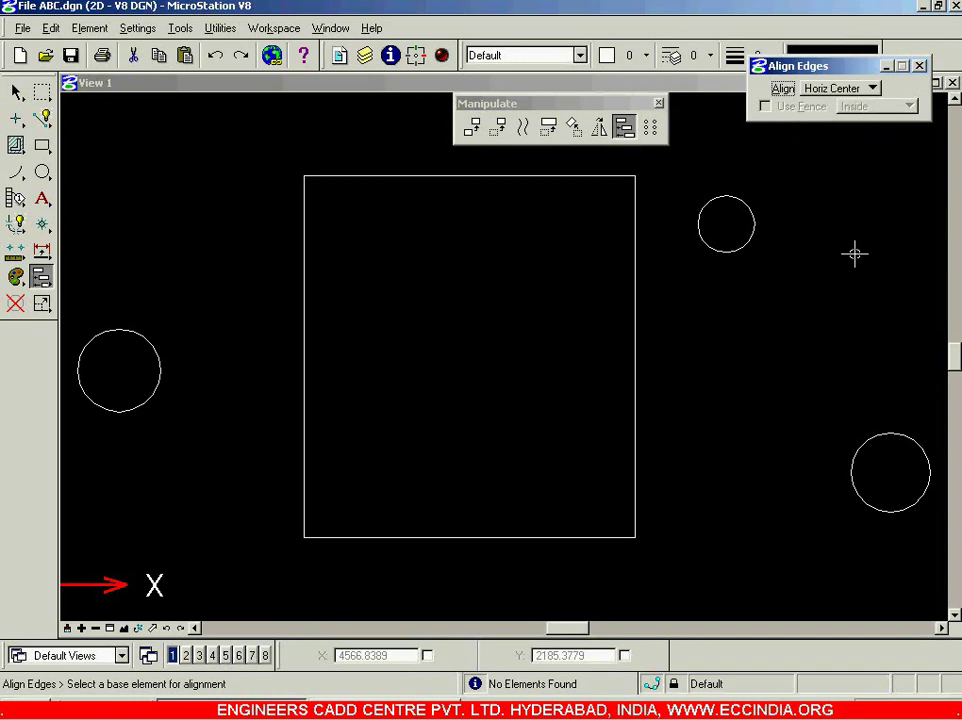
pyautogui.click(637, 437)
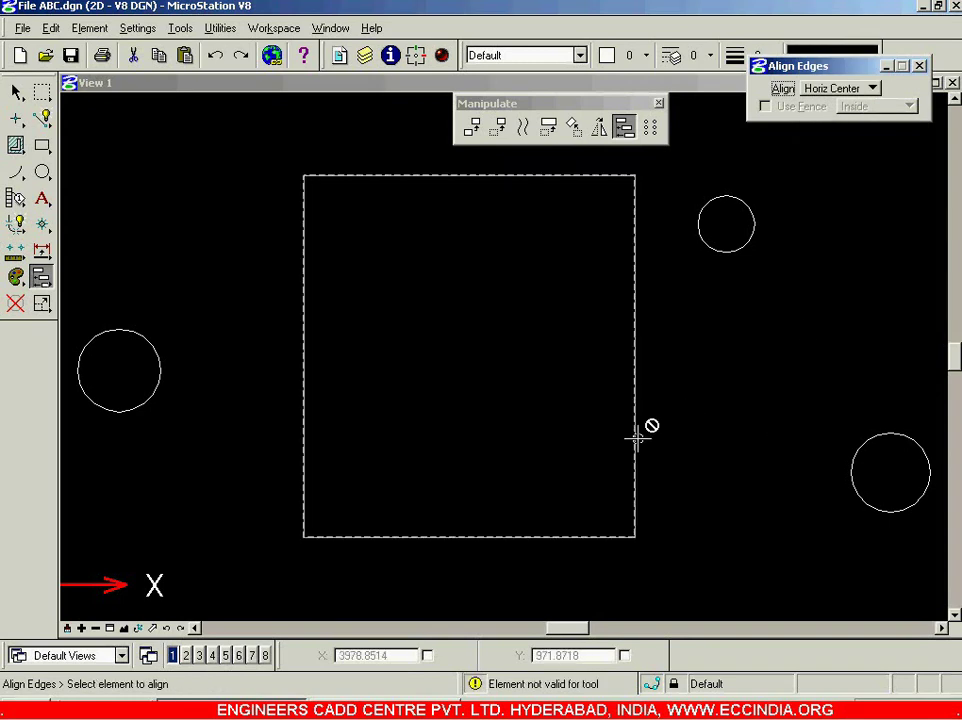
pyautogui.click(151, 401)
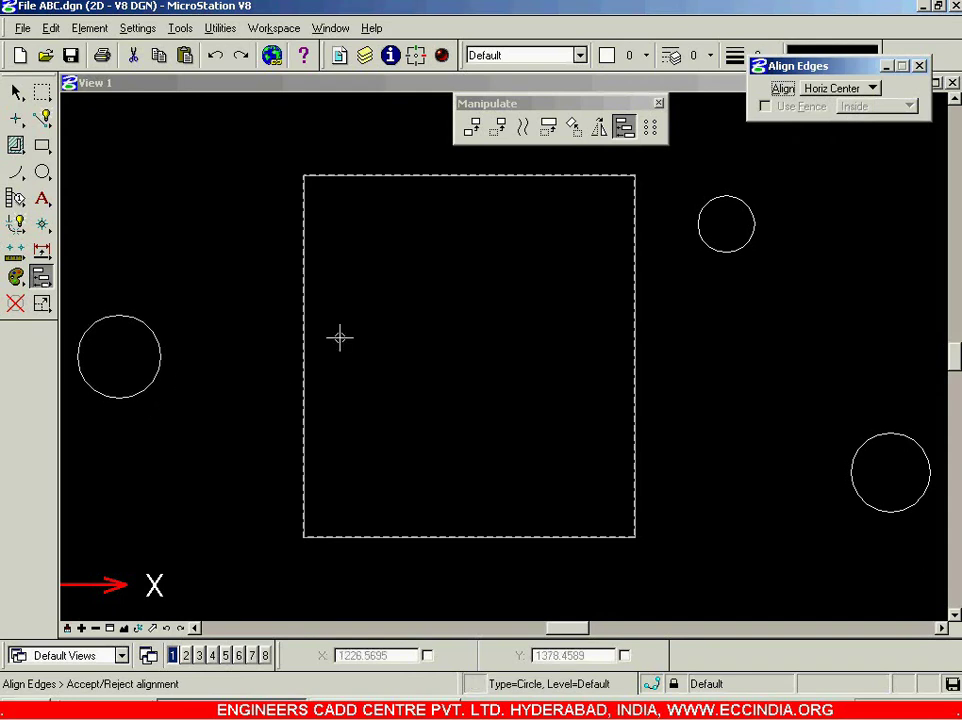
pyautogui.click(730, 249)
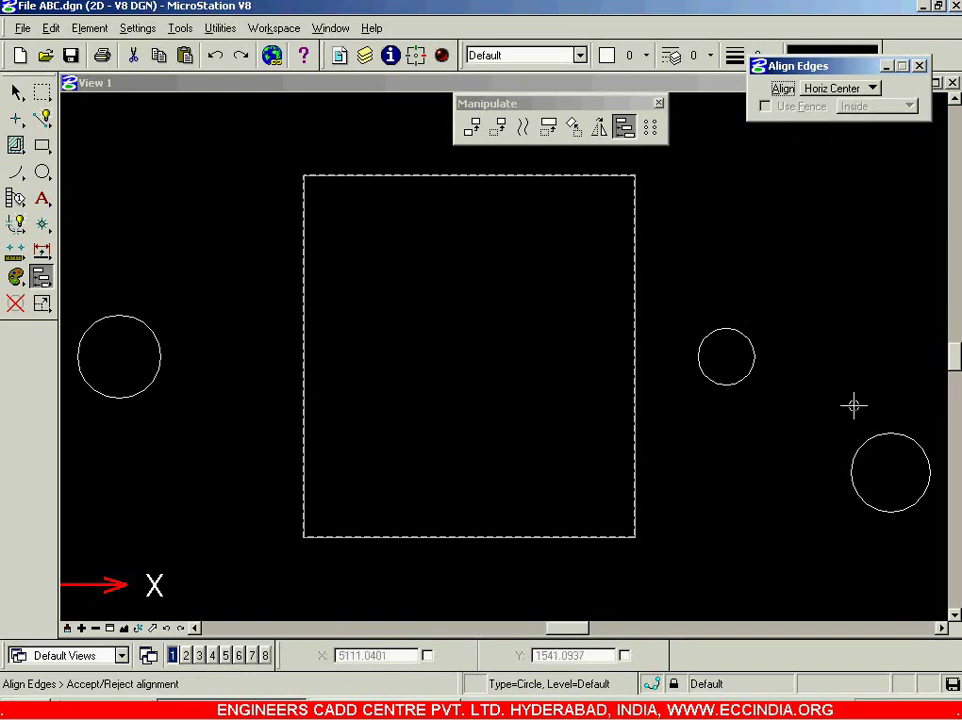
pyautogui.click(895, 433)
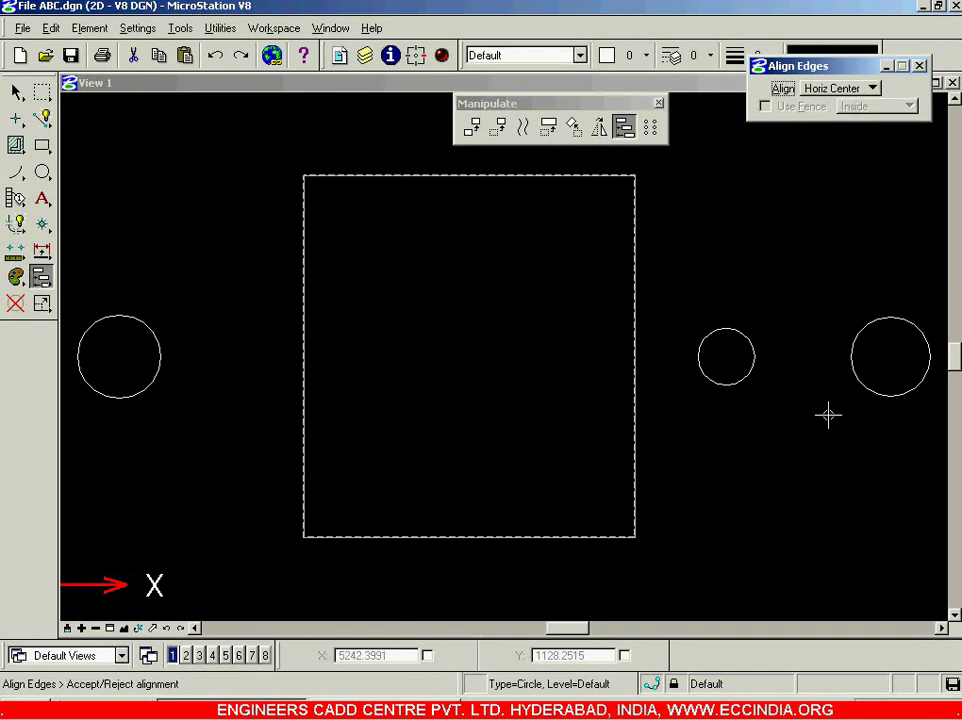
# - Undo the Horiz Center alignment of all three circles
pyautogui.hotkey('ctrl', 'z')
pyautogui.hotkey('ctrl', 'z')
pyautogui.hotkey('ctrl', 'z')
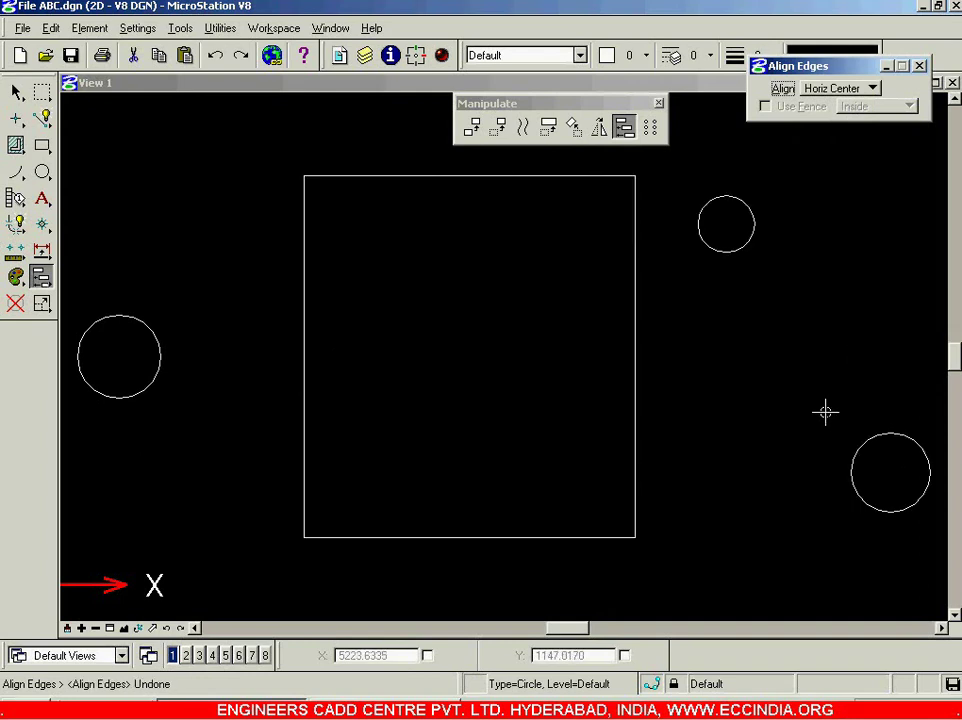
# - Align the three circles with the square's vertical centre line by setting Align to Vert Center, with the square as base element
pyautogui.click(870, 88)
pyautogui.click(848, 101)
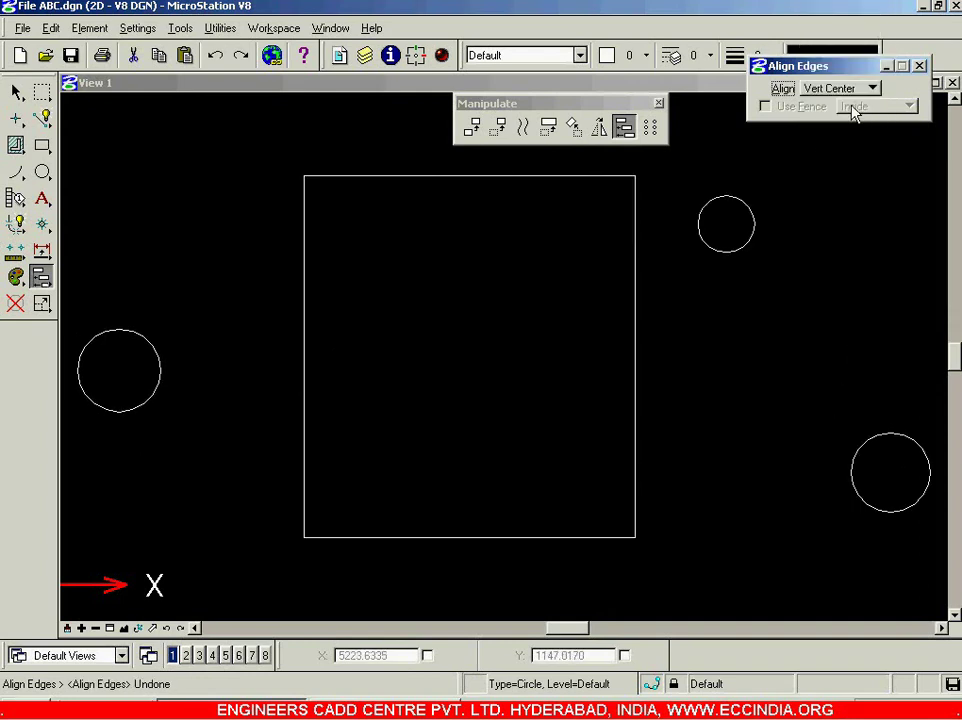
pyautogui.click(635, 481)
pyautogui.click(135, 408)
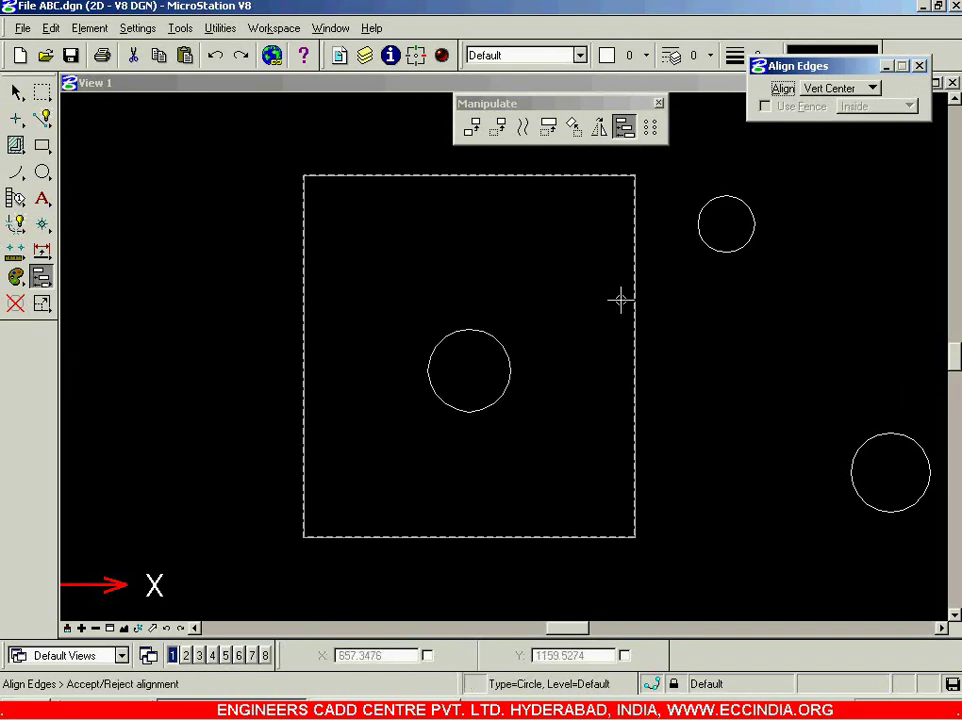
pyautogui.click(710, 250)
pyautogui.click(852, 457)
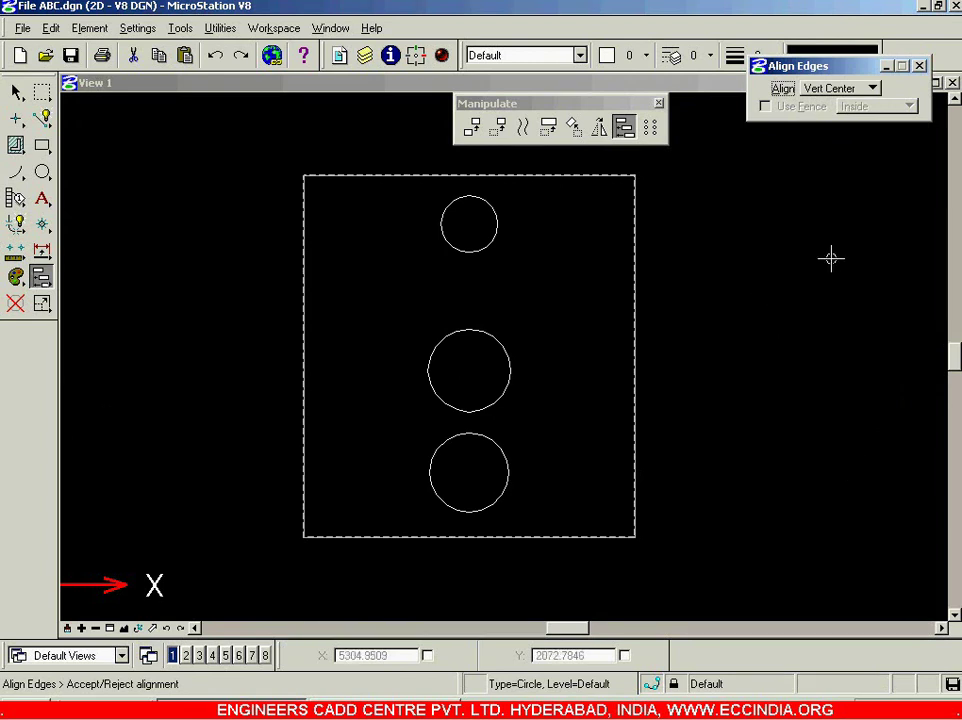
# - Undo the Vert Center alignment of all three circles
pyautogui.hotkey('ctrl', 'z')
pyautogui.hotkey('ctrl', 'z')
pyautogui.hotkey('ctrl', 'z')
# - Centre the three circles on the square with Align set to Both Centers, inspect the concentric circles, and leave the Align Edges tool
pyautogui.click(872, 88)
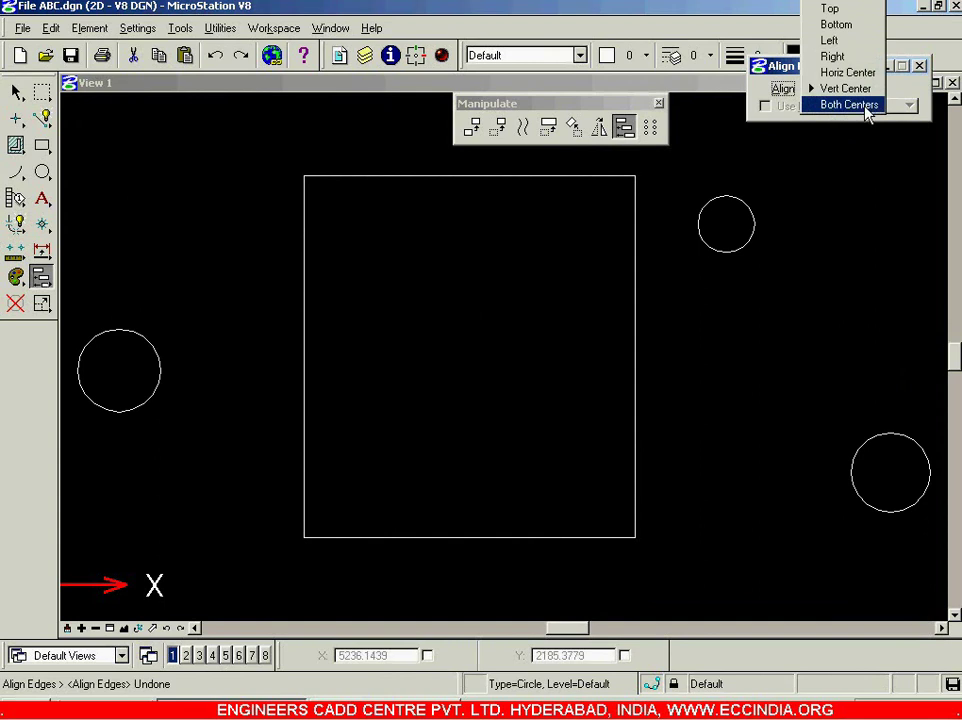
pyautogui.click(849, 105)
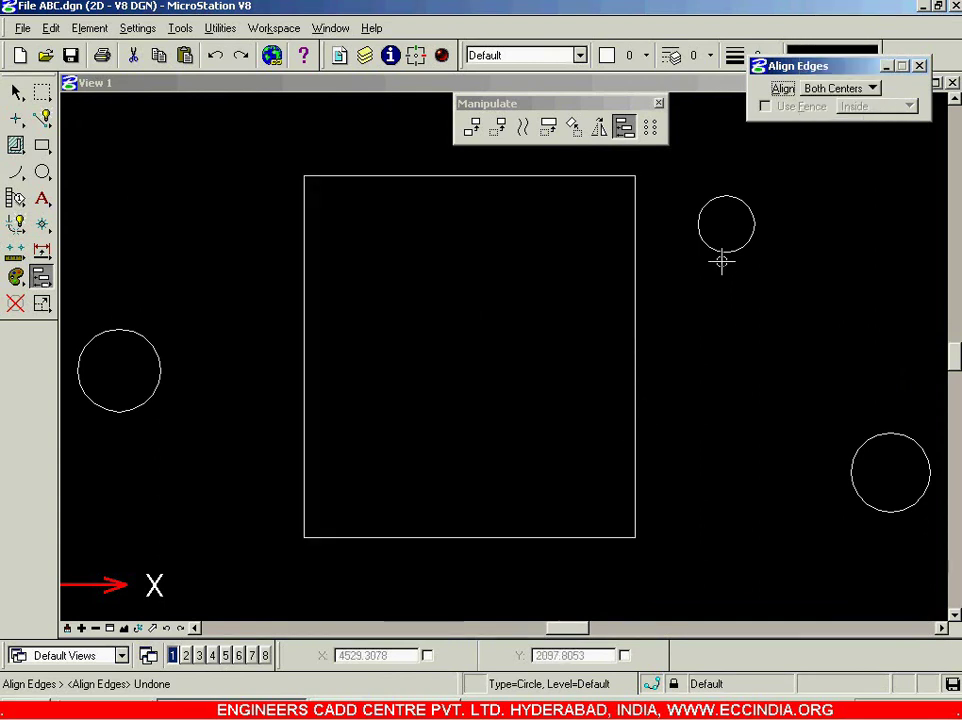
pyautogui.click(632, 449)
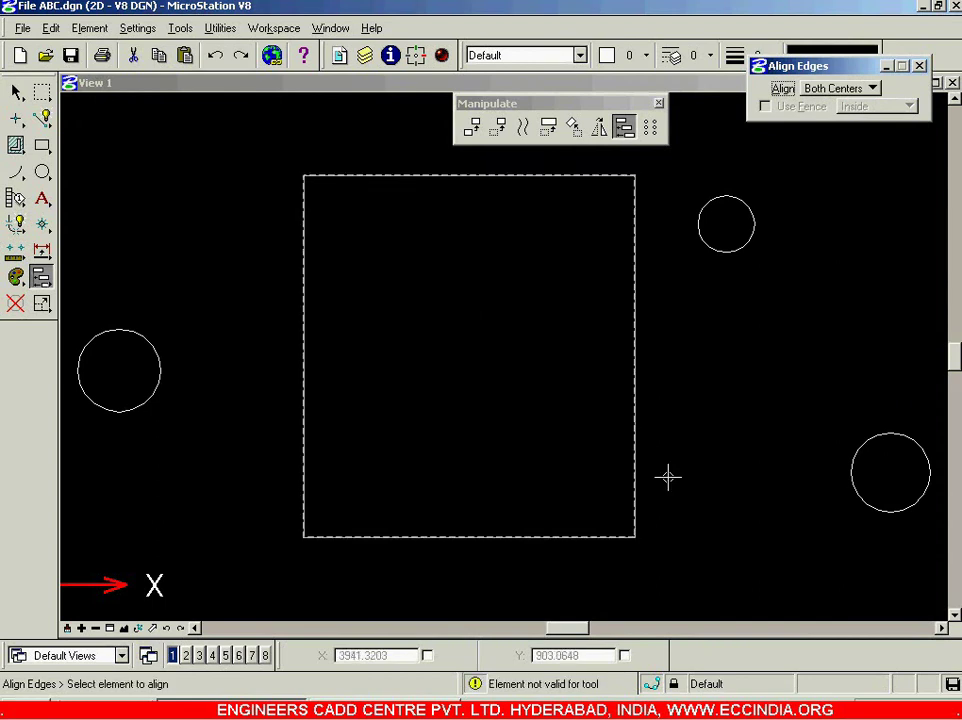
pyautogui.click(149, 402)
pyautogui.click(702, 248)
pyautogui.click(848, 468)
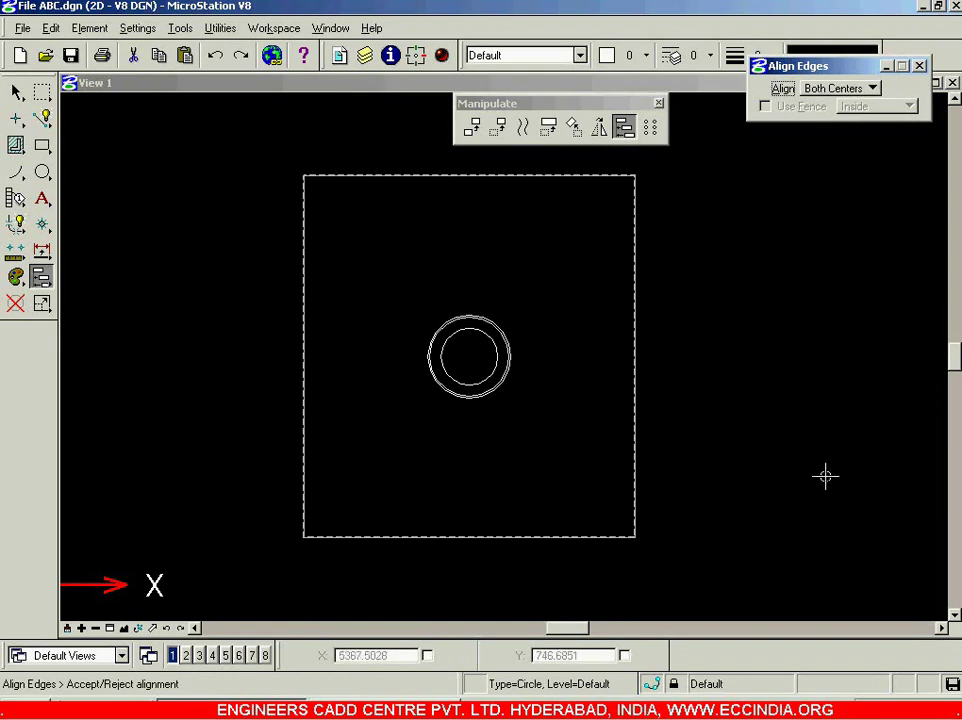
pyautogui.scroll(3, 454, 370)
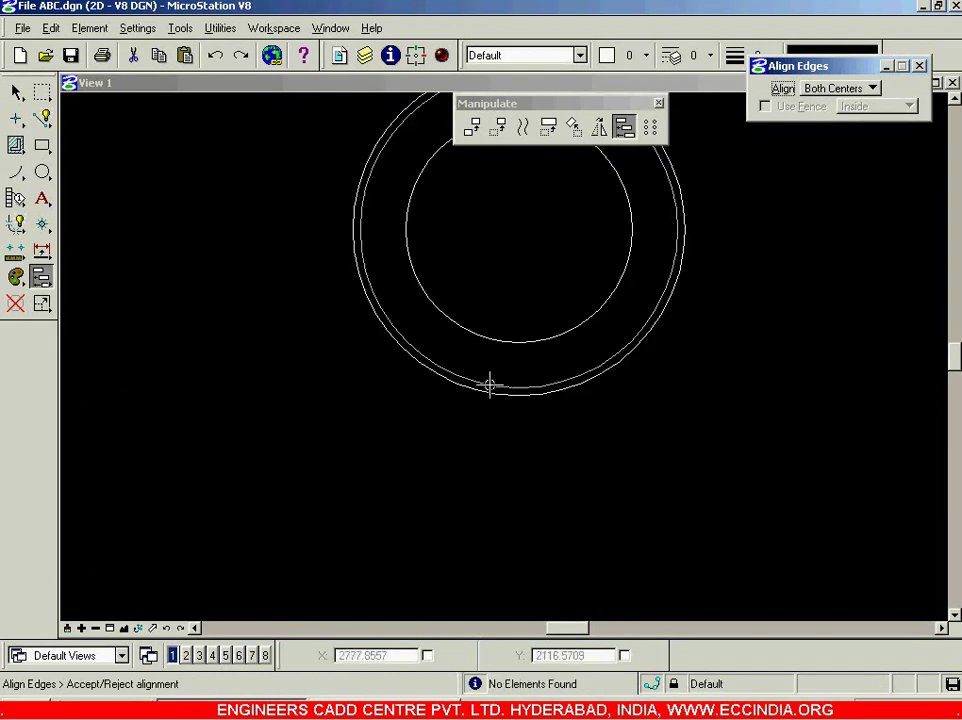
pyautogui.scroll(1, 514, 366)
pyautogui.scroll(-3, 514, 366)
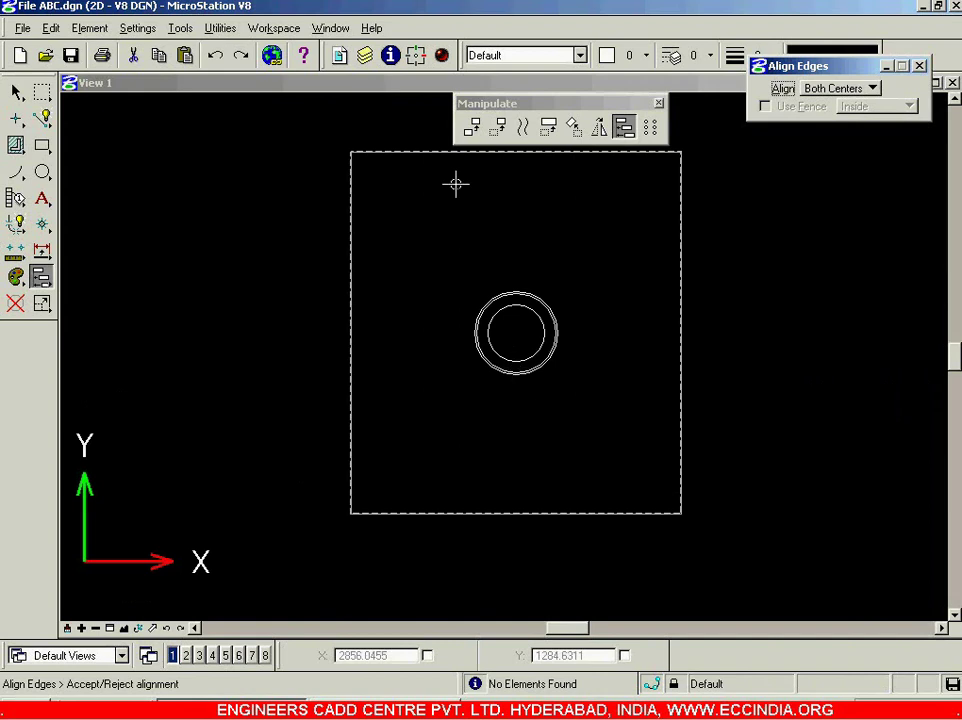
pyautogui.click(16, 92)
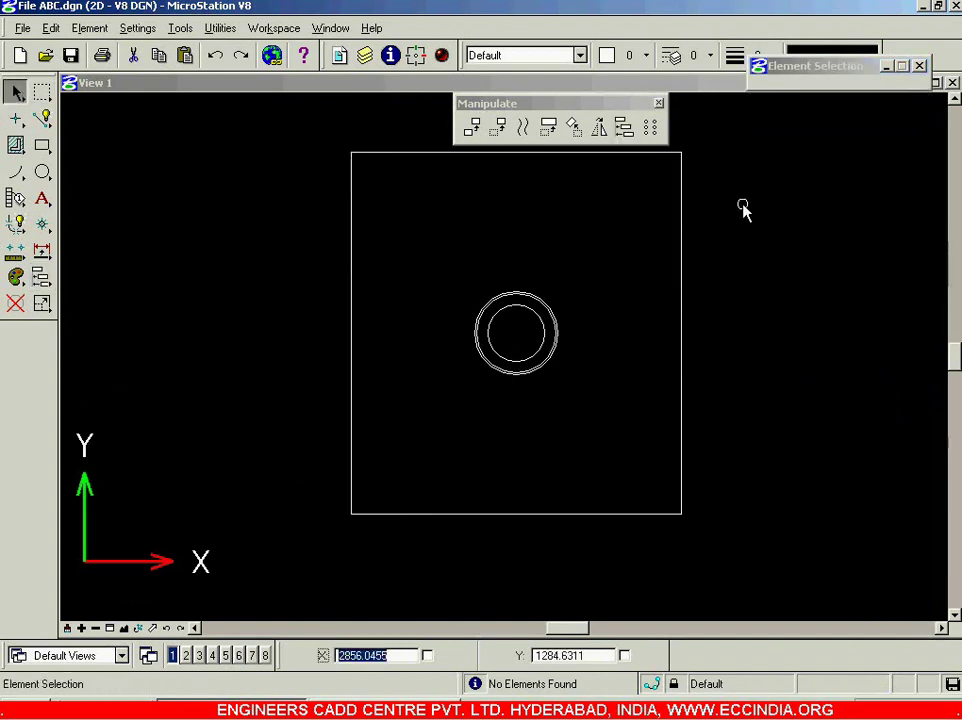
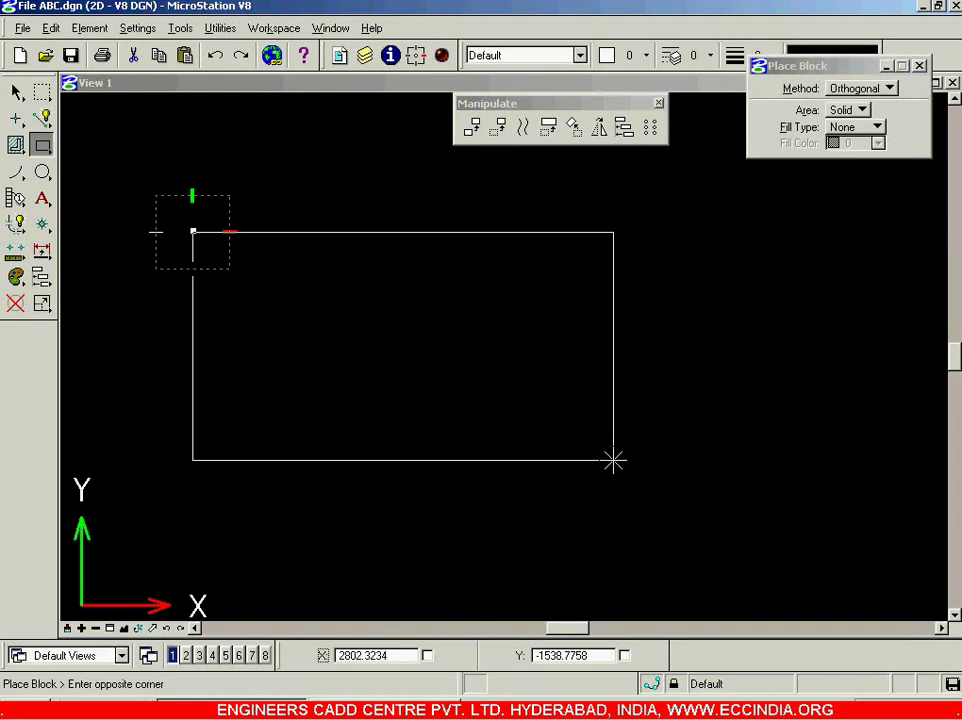
# - Draw an orthogonal block 200 wide and 100 high with Place Block, and leave the tool
pyautogui.scroll(2, 240, 256)
pyautogui.scroll(1, 241, 260)
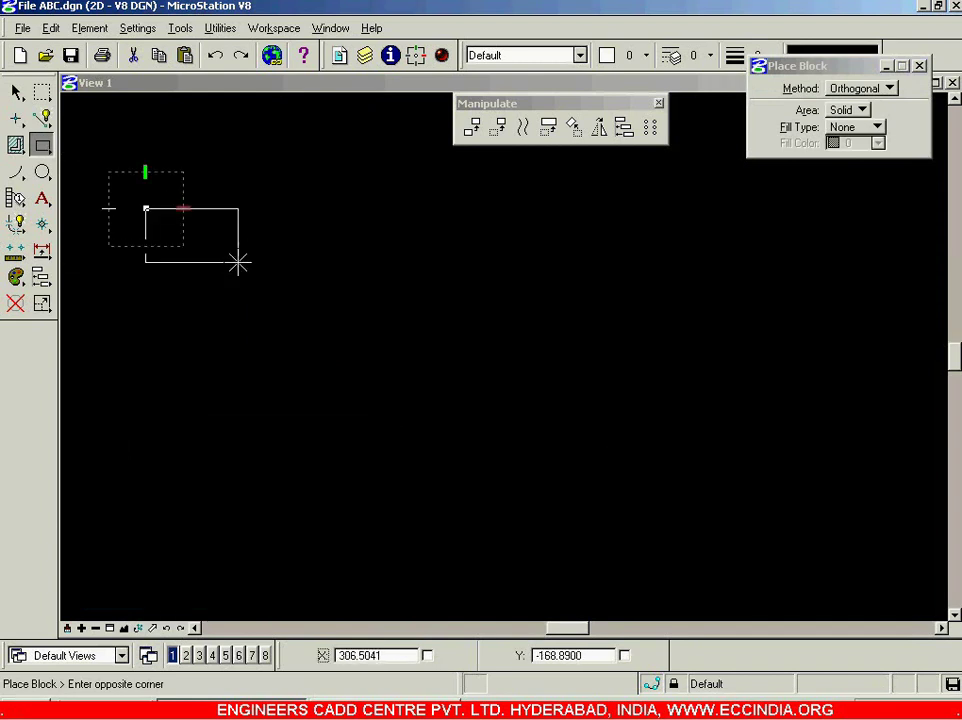
pyautogui.scroll(-2, 250, 270)
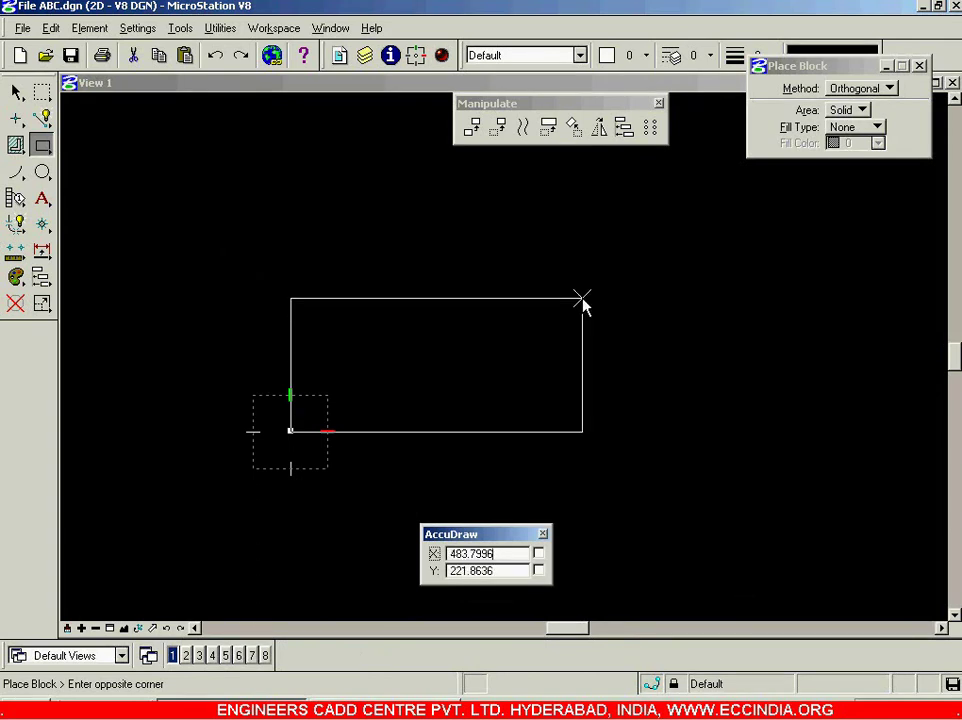
pyautogui.write('200')
pyautogui.press('Tab')
pyautogui.write('100')
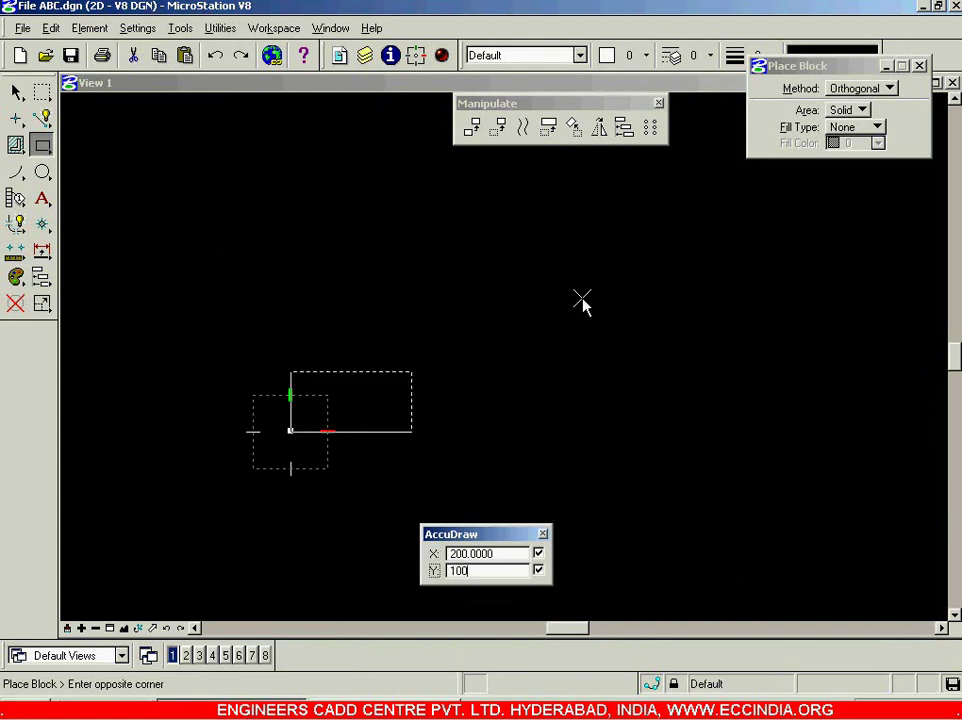
pyautogui.click(582, 300)
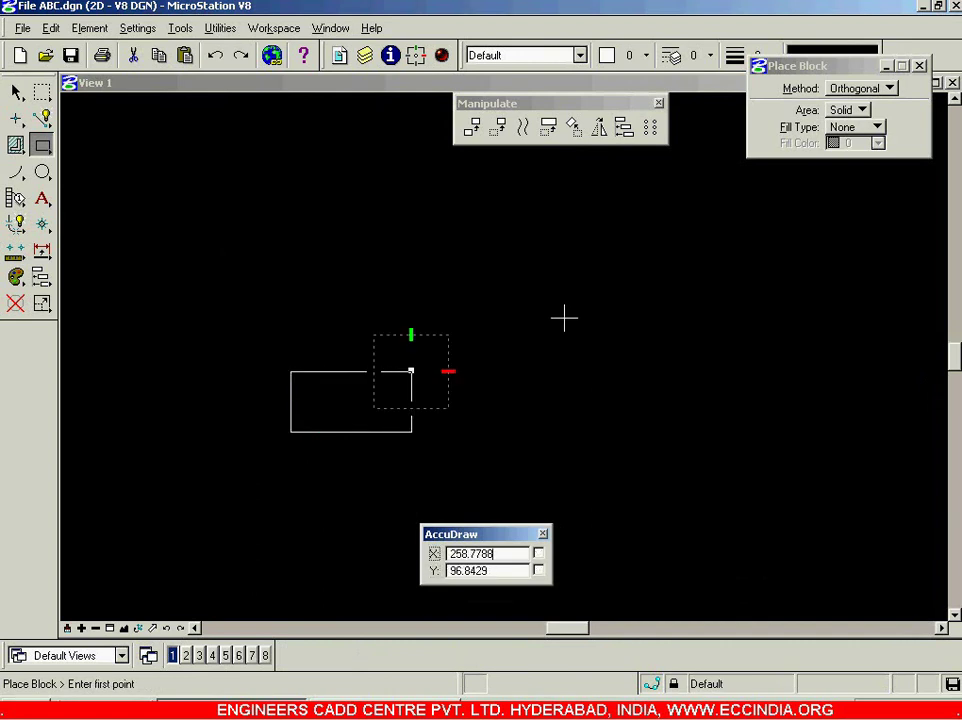
pyautogui.click(16, 92)
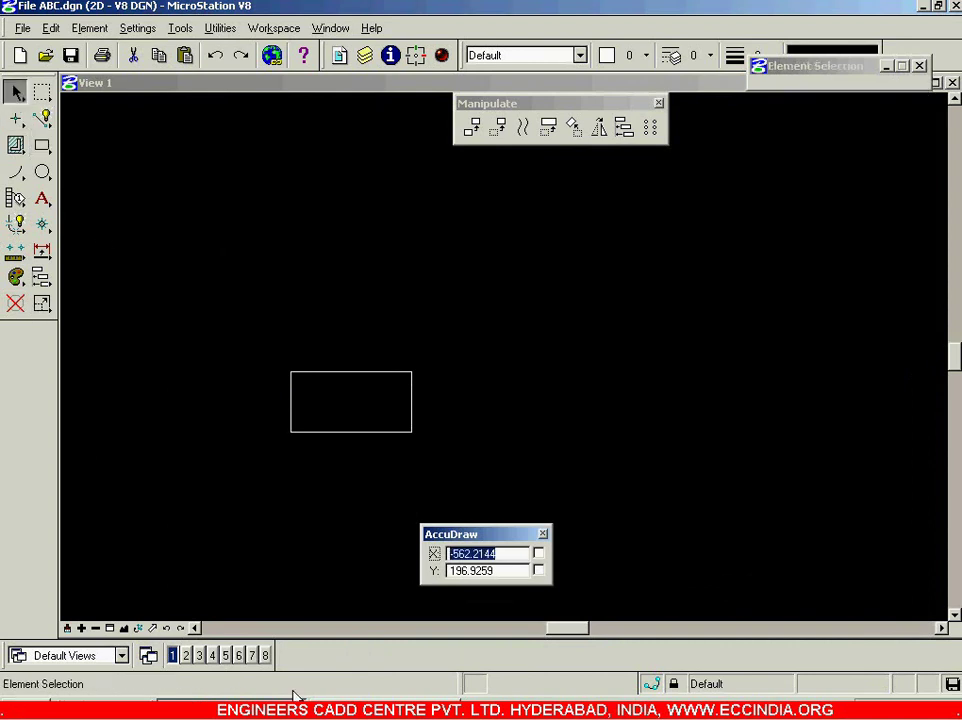
# - Fit the view around the rectangle, dock the AccuDraw window, and return to Element Selection
pyautogui.click(123, 628)
pyautogui.scroll(-3, 341, 538)
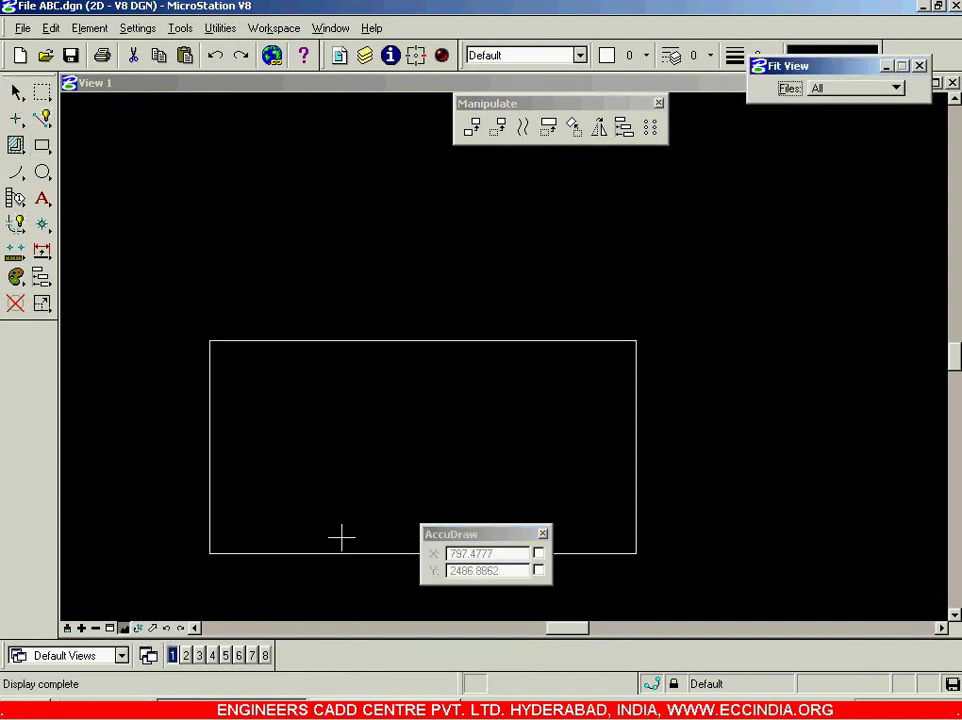
pyautogui.moveTo(497, 538); pyautogui.dragTo(511, 660)
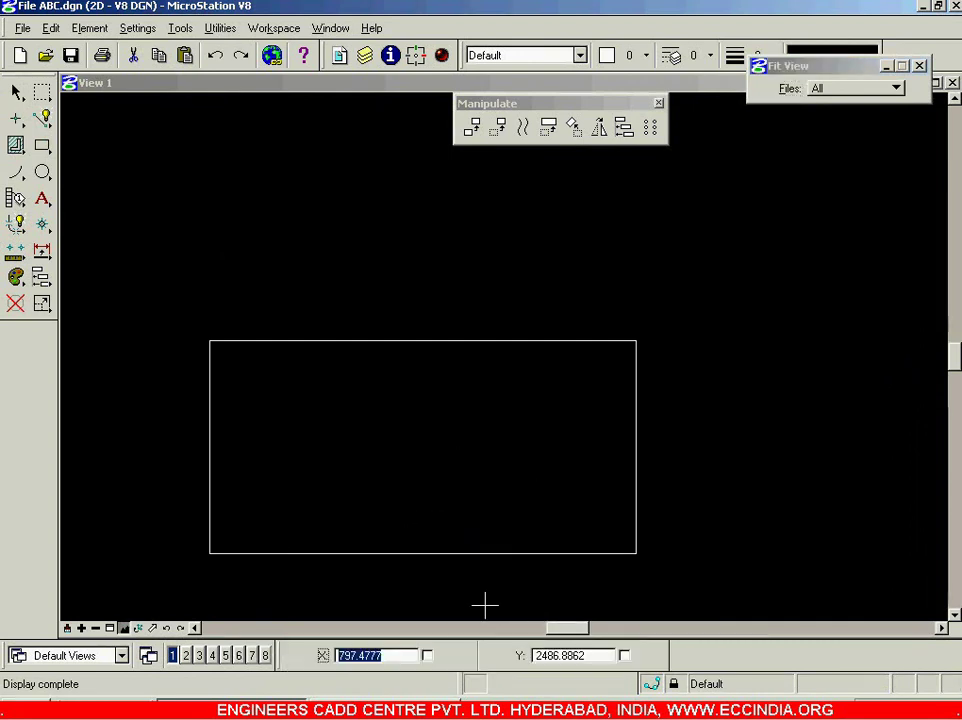
pyautogui.click(14, 92)
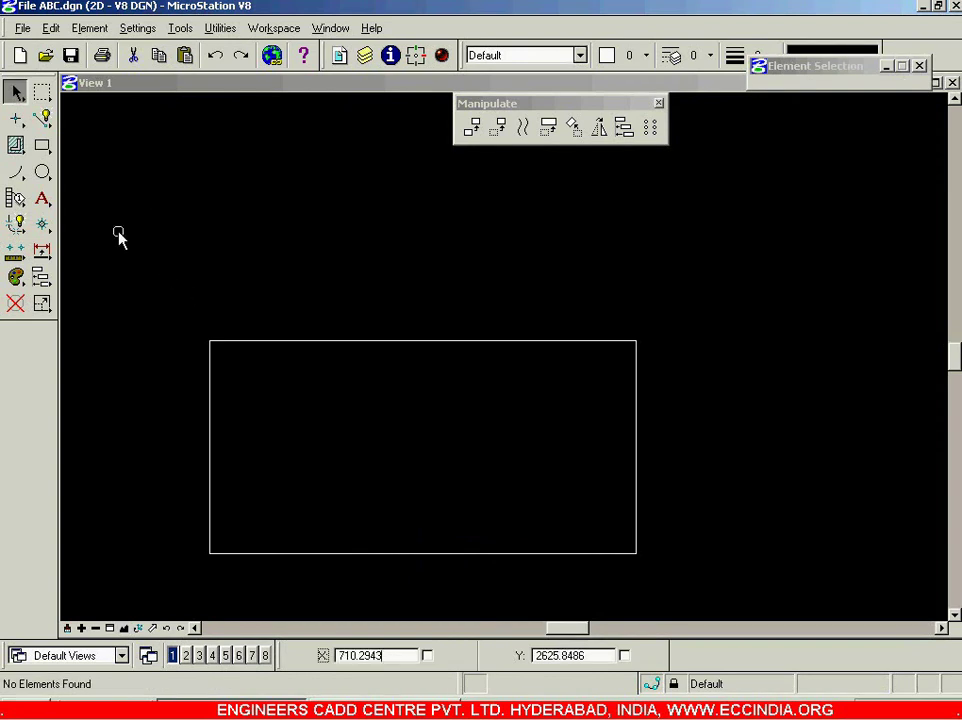
# - Place a circle about 21.4 in diameter by its centre, inside the rectangle near its upper-left corner
pyautogui.click(42, 172)
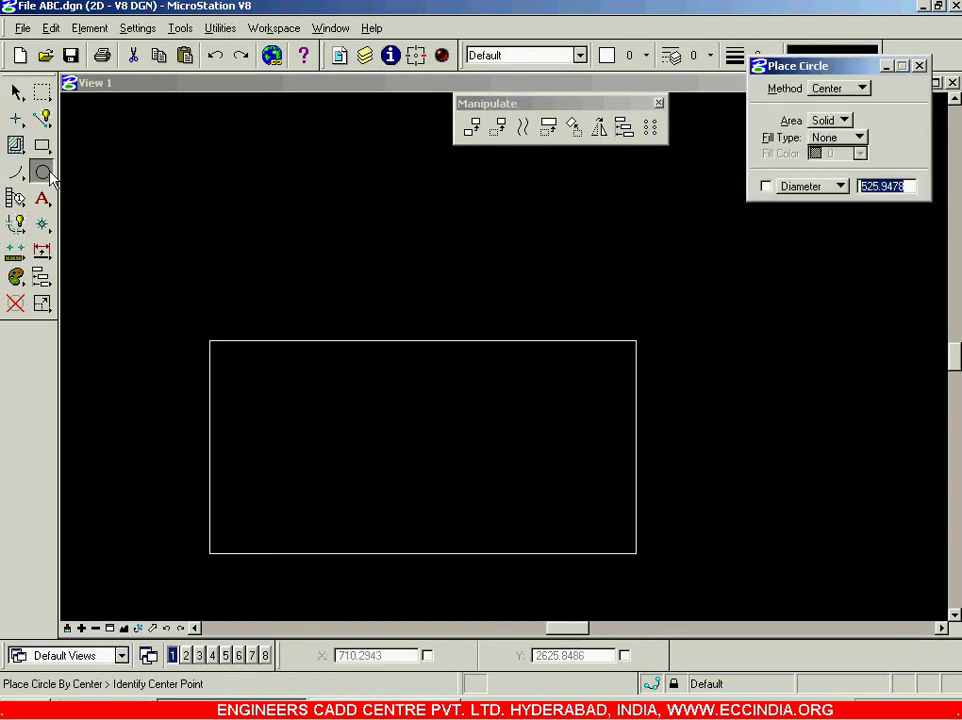
pyautogui.click(257, 384)
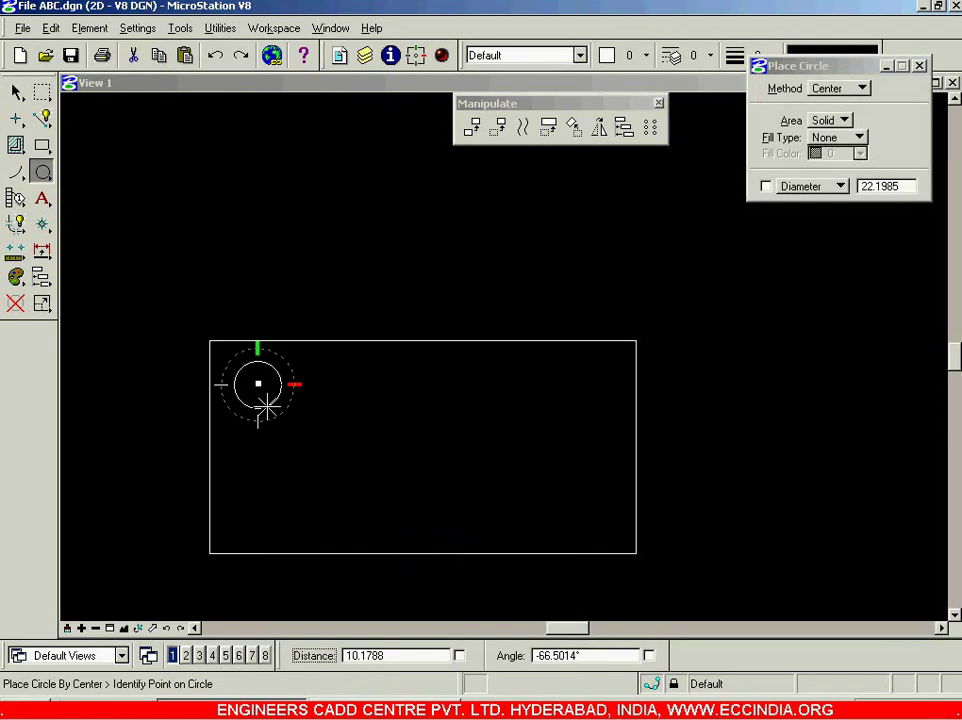
pyautogui.click(262, 406)
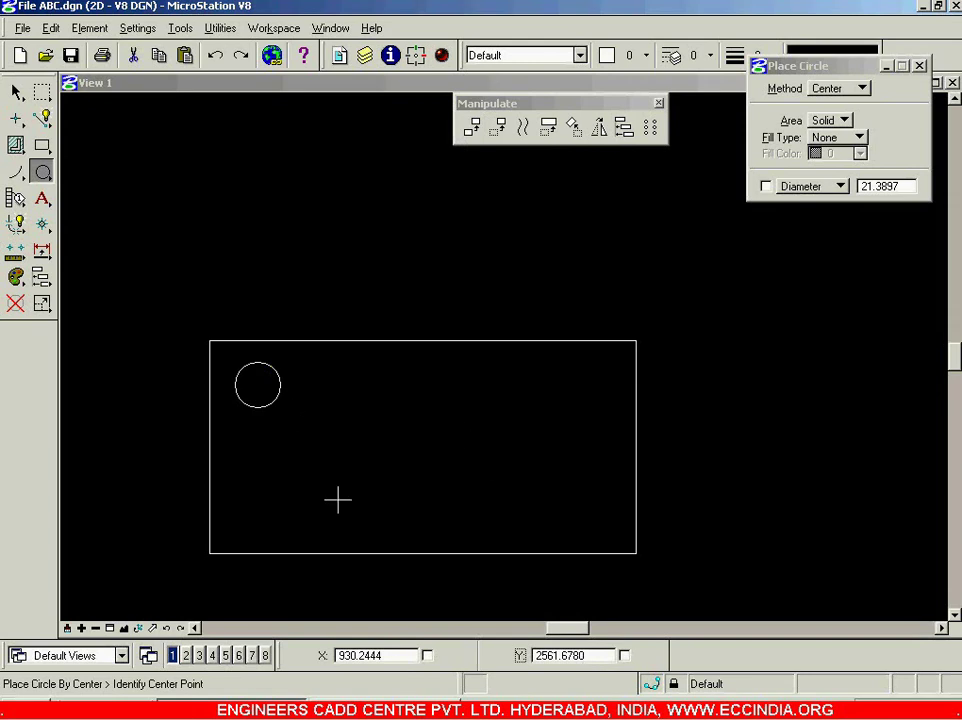
pyautogui.middleClick(258, 383)
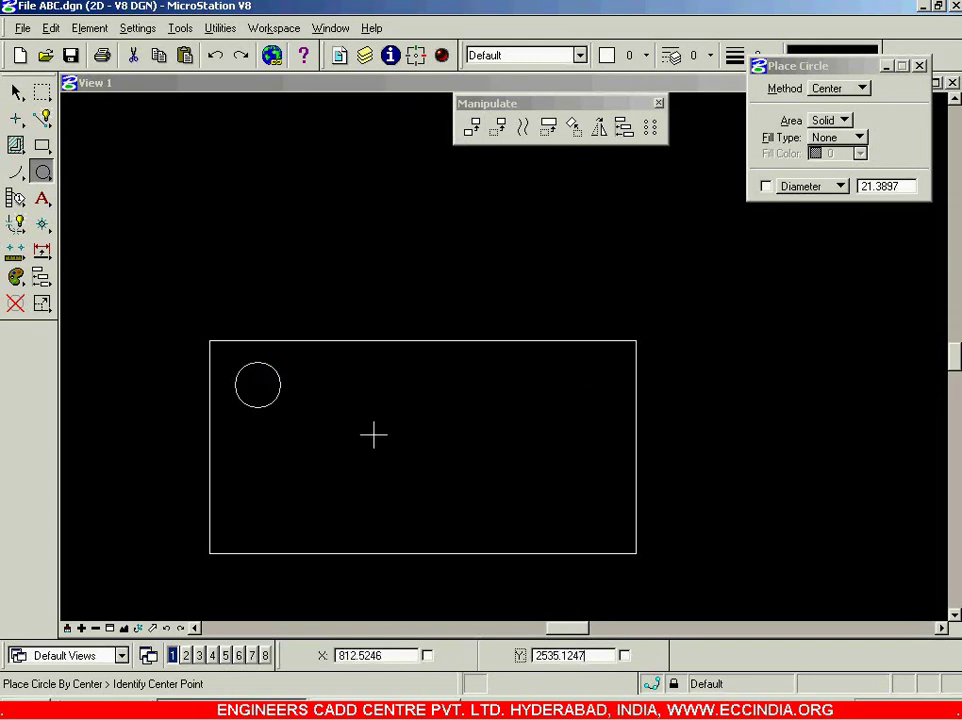
# - Select the circle inside the rectangle and start Construct Array with the array type set to Rectangular
pyautogui.click(474, 134)
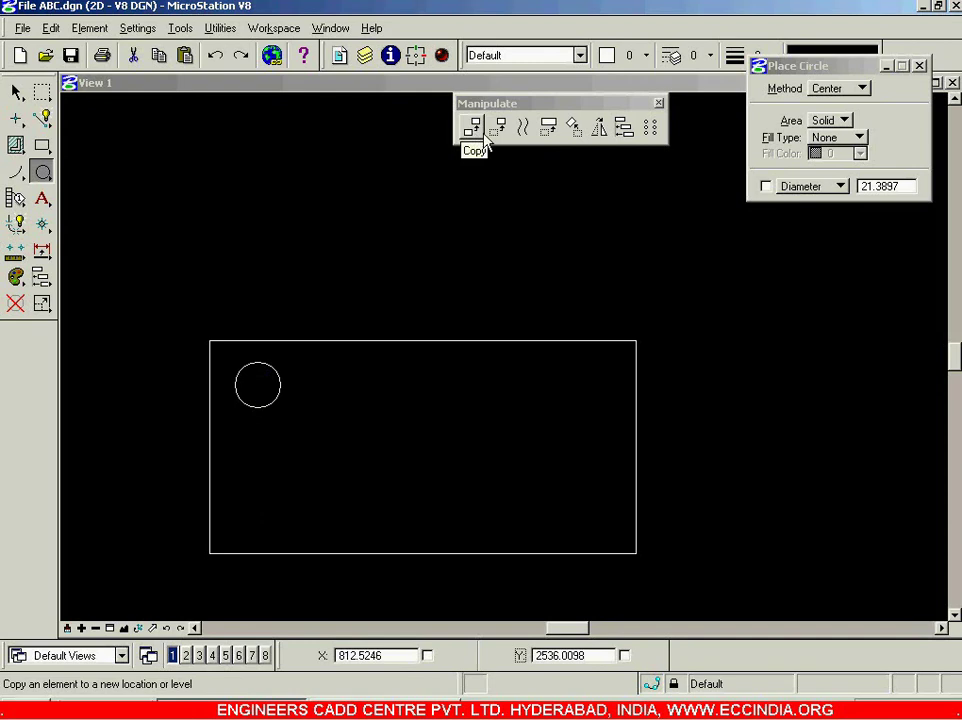
pyautogui.moveTo(590, 103); pyautogui.dragTo(575, 103)
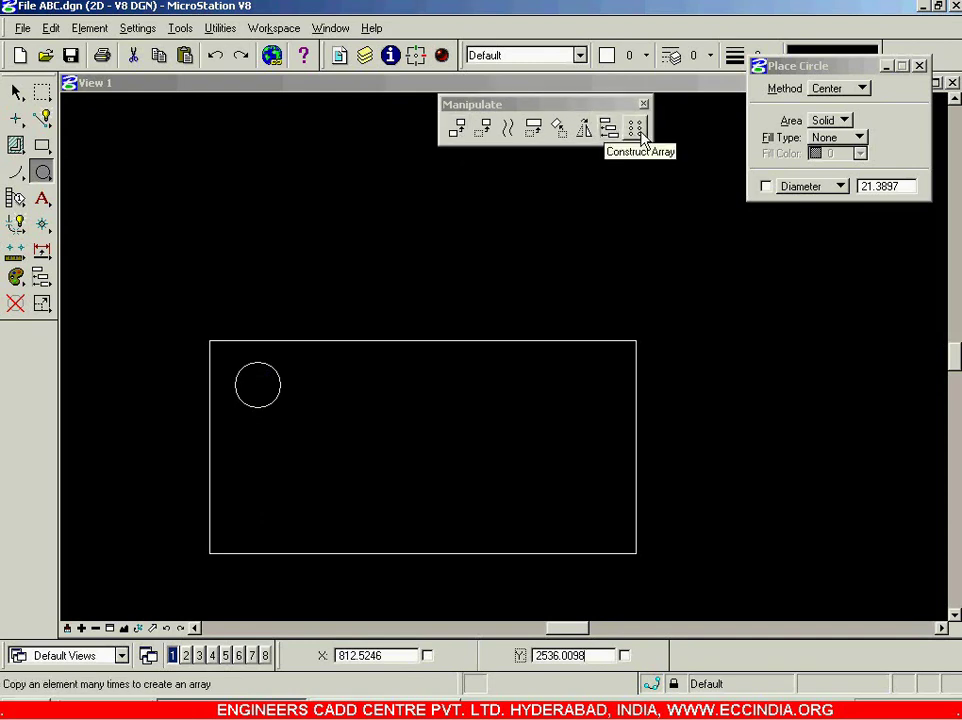
pyautogui.click(16, 91)
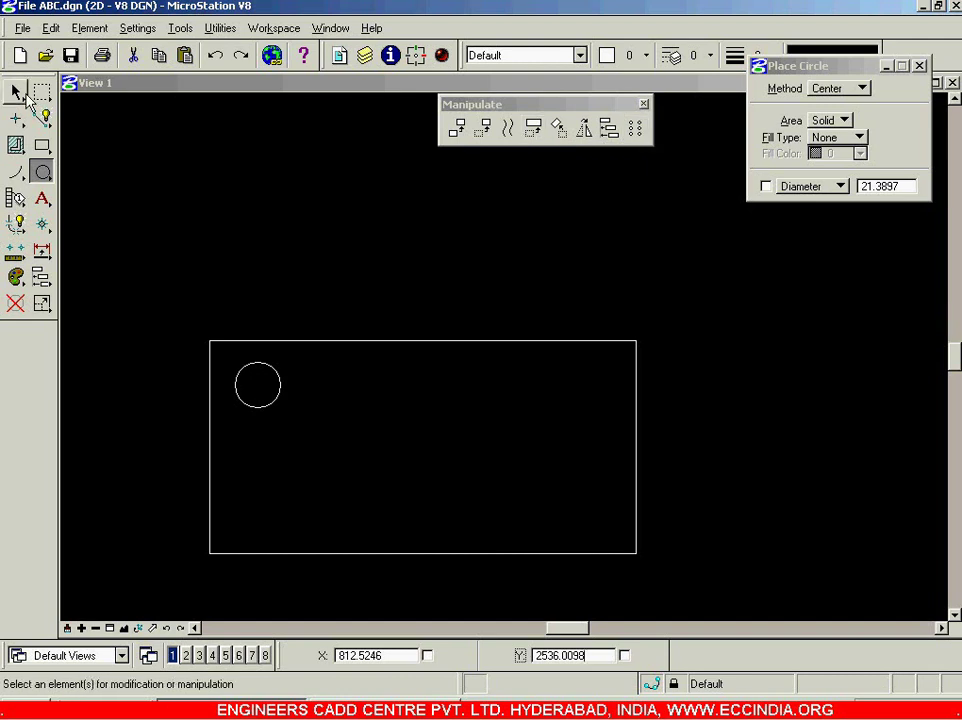
pyautogui.click(277, 393)
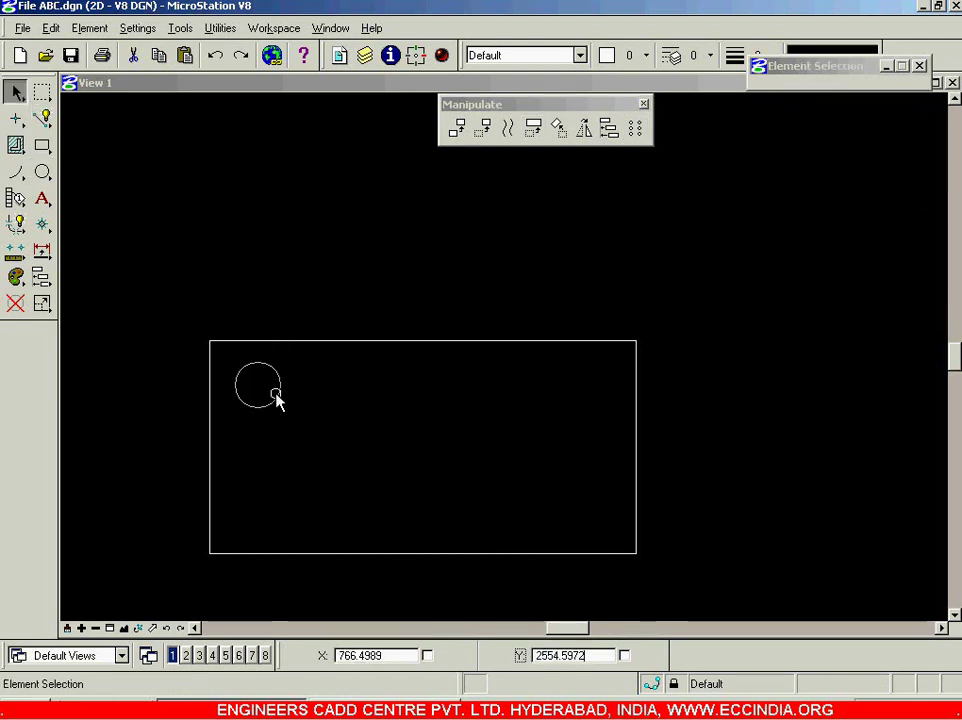
pyautogui.click(638, 130)
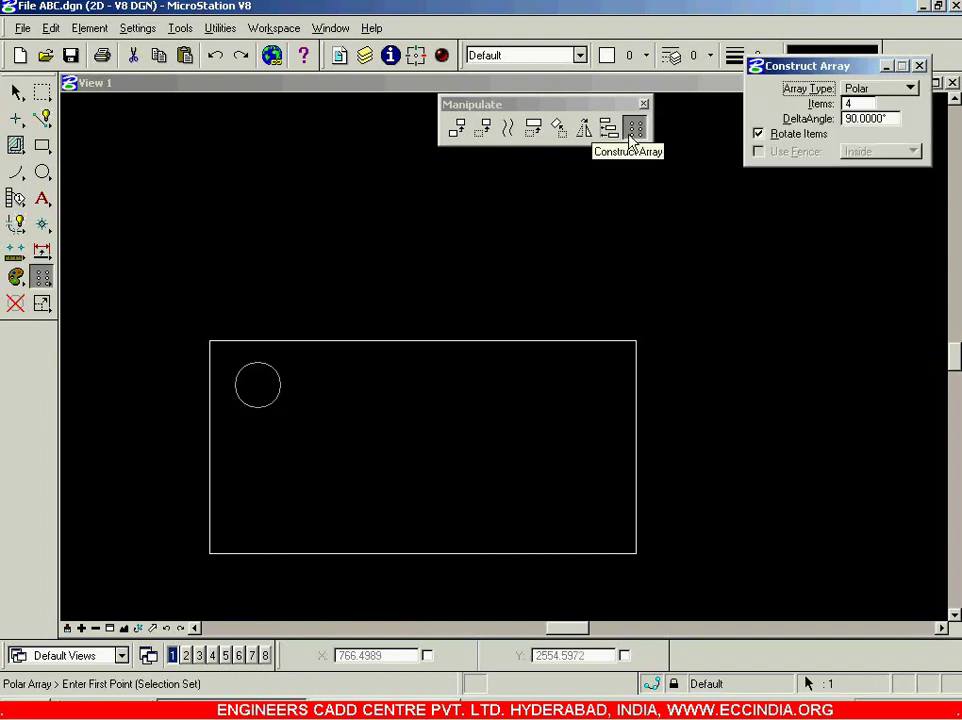
pyautogui.click(910, 88)
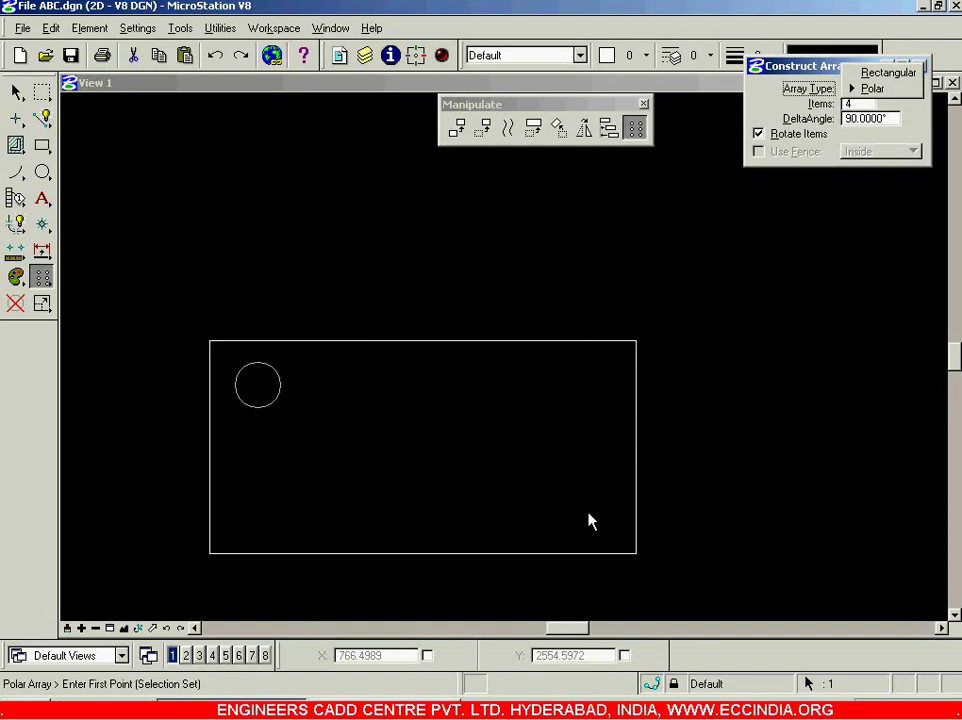
pyautogui.click(874, 75)
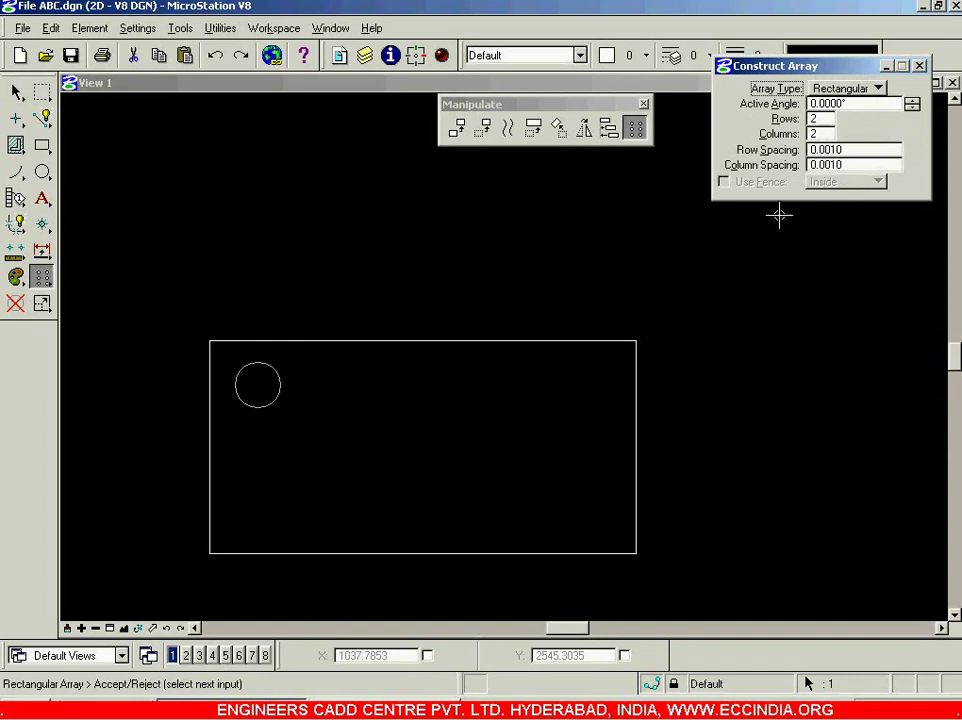
# - Array the circle with 5 columns, row spacing 25 and column spacing 40, and clear the selection
pyautogui.click(815, 134)
pyautogui.click(815, 133)
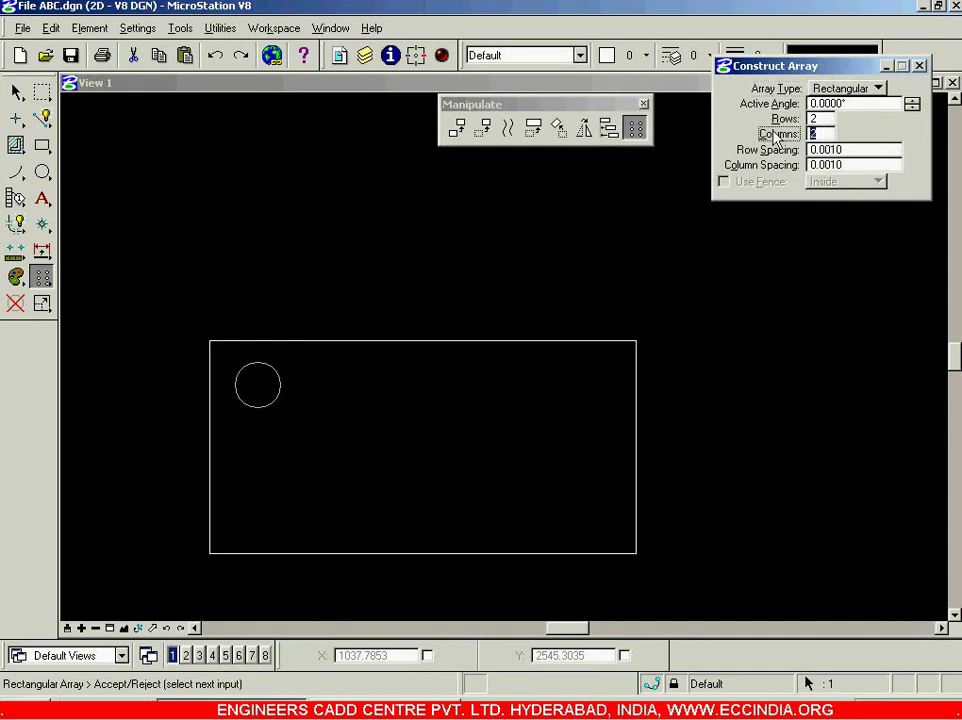
pyautogui.write('5')
pyautogui.click(850, 150)
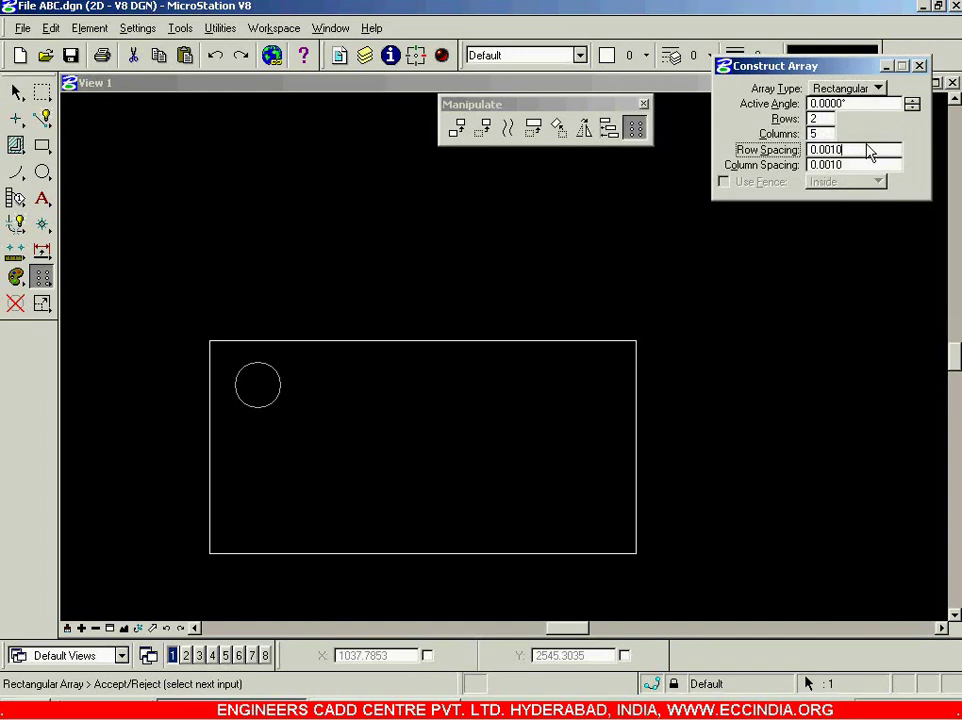
pyautogui.write('25')
pyautogui.click(858, 166)
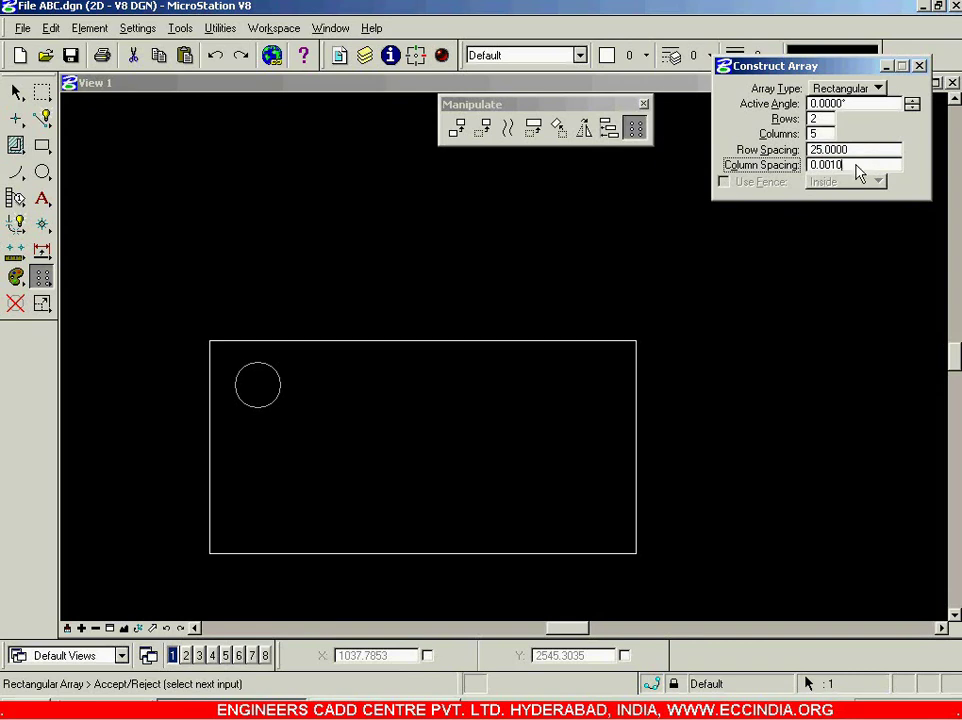
pyautogui.moveTo(868, 170); pyautogui.dragTo(786, 167)
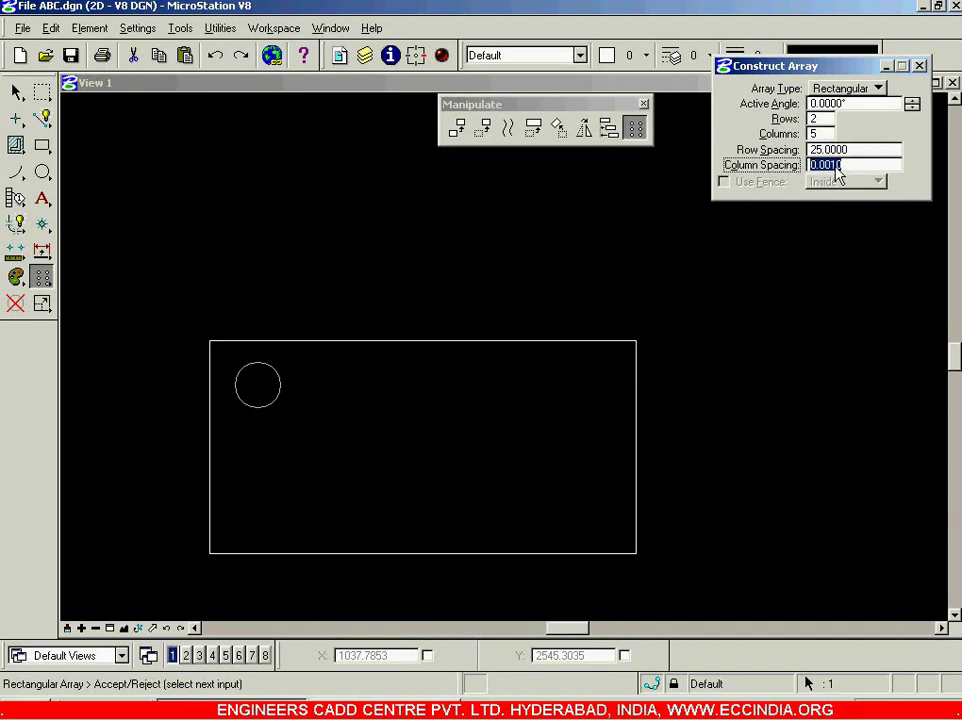
pyautogui.write('40')
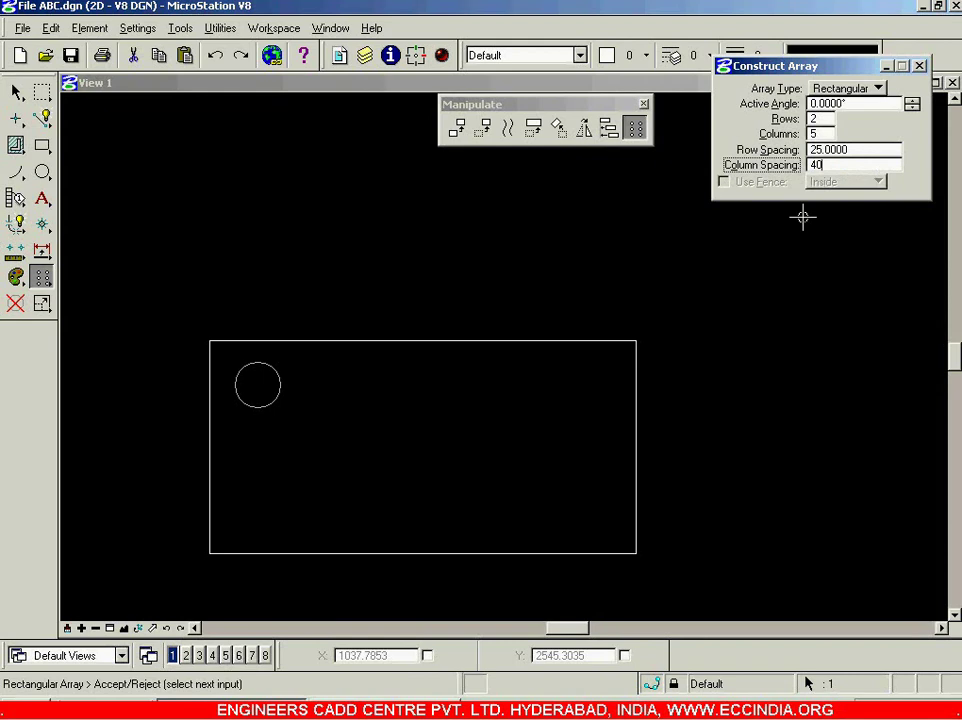
pyautogui.press('Return')
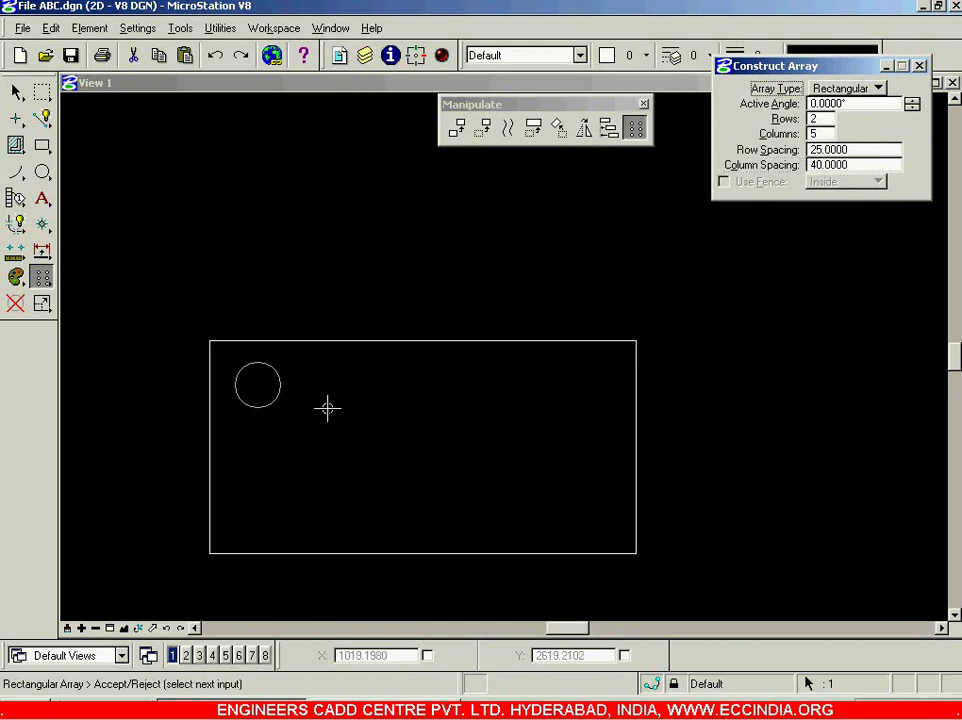
pyautogui.click(349, 443)
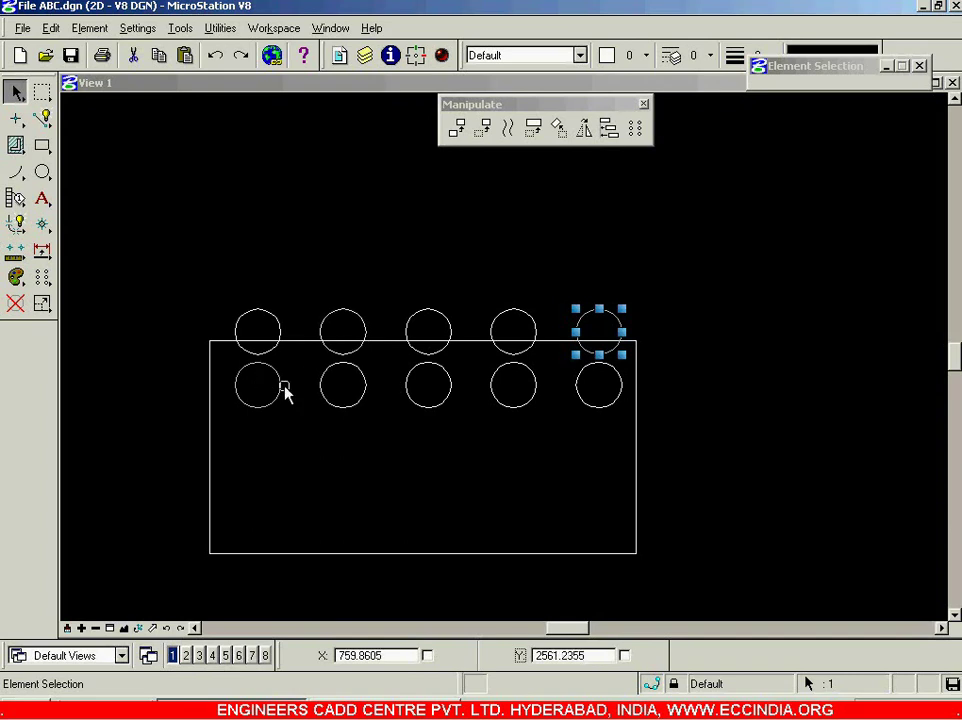
pyautogui.click(563, 424)
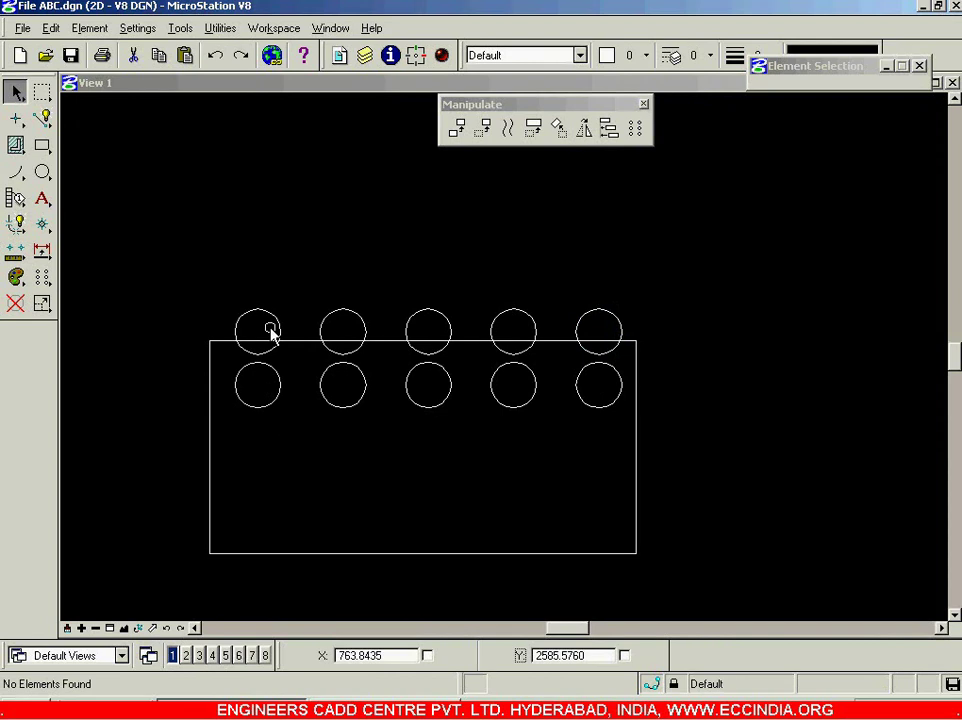
# - Dimension the vertical spacing between the centres of the two leftmost circles with Dimension Size with Arrow
pyautogui.scroll(3, 270, 333)
pyautogui.moveTo(48, 254); pyautogui.dragTo(296, 155)
pyautogui.click(205, 180)
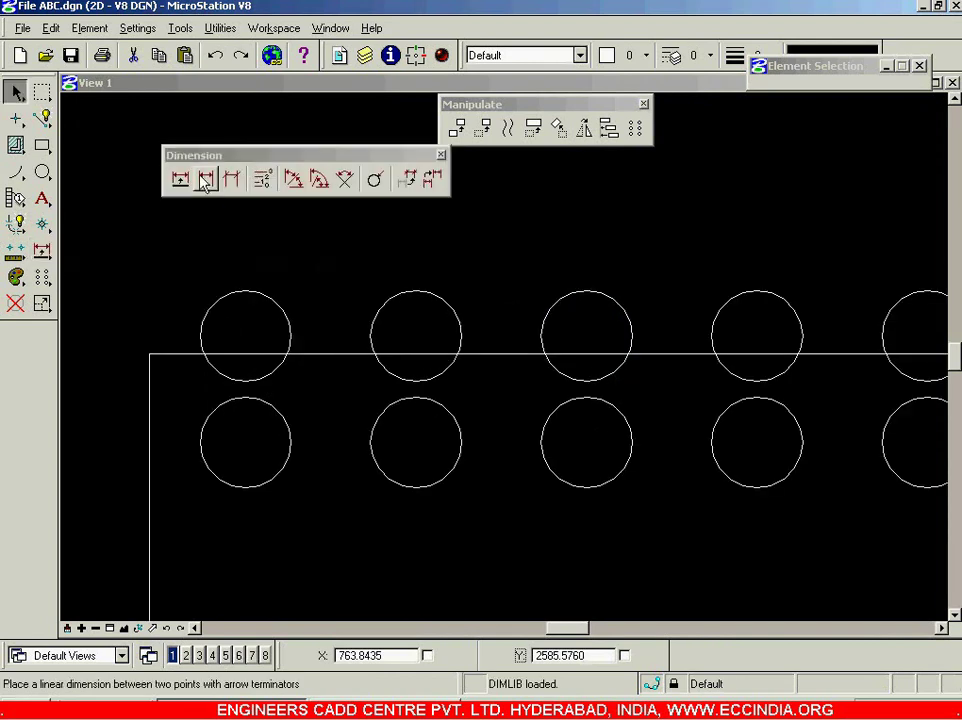
pyautogui.click(240, 333)
pyautogui.click(96, 330)
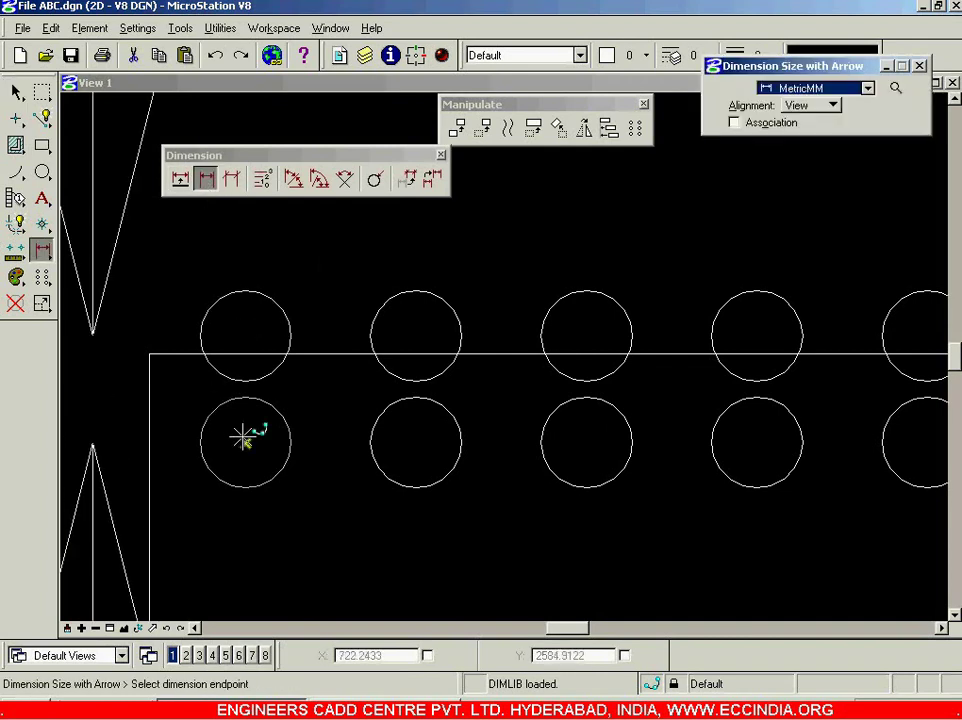
pyautogui.click(185, 427)
pyautogui.rightClick(185, 408)
pyautogui.scroll(-5, 183, 412)
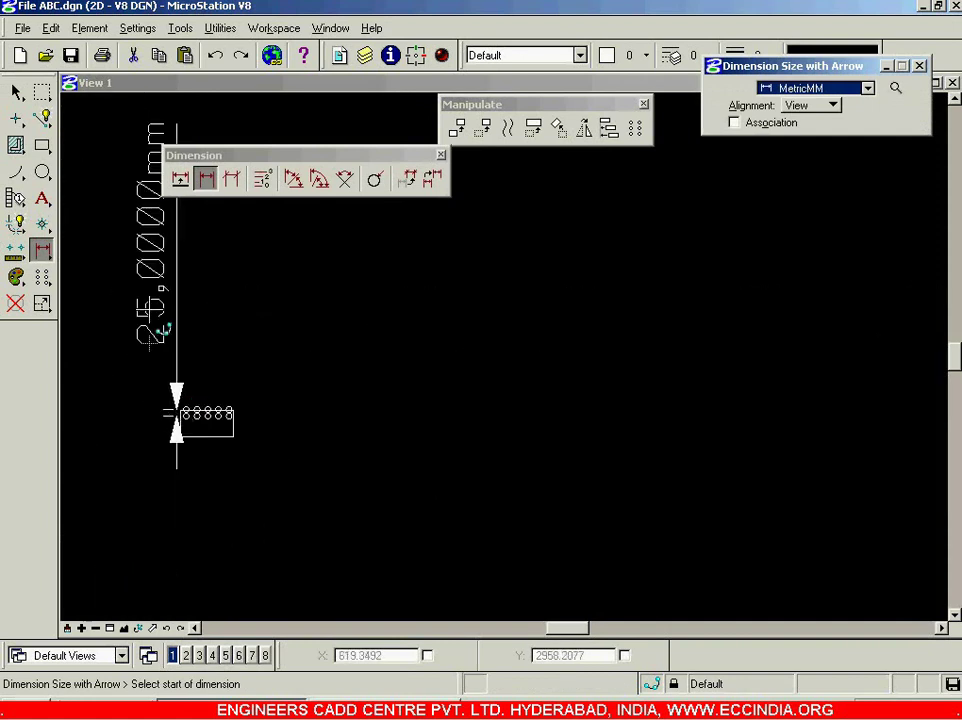
pyautogui.scroll(2, 150, 360)
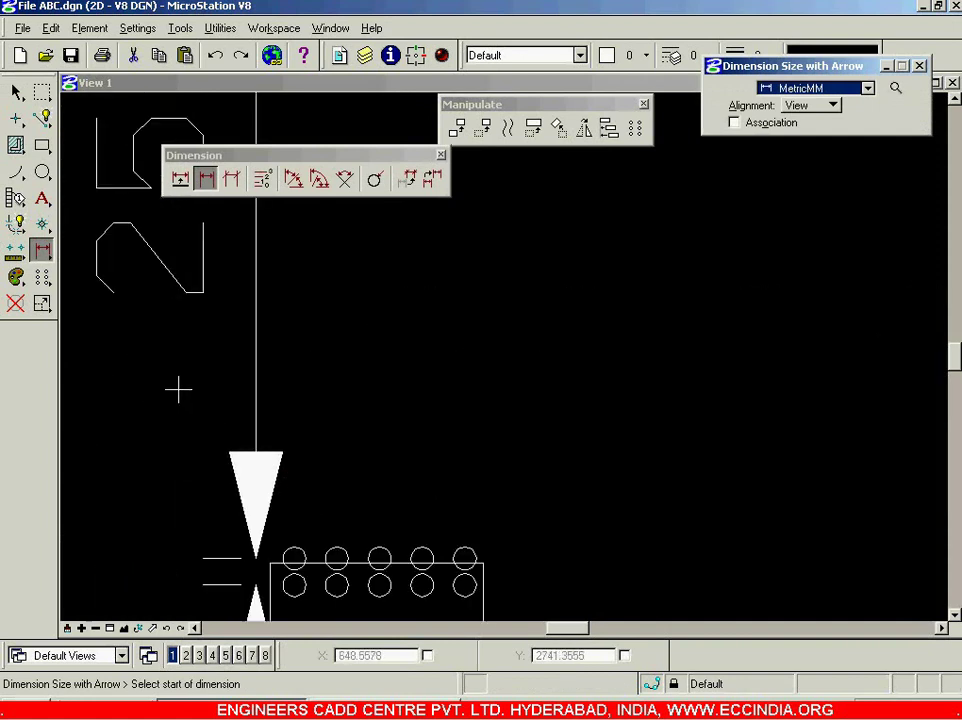
# - Dimension the horizontal spacing between the centres of the first two circles in the upper row
pyautogui.scroll(-3, 185, 410)
pyautogui.scroll(6, 222, 485)
pyautogui.click(270, 316)
pyautogui.click(286, 113)
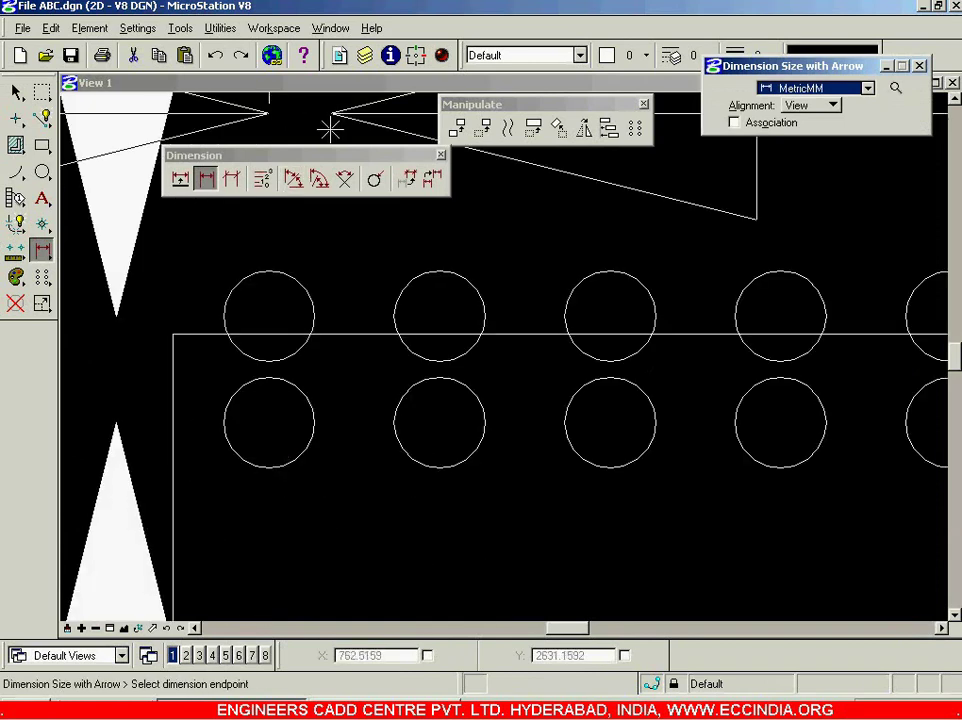
pyautogui.click(440, 316)
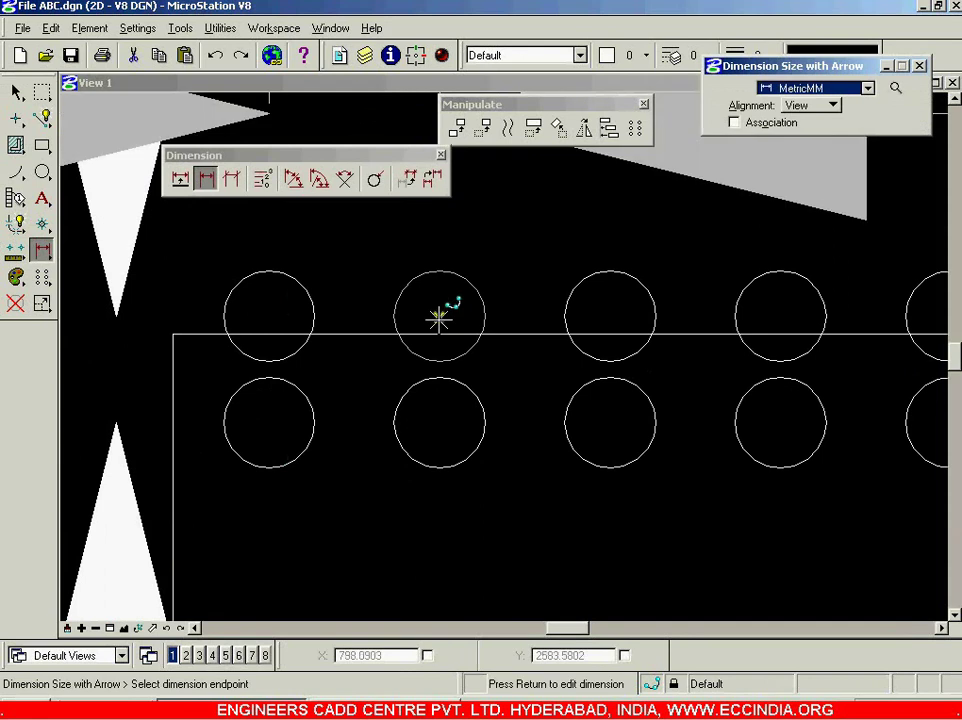
pyautogui.rightClick(494, 241)
pyautogui.scroll(5, 496, 243)
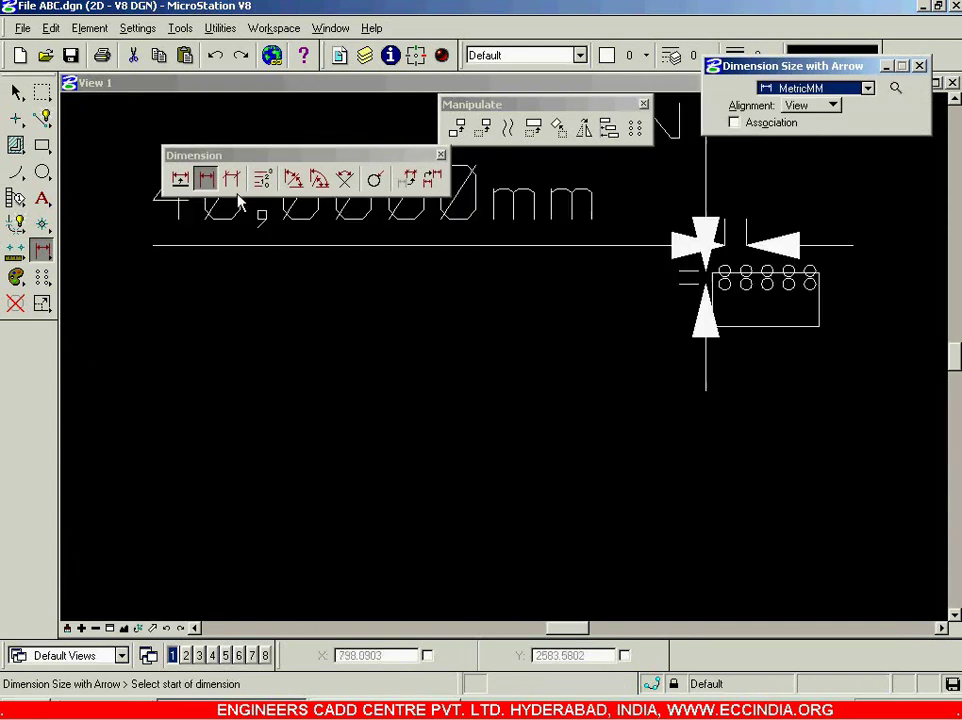
# - Delete the horizontal and vertical spacing dimensions with Delete Element, and return to Element Selection
pyautogui.moveTo(251, 155); pyautogui.dragTo(240, 400)
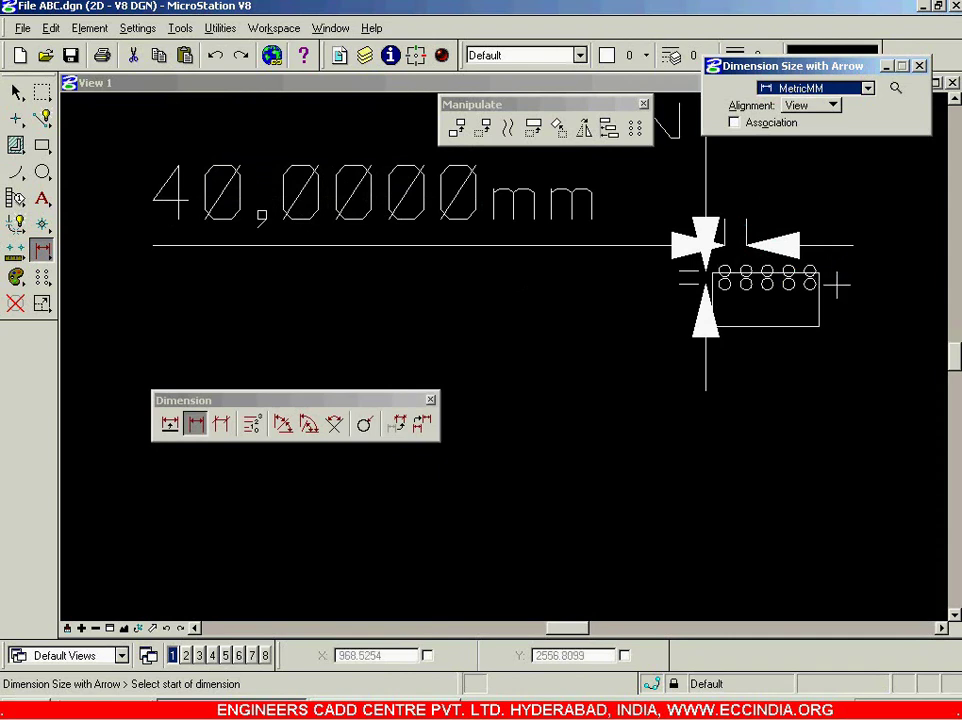
pyautogui.click(15, 303)
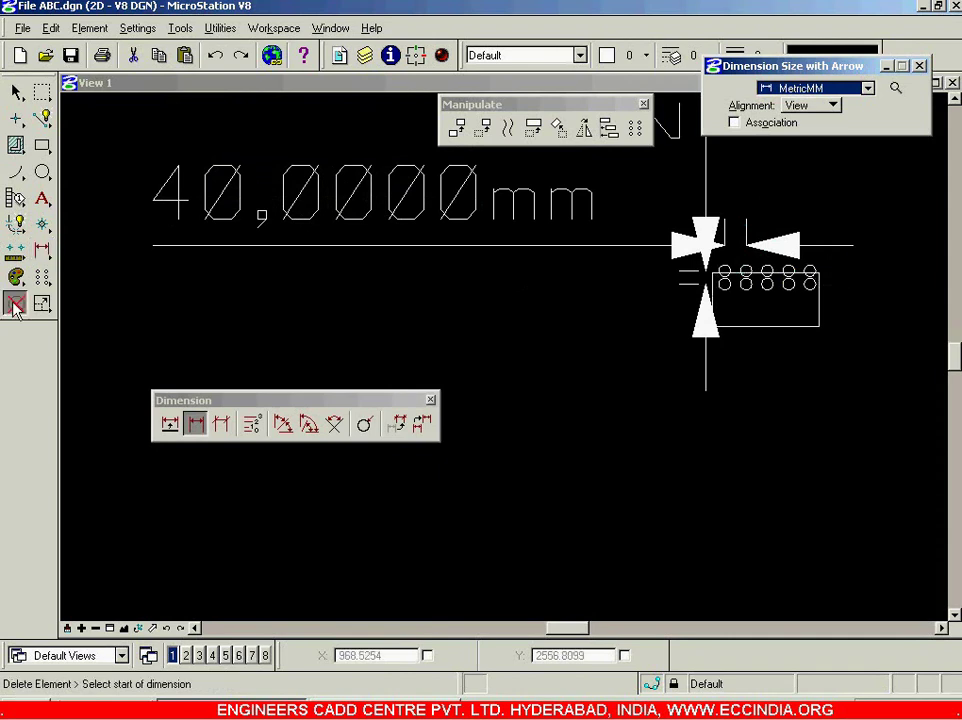
pyautogui.click(560, 212)
pyautogui.click(705, 228)
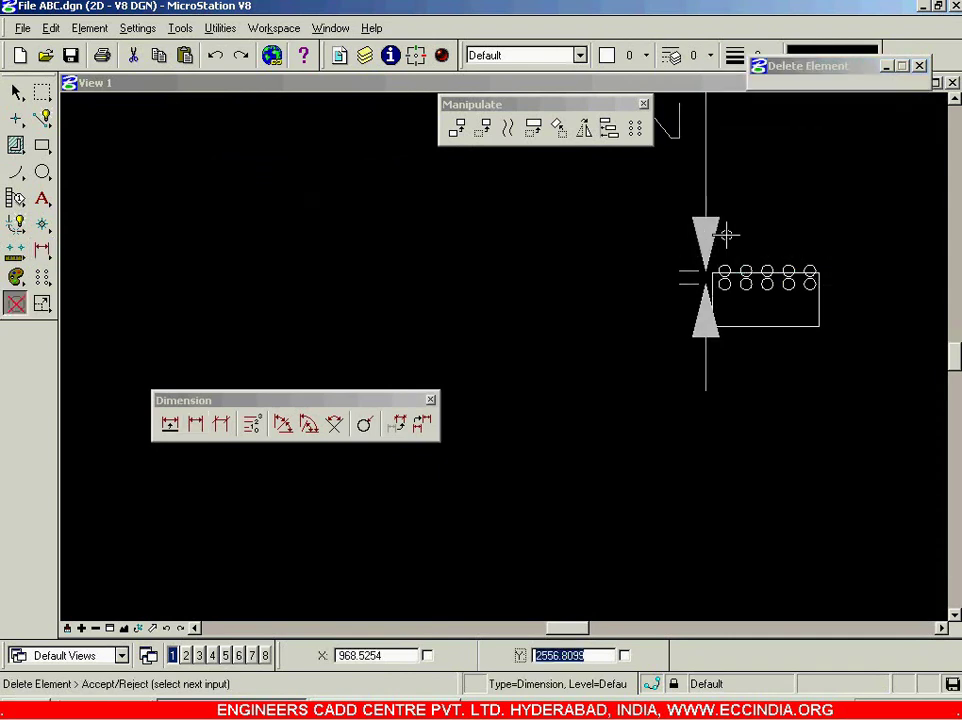
pyautogui.click(706, 228)
pyautogui.click(16, 92)
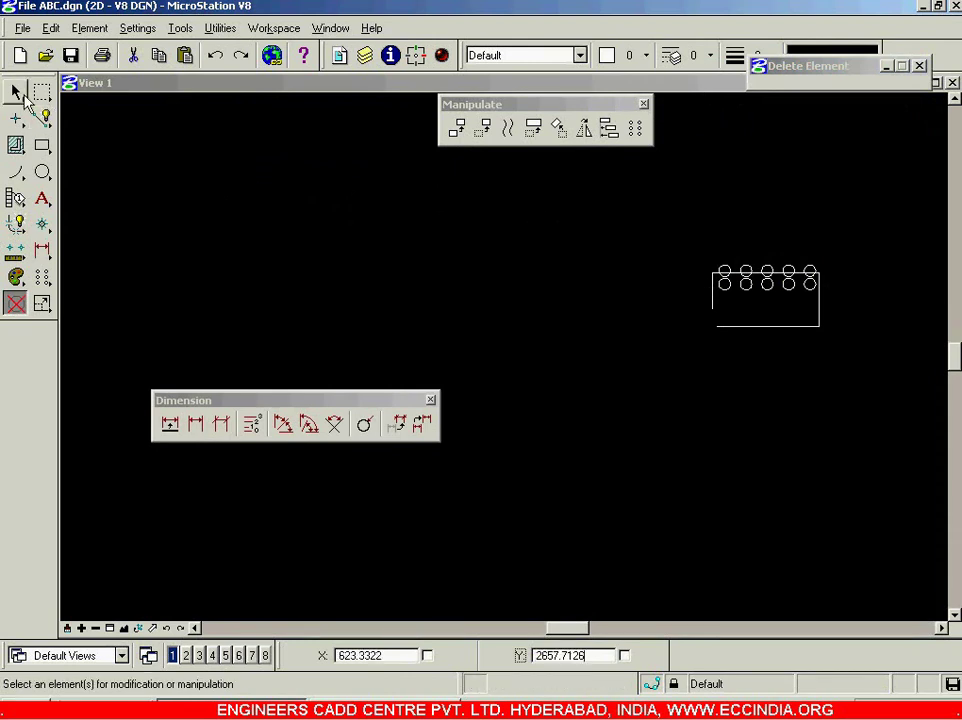
# - Close the Dimension toolbox and bring the rectangle with its rows of circles back into view
pyautogui.scroll(2, 840, 248)
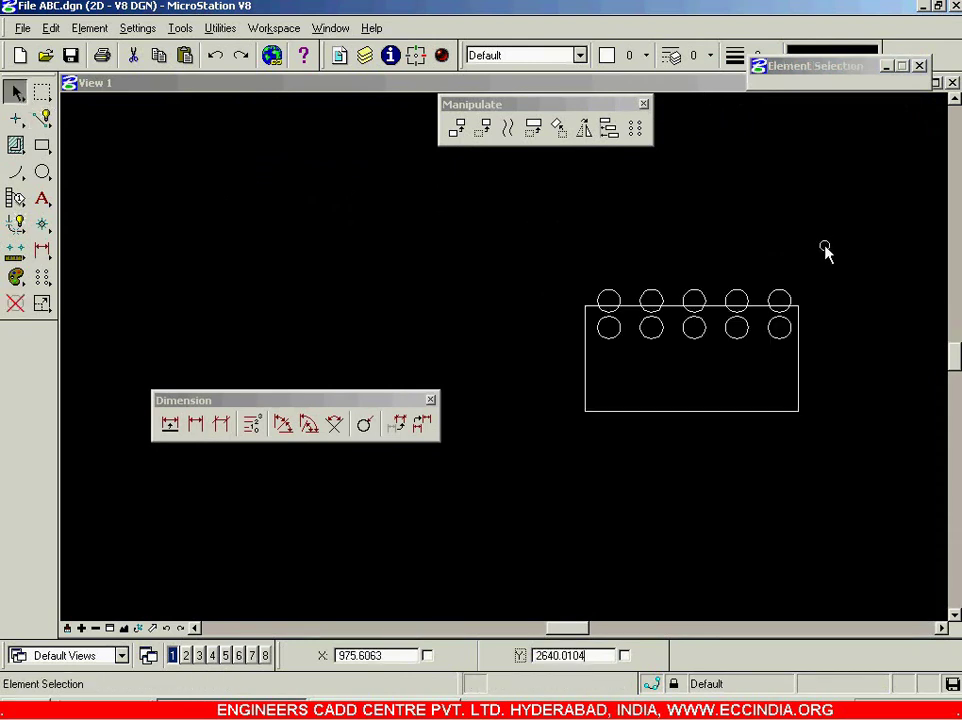
pyautogui.moveTo(356, 399); pyautogui.dragTo(348, 294)
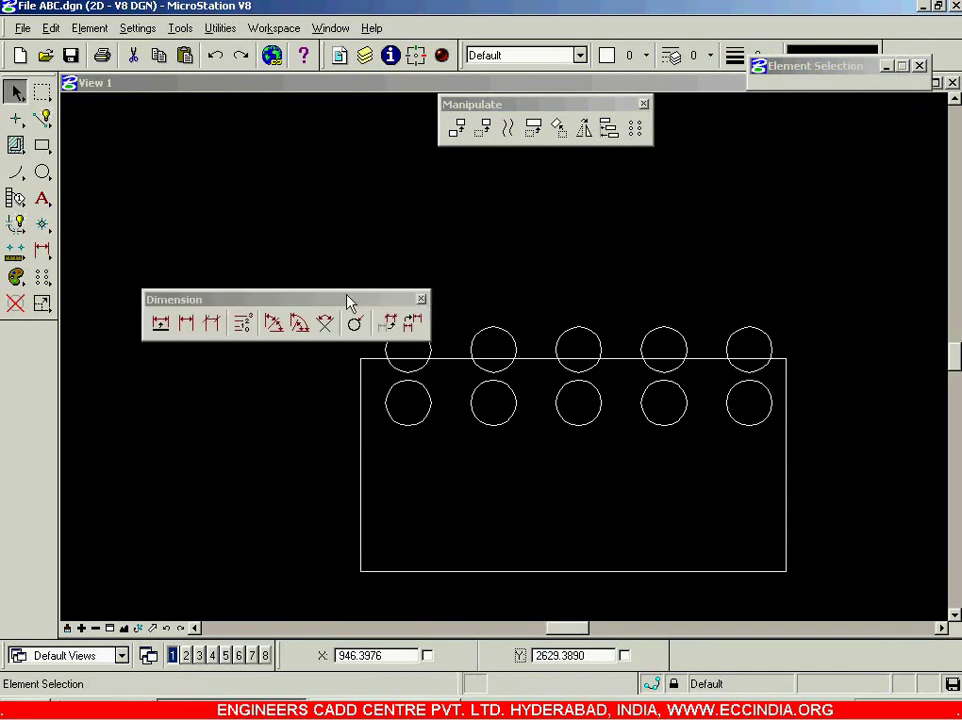
pyautogui.click(423, 297)
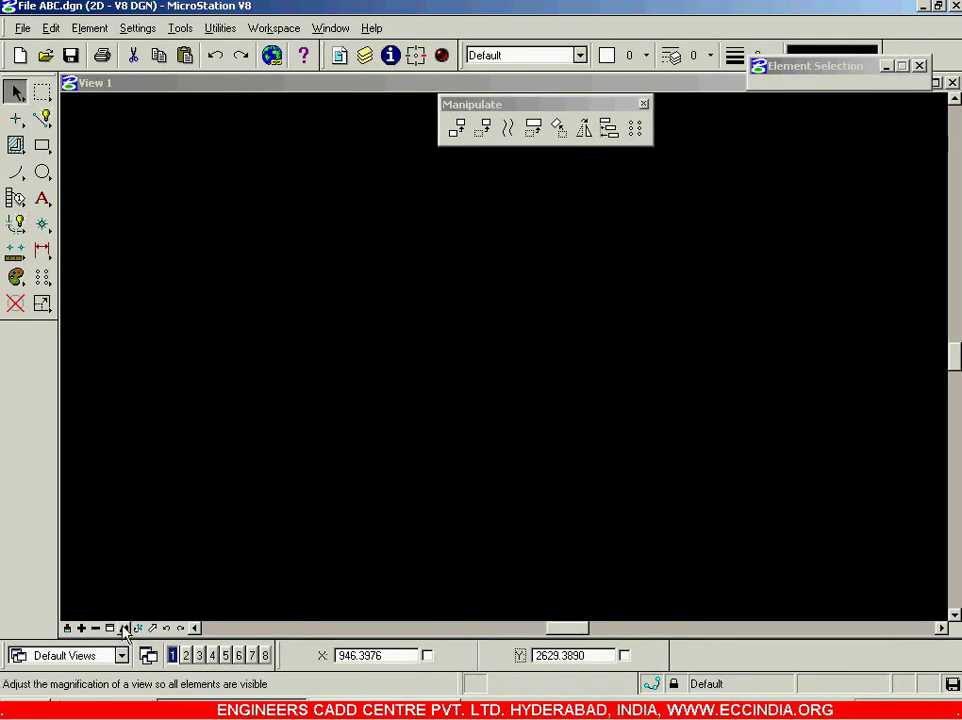
pyautogui.click(110, 628)
pyautogui.click(16, 92)
pyautogui.scroll(-3, 285, 250)
# - Remove the arrayed copies of the circle, keeping the original one near the rectangle's upper-left corner
pyautogui.click(564, 182)
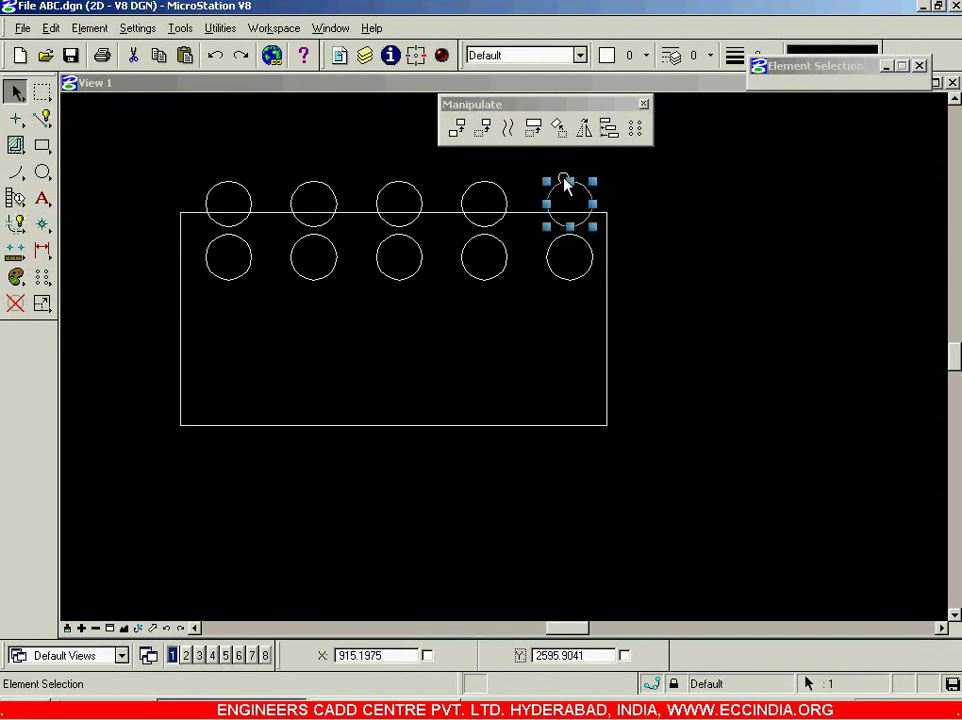
pyautogui.click(495, 225)
pyautogui.click(651, 228)
pyautogui.hotkey('ctrl', 'z')
pyautogui.hotkey('ctrl', 'z')
pyautogui.hotkey('ctrl', 'z')
pyautogui.click(620, 485)
pyautogui.scroll(-2, 172, 457)
pyautogui.scroll(1, 142, 478)
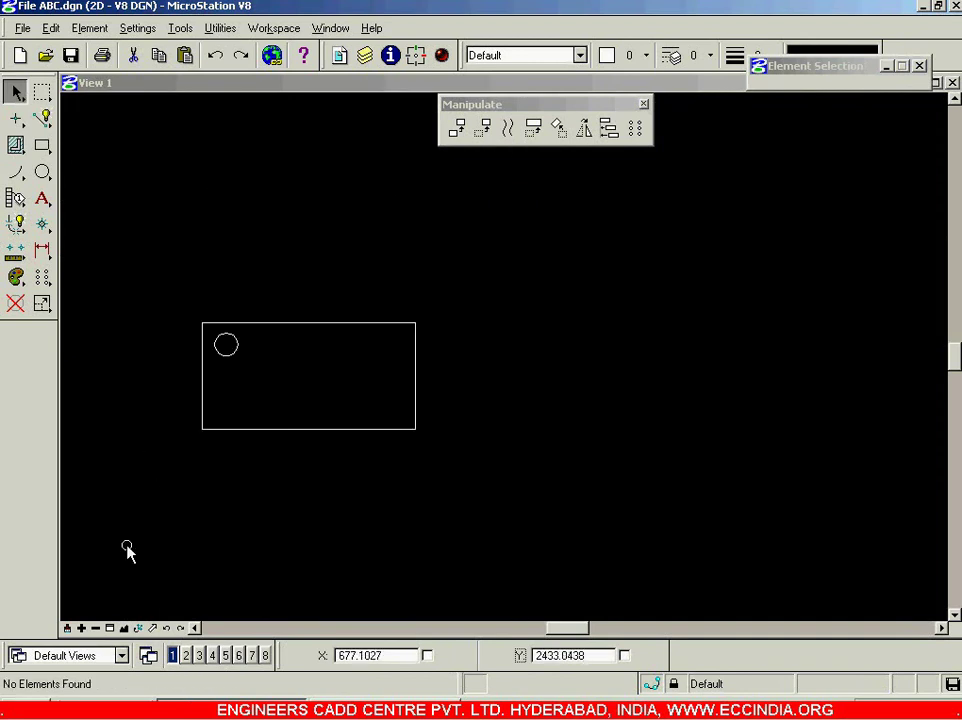
# - Construct a rectangular array of the circle with 2 rows, 5 columns, row spacing -25 and column spacing 40
pyautogui.click(124, 628)
pyautogui.scroll(-3, 237, 409)
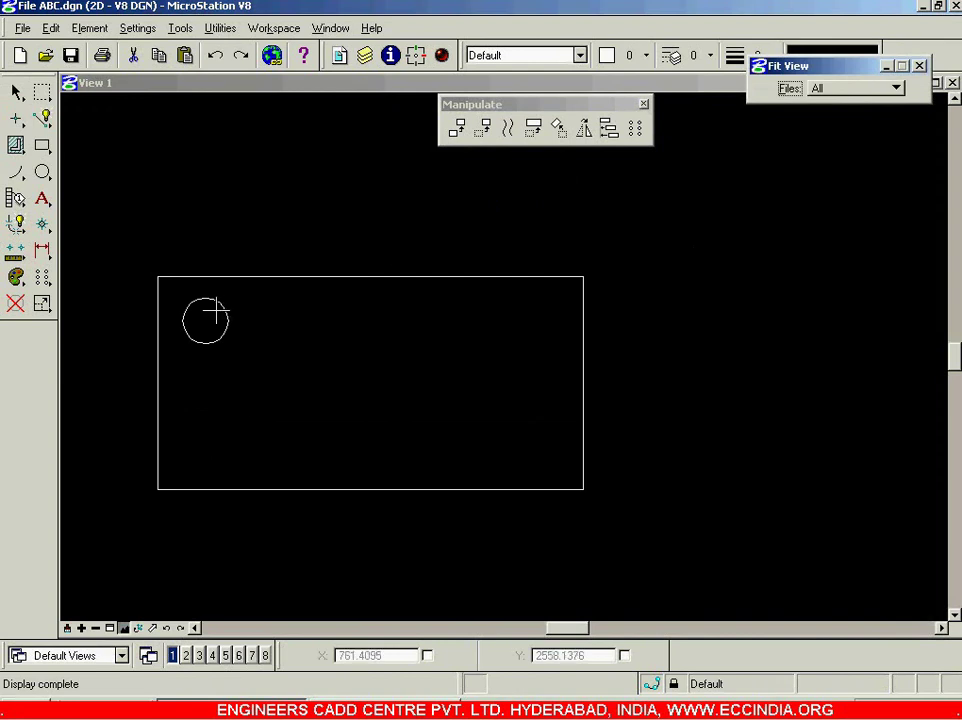
pyautogui.click(16, 92)
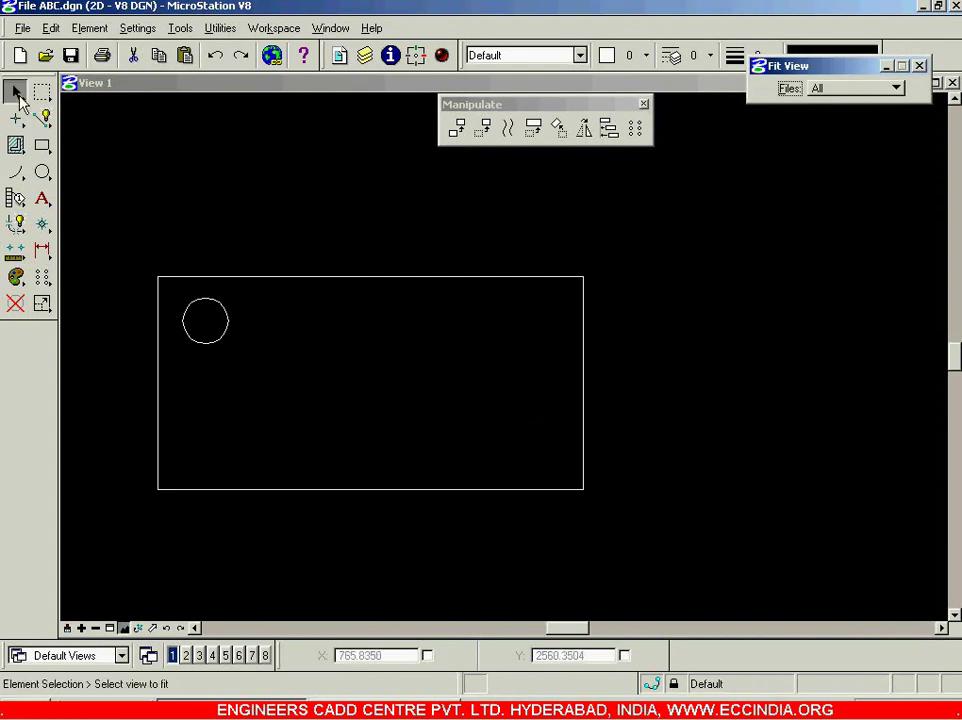
pyautogui.click(198, 303)
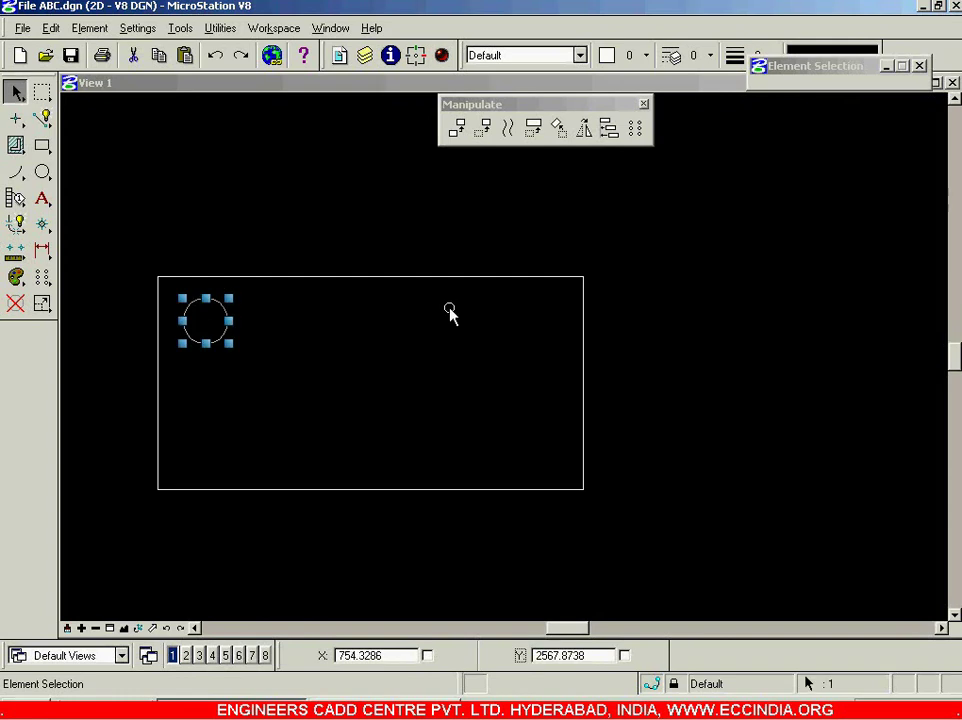
pyautogui.click(638, 130)
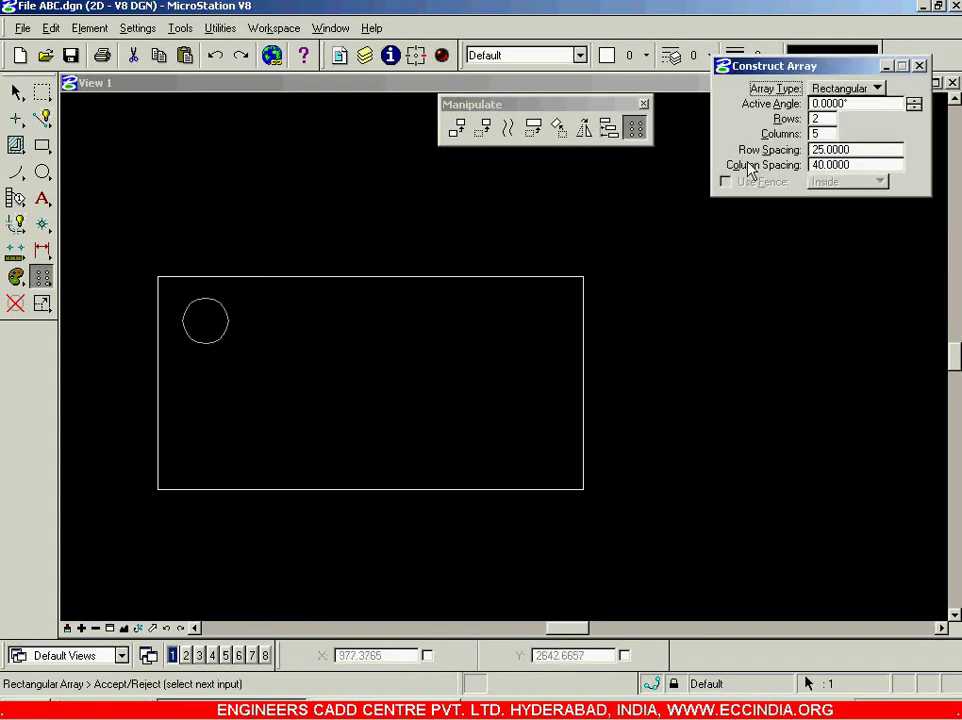
pyautogui.click(813, 151)
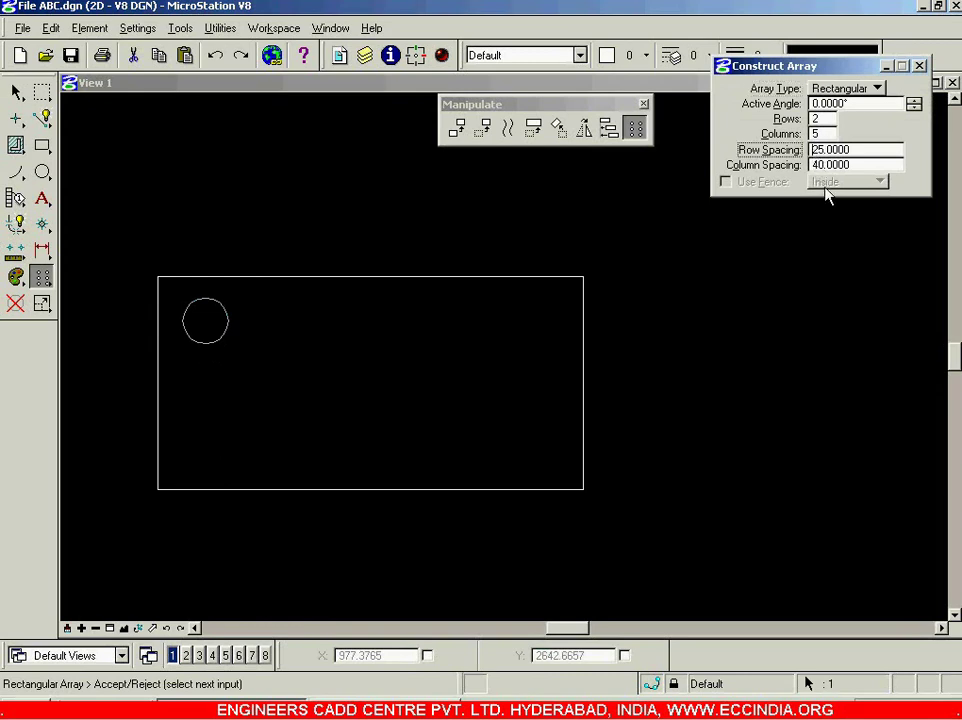
pyautogui.doubleClick(822, 134)
pyautogui.click(815, 152)
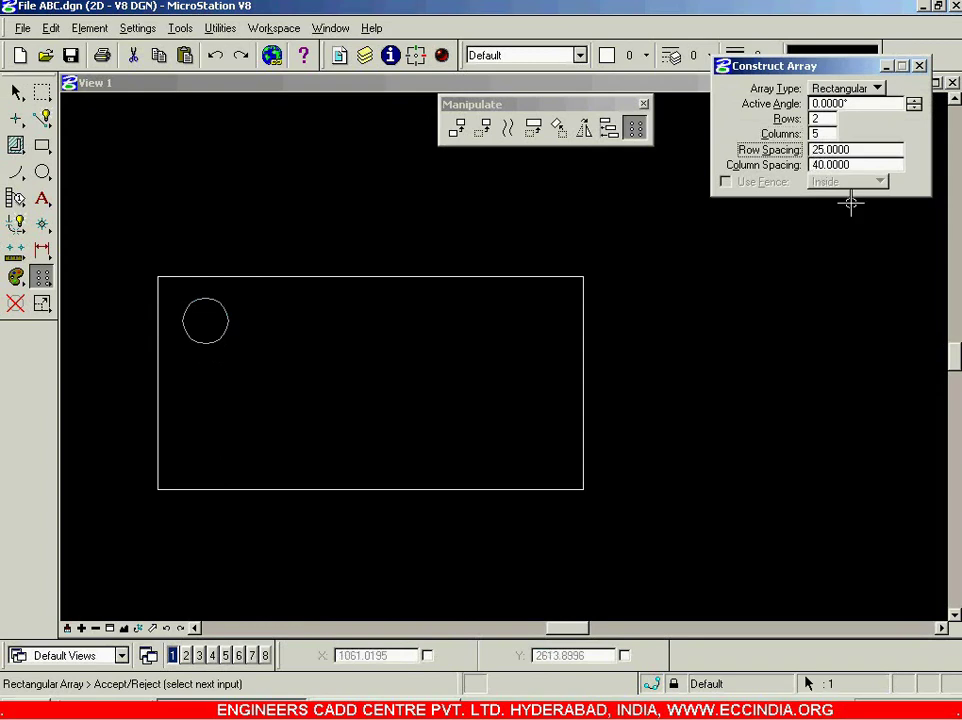
pyautogui.write('-')
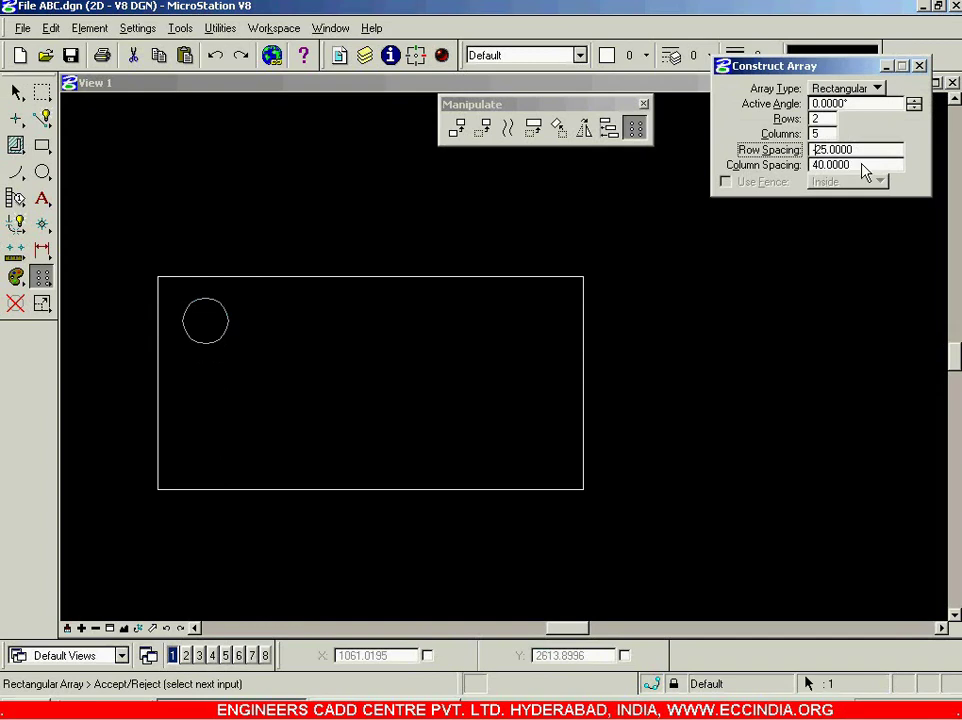
pyautogui.click(862, 166)
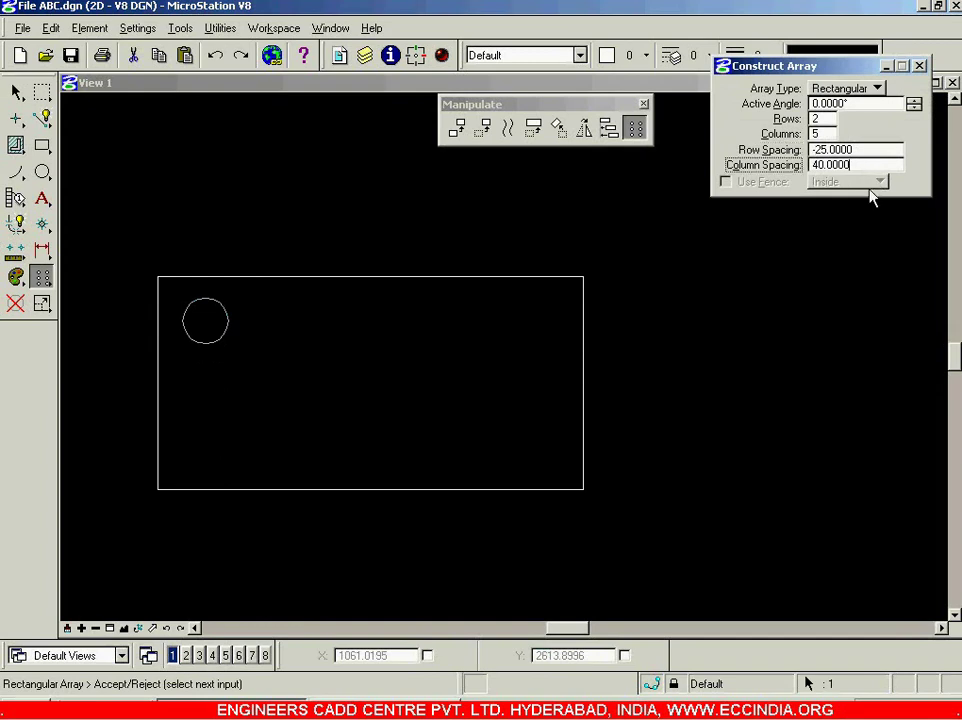
pyautogui.click(700, 380)
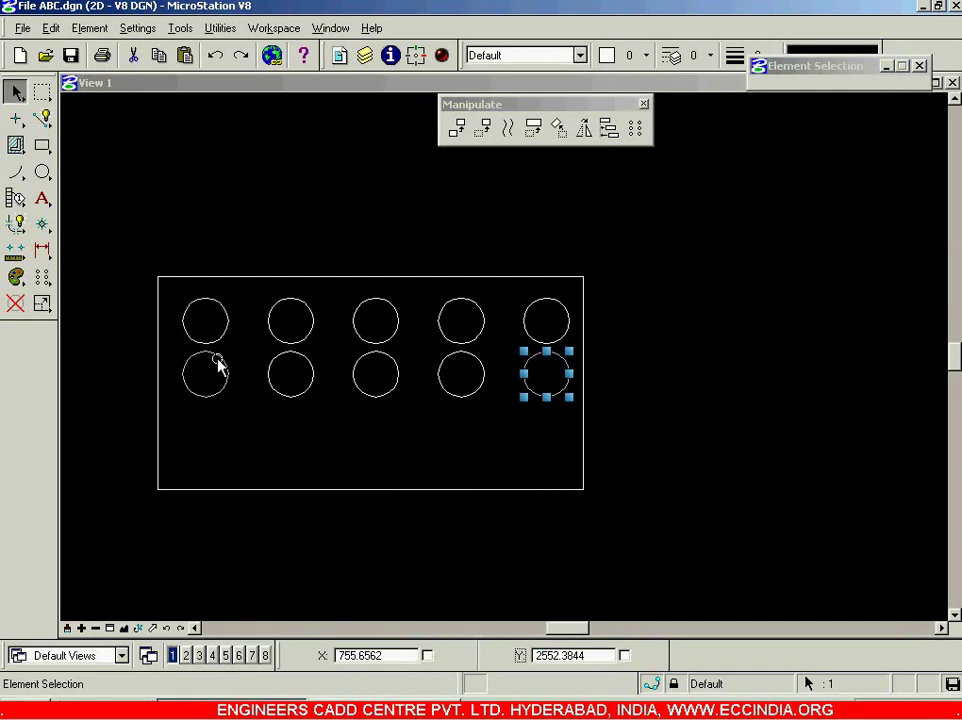
pyautogui.click(400, 422)
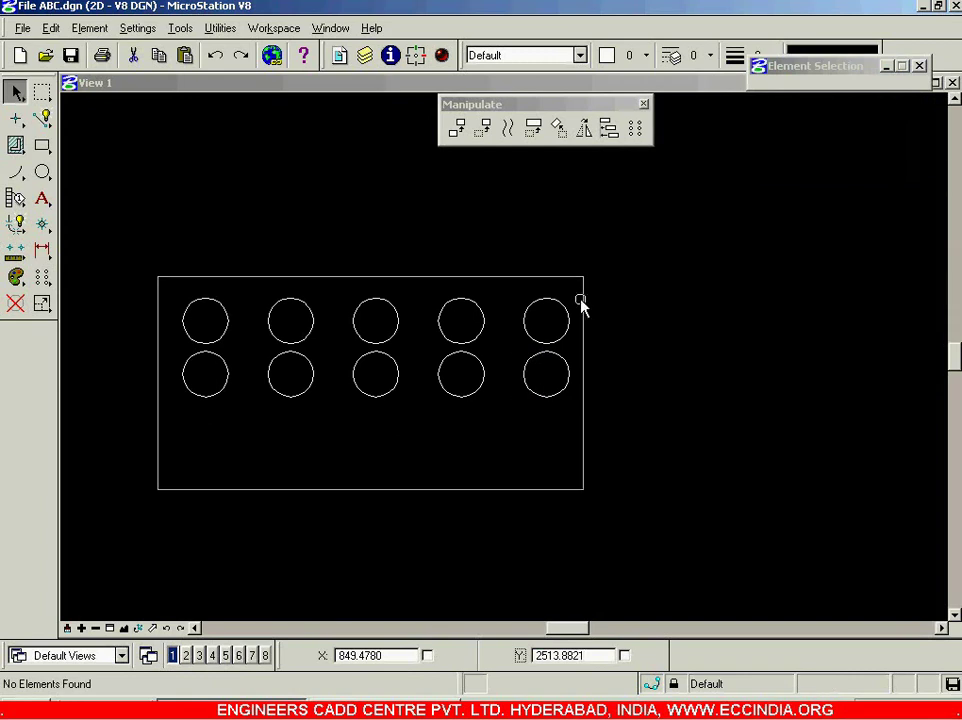
# - Undo the two-row circle array, keeping the original circle in the rectangle's upper-left corner
pyautogui.hotkey('ctrl', 'z')
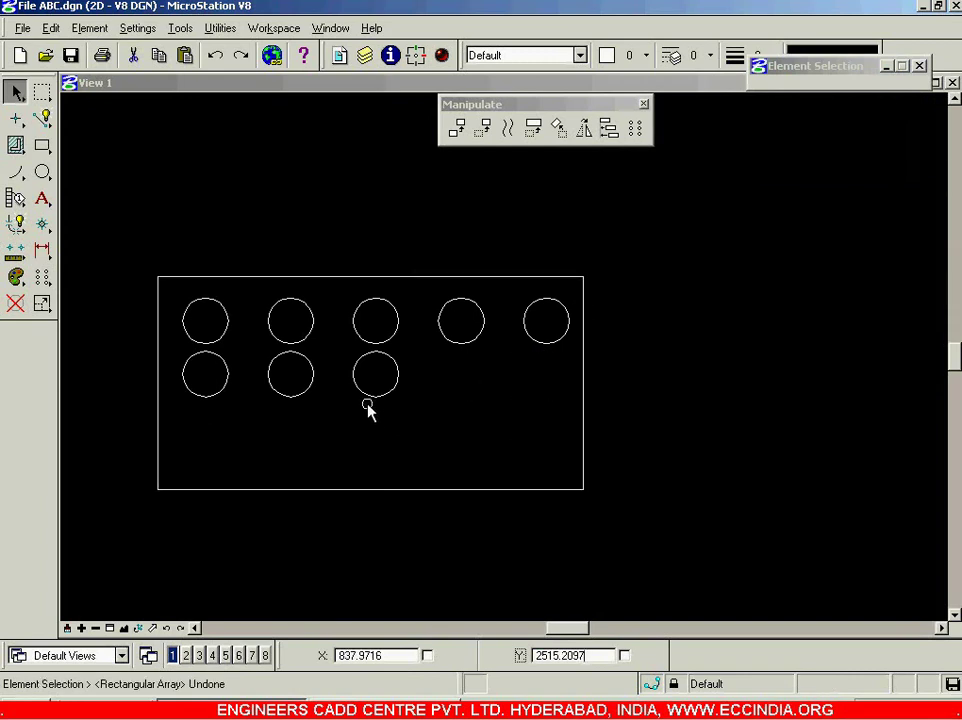
pyautogui.hotkey('ctrl', 'z')
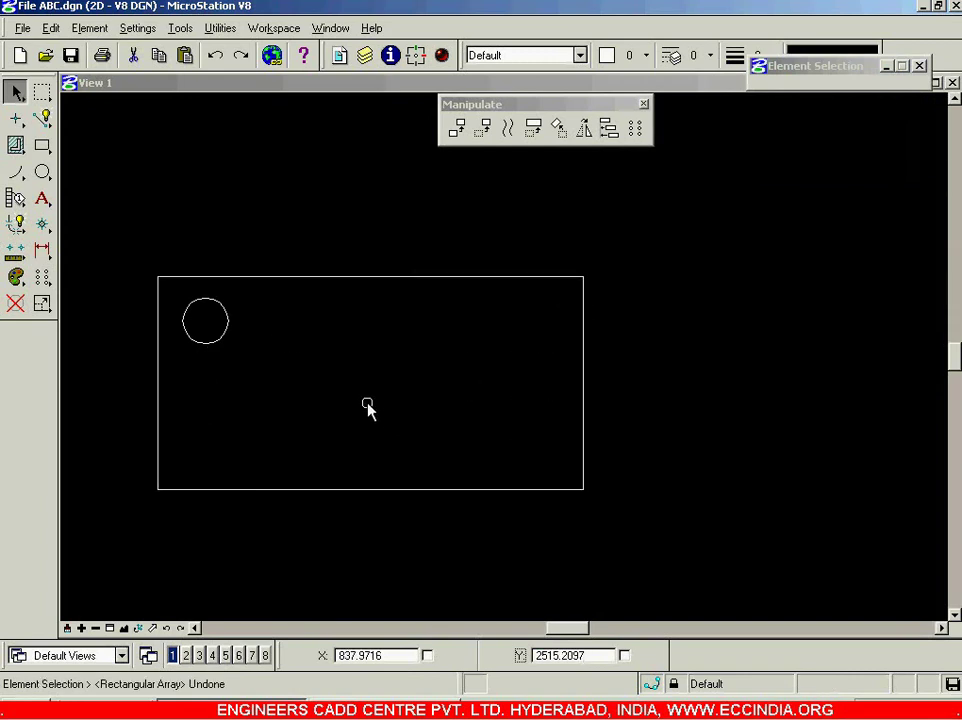
pyautogui.hotkey('ctrl', 'r')
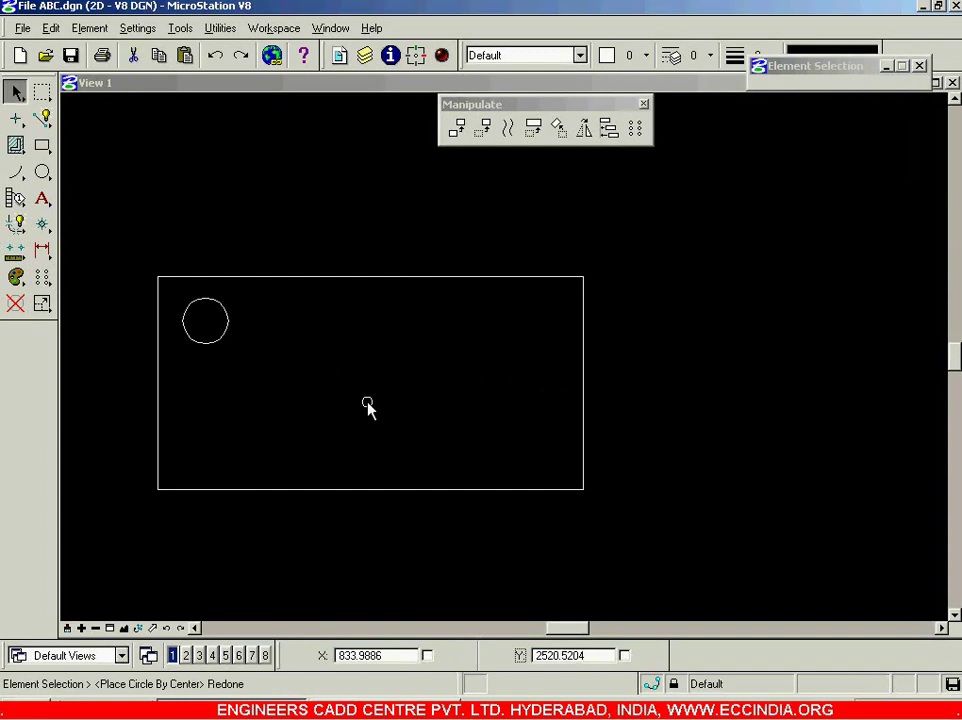
# - Construct a rectangular array of the circle with 3 rows, 5 columns, row spacing -25 and column spacing 40
pyautogui.click(228, 320)
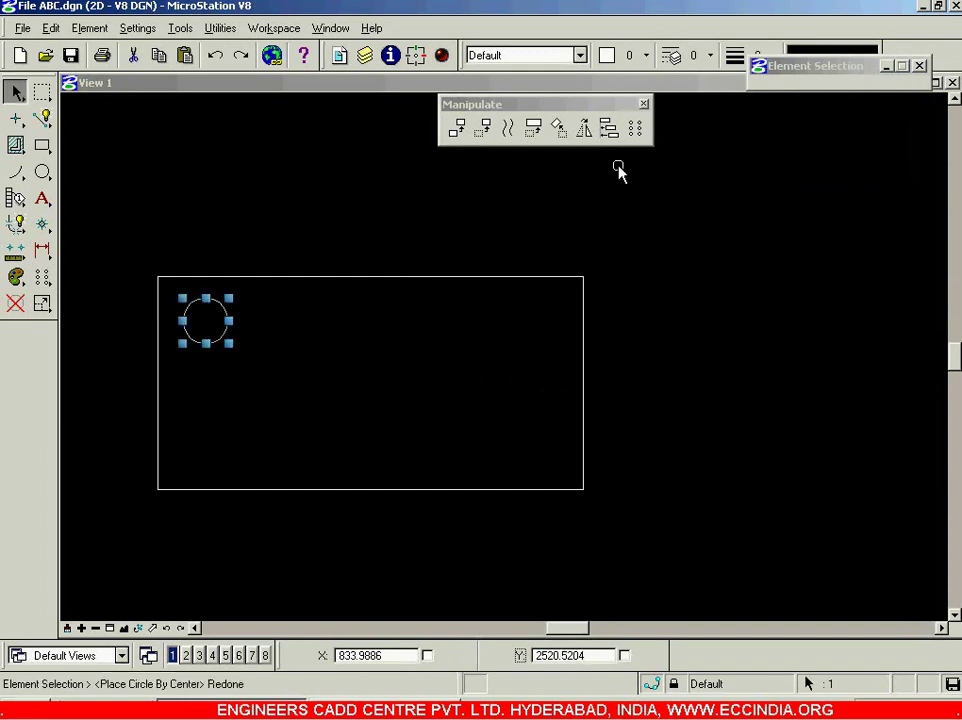
pyautogui.click(636, 128)
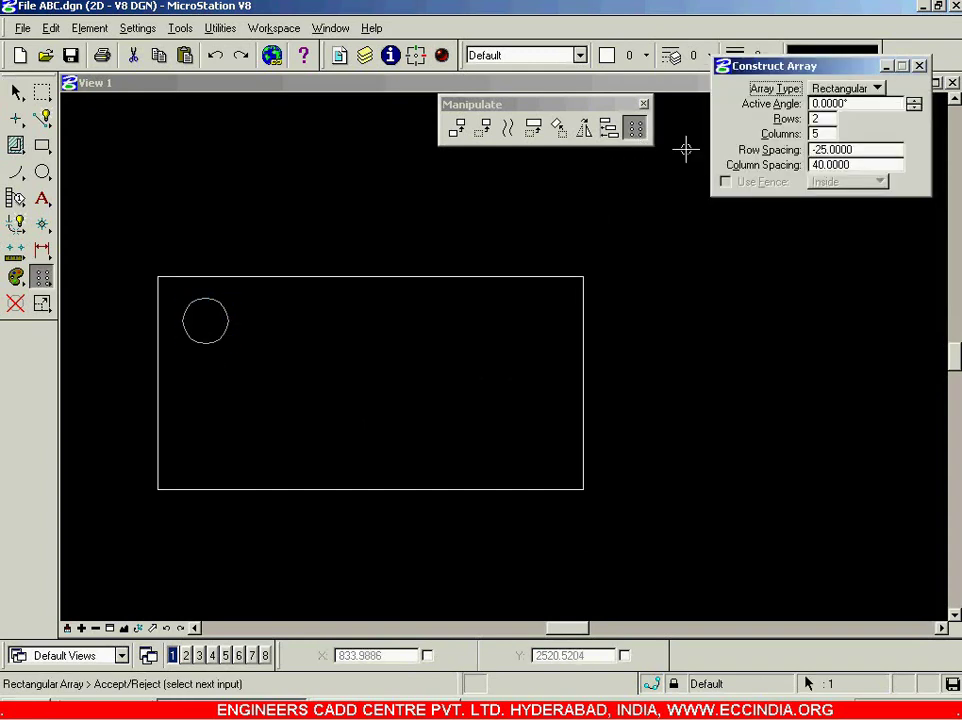
pyautogui.doubleClick(828, 119)
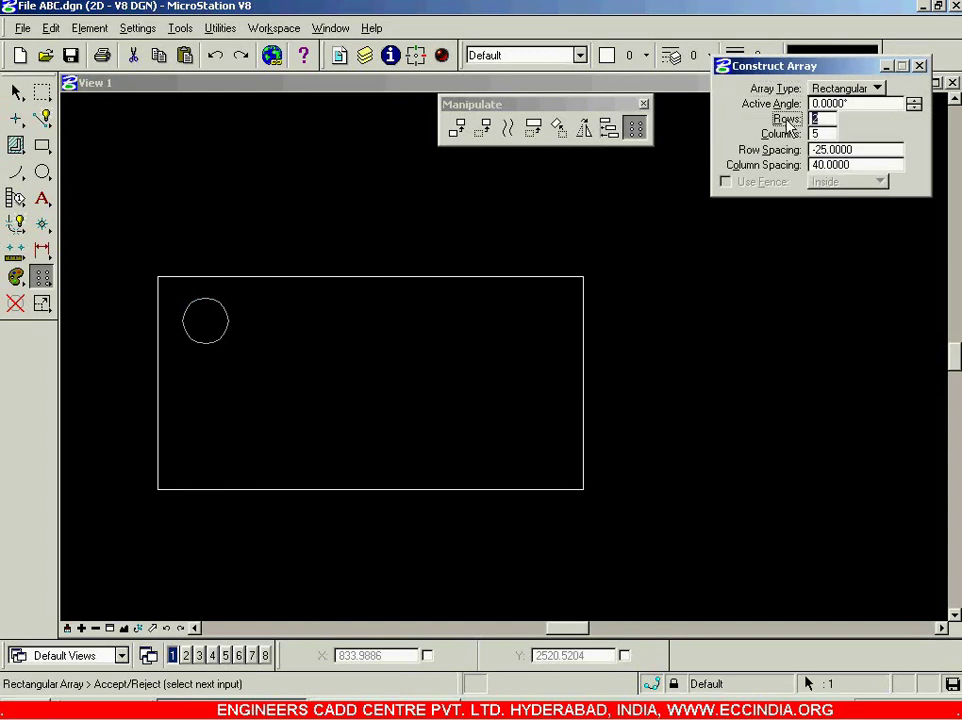
pyautogui.click(868, 152)
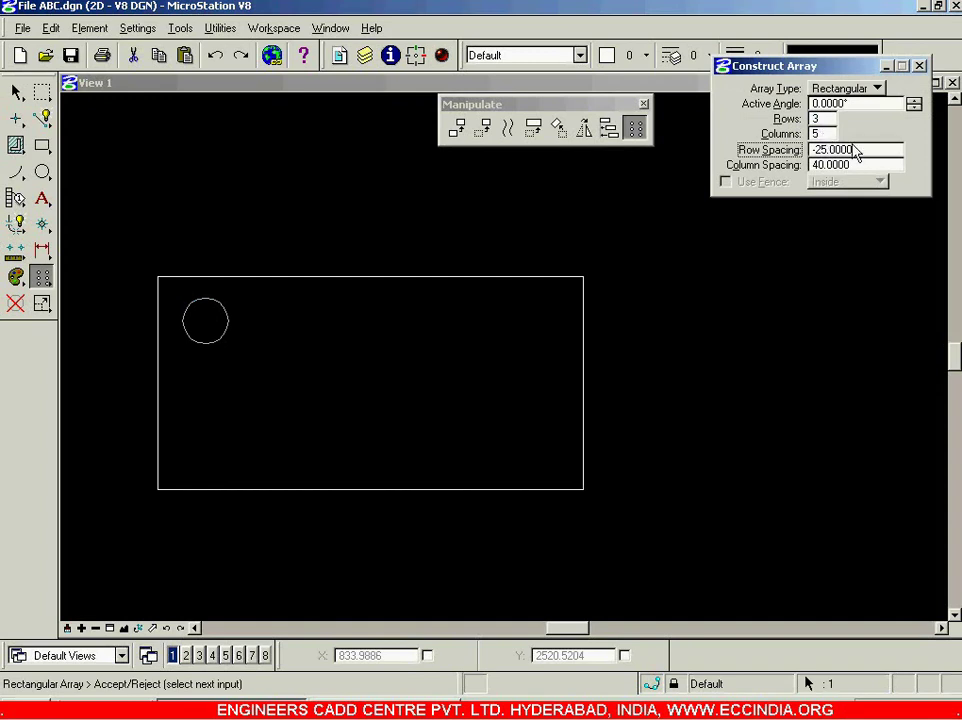
pyautogui.click(881, 170)
pyautogui.press('Tab')
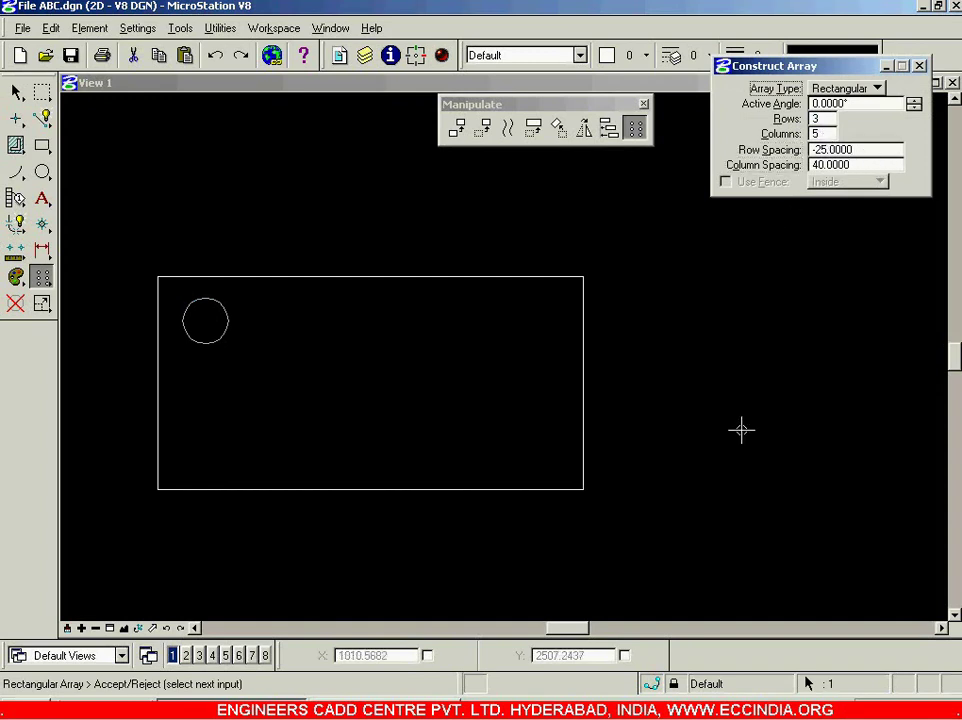
pyautogui.click(743, 430)
pyautogui.click(577, 559)
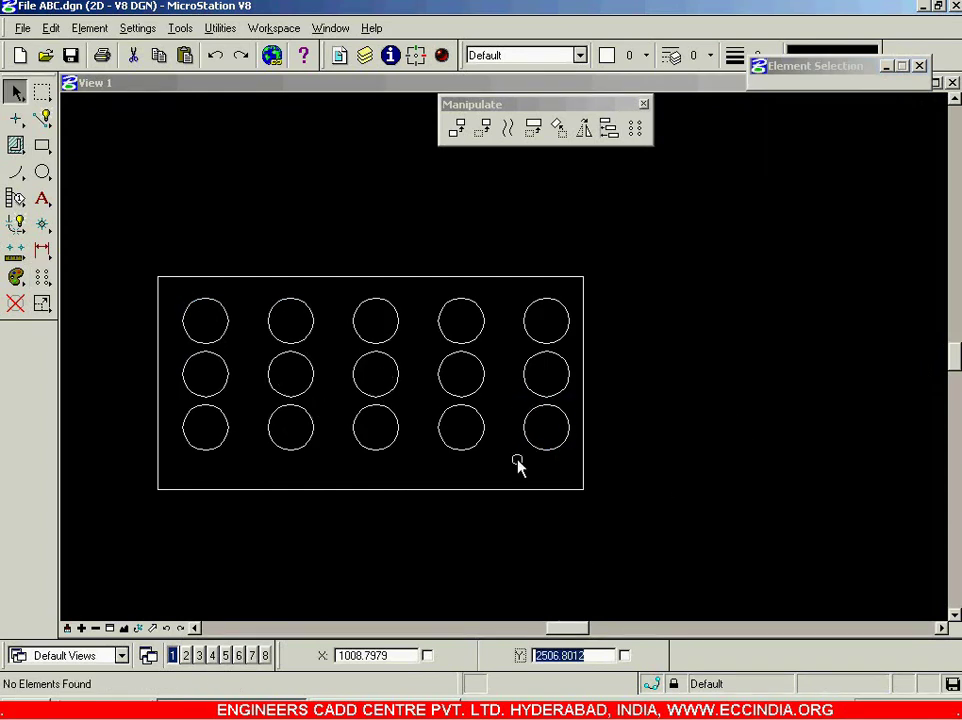
# - Draw a circle about 198 in diameter by its centre in an empty area away from the arrayed rectangle
pyautogui.scroll(-2, 517, 462)
pyautogui.scroll(1, 577, 490)
pyautogui.scroll(1, 577, 490)
pyautogui.scroll(-2, 567, 492)
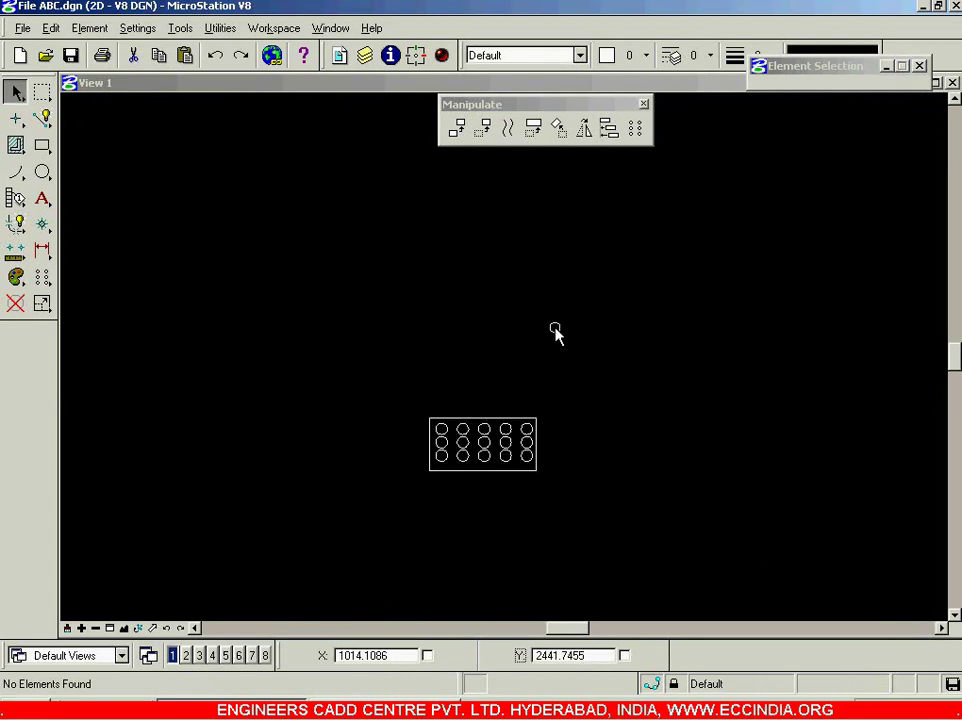
pyautogui.scroll(2, 322, 296)
pyautogui.click(42, 172)
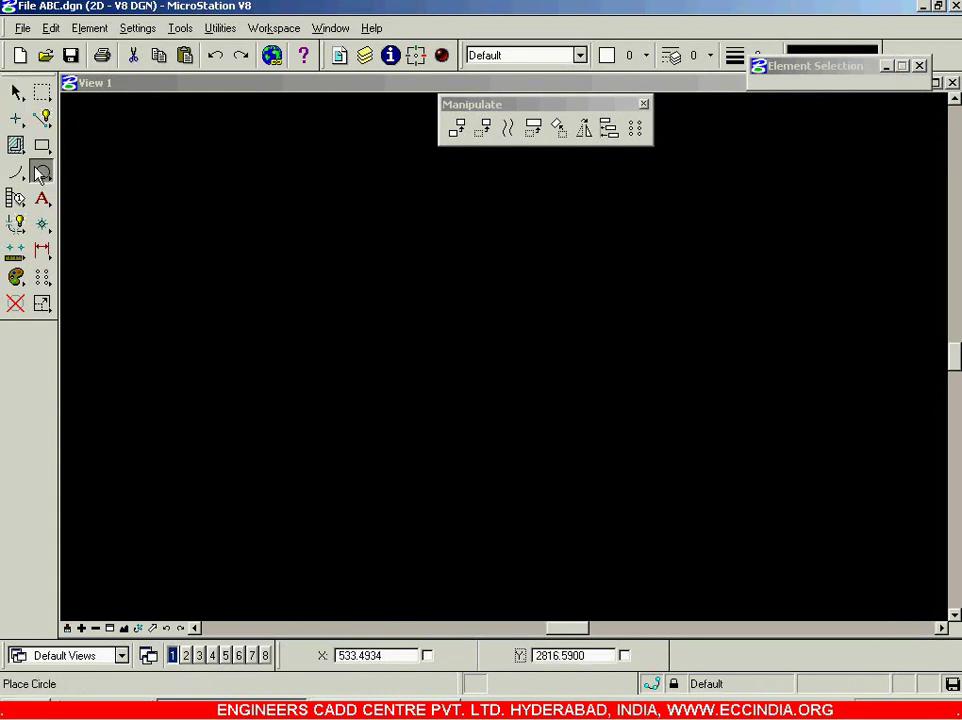
pyautogui.click(419, 357)
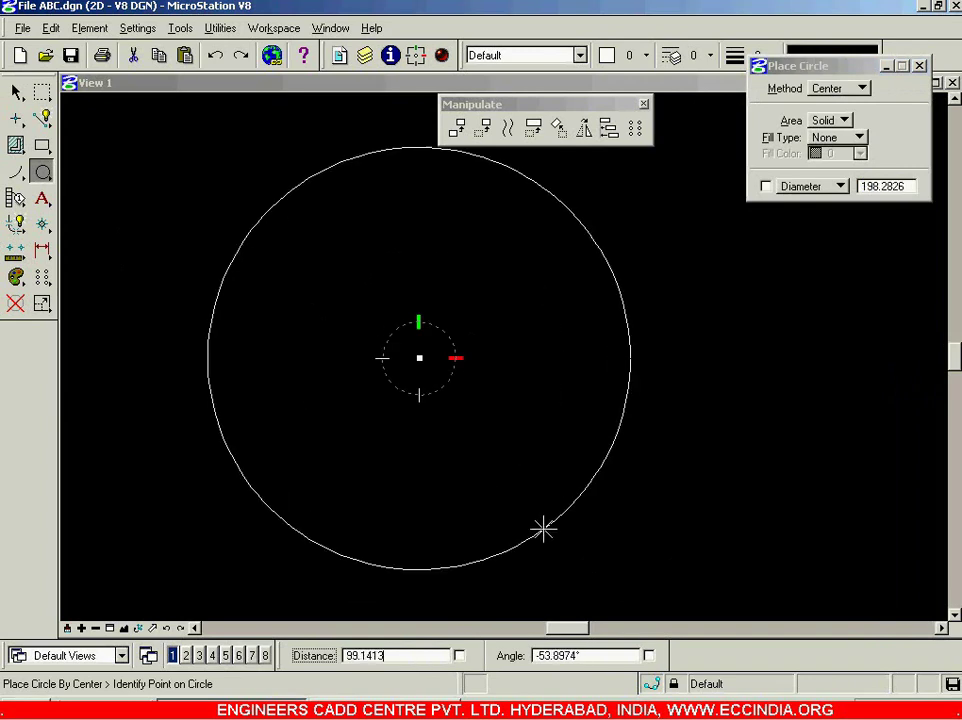
pyautogui.click(543, 529)
# - Draw a small rectangle about 42 wide across the top of the large circle, and move the Manipulate toolbox clear of it
pyautogui.click(42, 145)
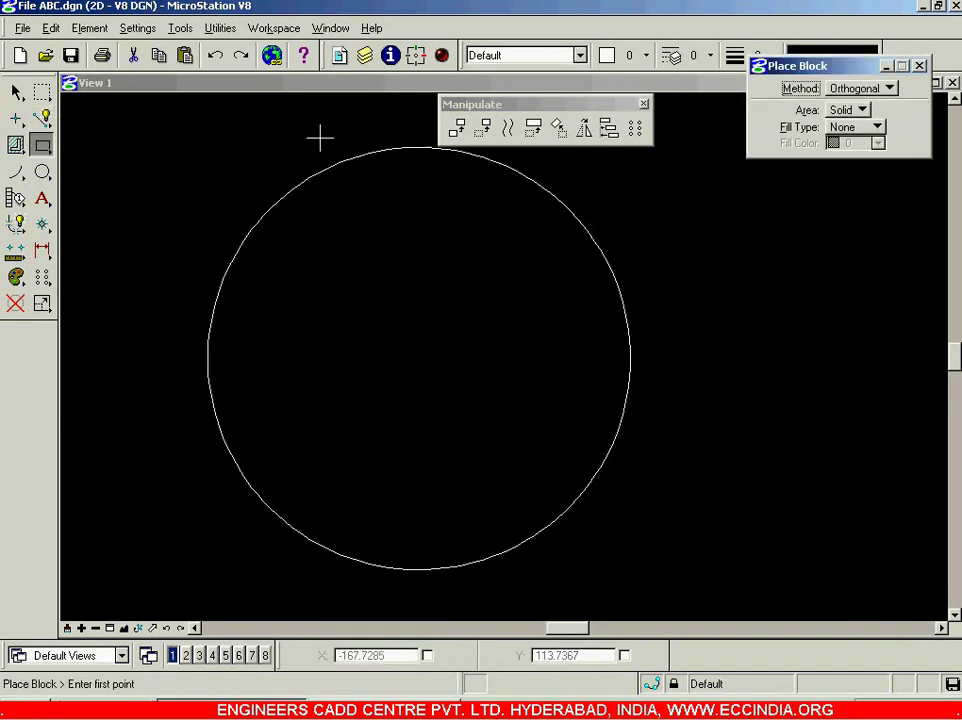
pyautogui.click(371, 128)
pyautogui.click(462, 175)
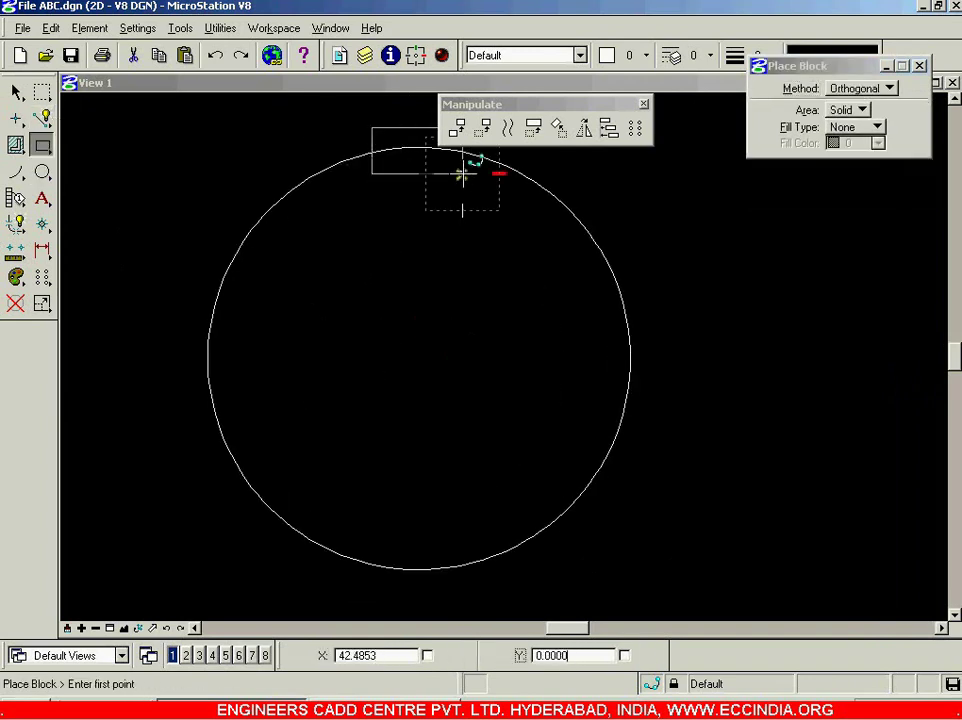
pyautogui.moveTo(603, 114); pyautogui.dragTo(826, 462)
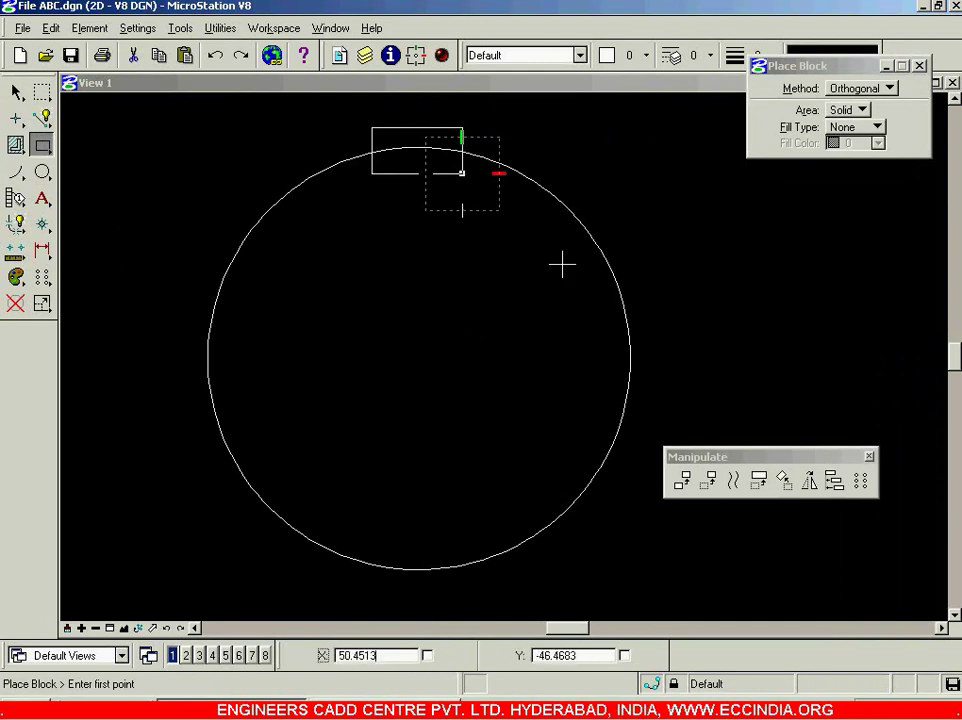
# - Select the small rectangle at the top of the circle and set Construct Array to the Polar type
pyautogui.click(16, 92)
pyautogui.click(433, 218)
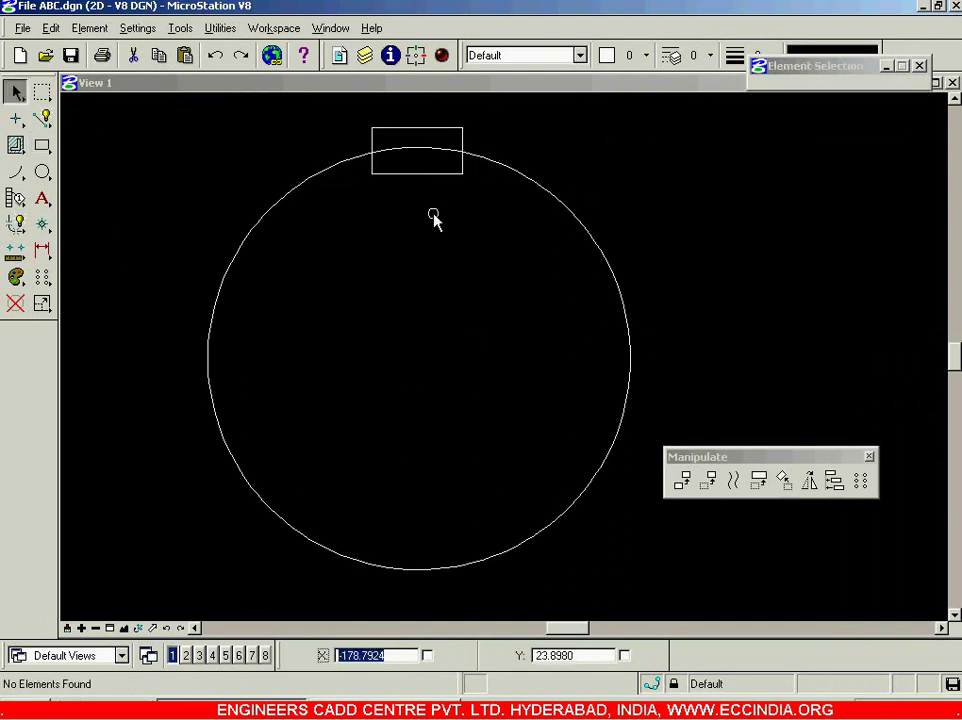
pyautogui.click(435, 175)
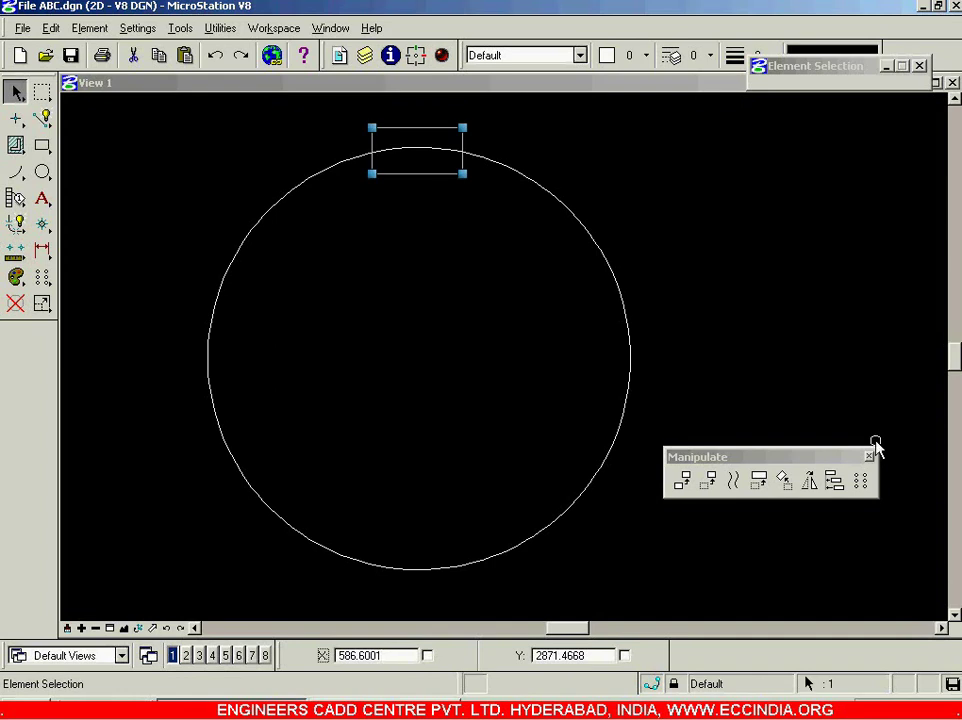
pyautogui.click(860, 484)
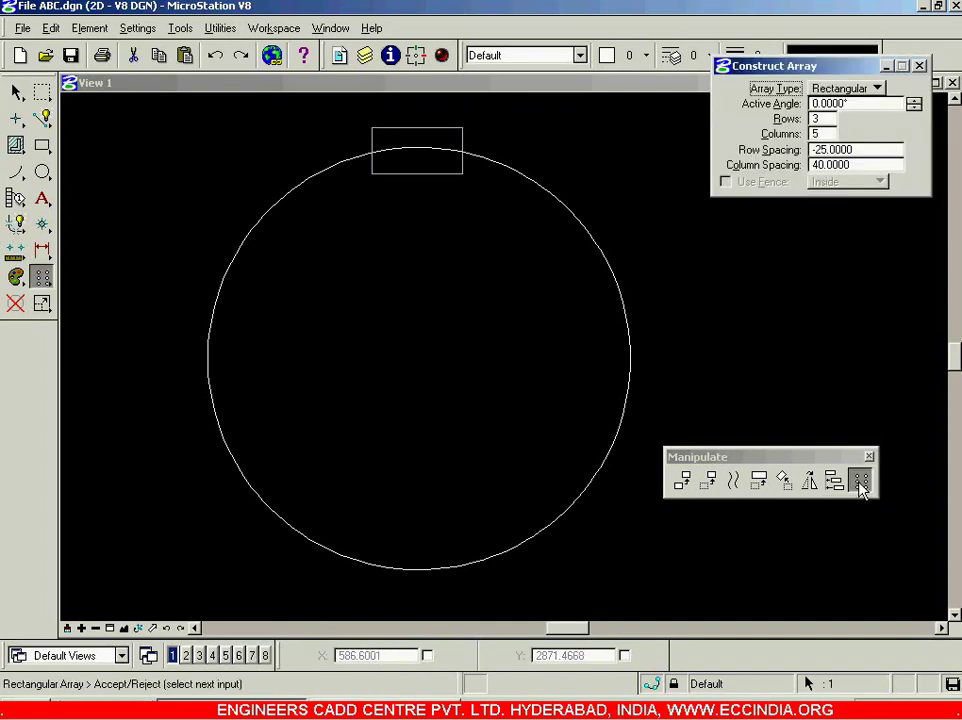
pyautogui.click(878, 89)
pyautogui.click(862, 100)
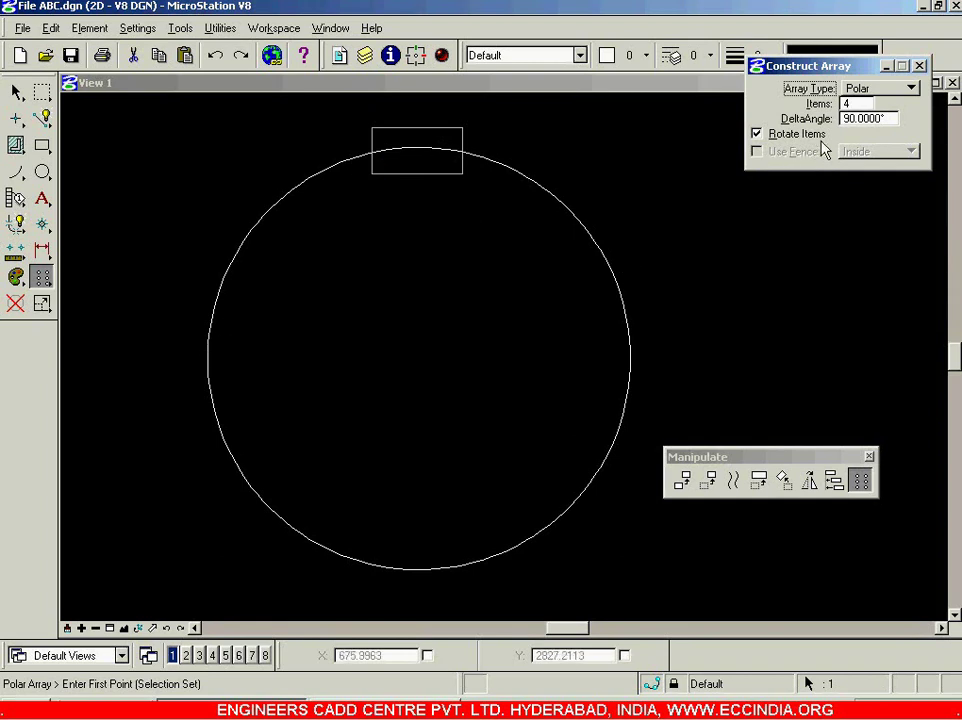
# - Set the delta angle to 45° and construct a 4-item polar array of the small rectangle about a point outside the circle
pyautogui.moveTo(889, 124); pyautogui.dragTo(806, 124)
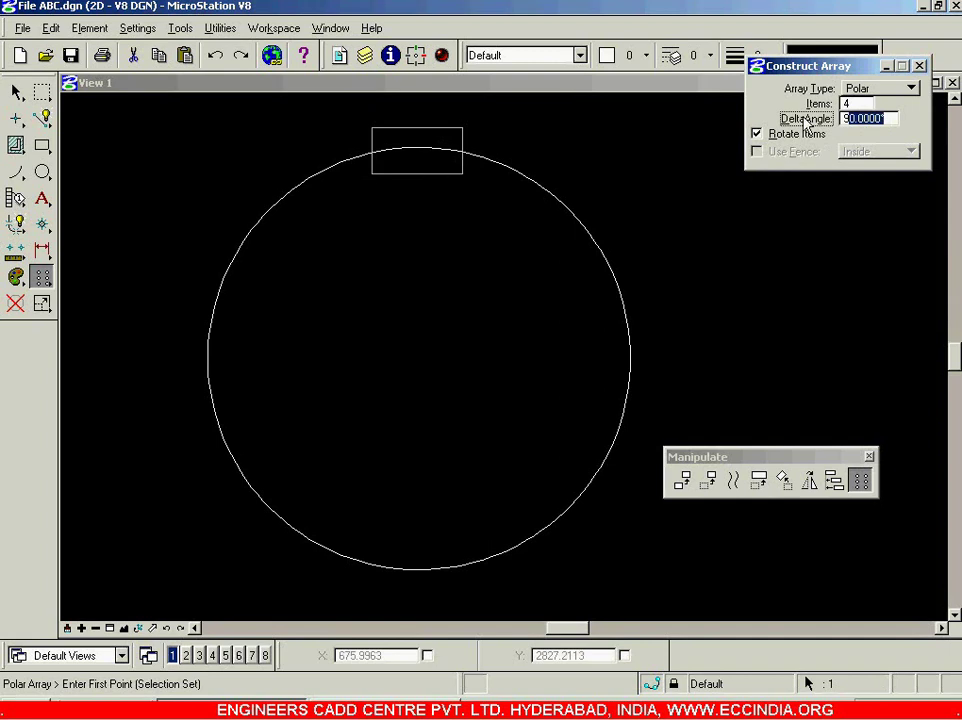
pyautogui.moveTo(895, 124); pyautogui.dragTo(820, 122)
pyautogui.write('45')
pyautogui.press('Tab')
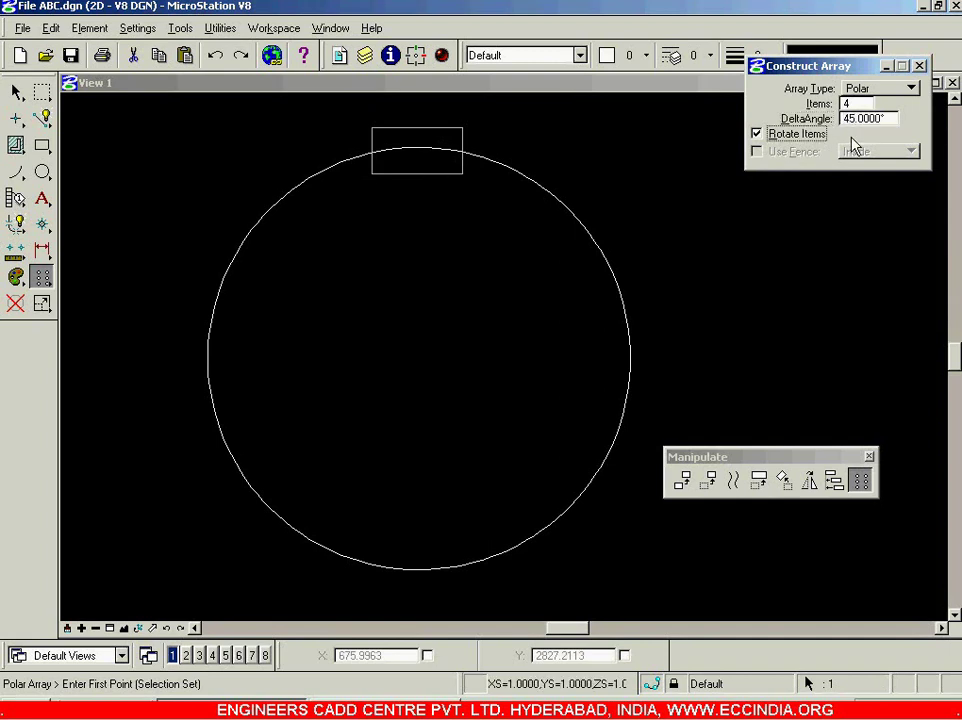
pyautogui.click(681, 338)
pyautogui.click(681, 338)
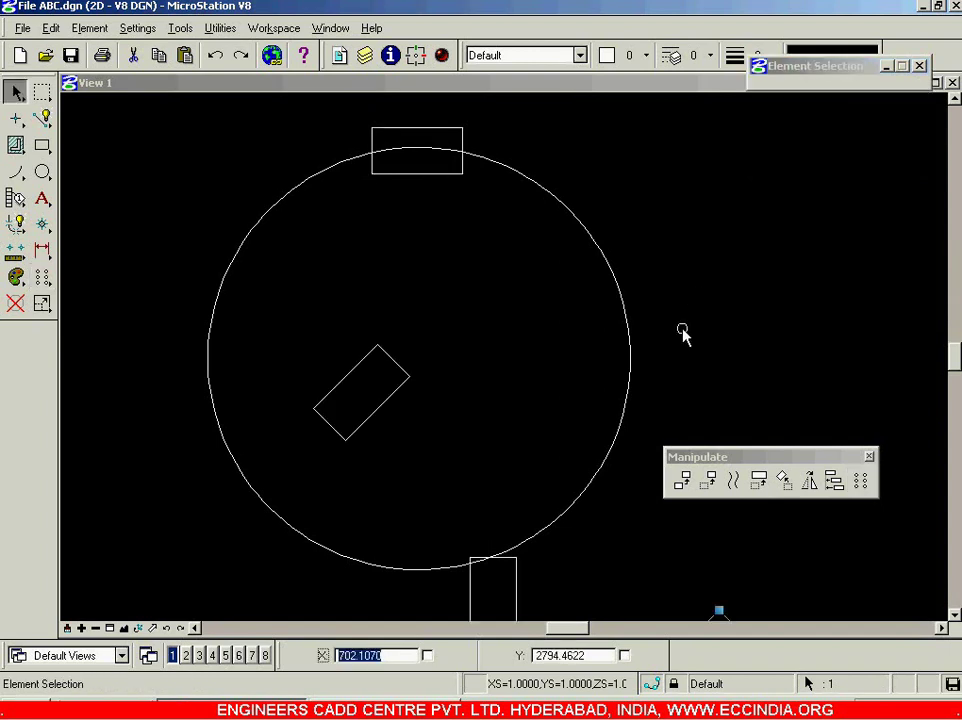
# - Move the Manipulate toolbox below the circle and undo the polar array, keeping the original small rectangle
pyautogui.scroll(-3, 674, 313)
pyautogui.scroll(-2, 674, 313)
pyautogui.moveTo(766, 459); pyautogui.dragTo(528, 546)
pyautogui.scroll(3, 657, 402)
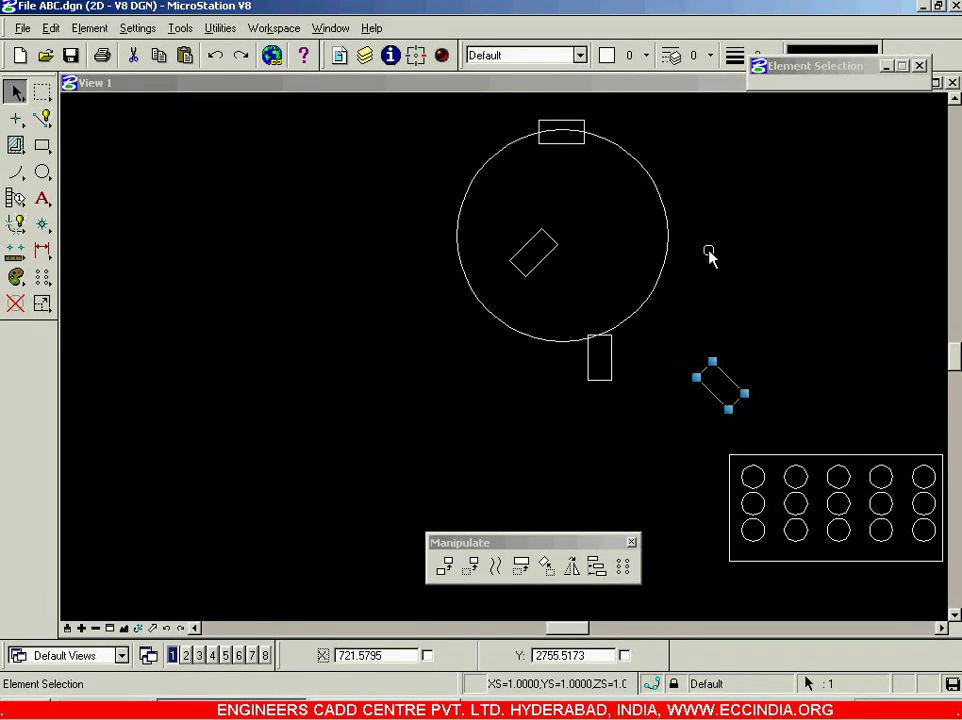
pyautogui.hotkey('ctrl', 'z')
pyautogui.hotkey('ctrl', 'z')
pyautogui.hotkey('ctrl', 'z')
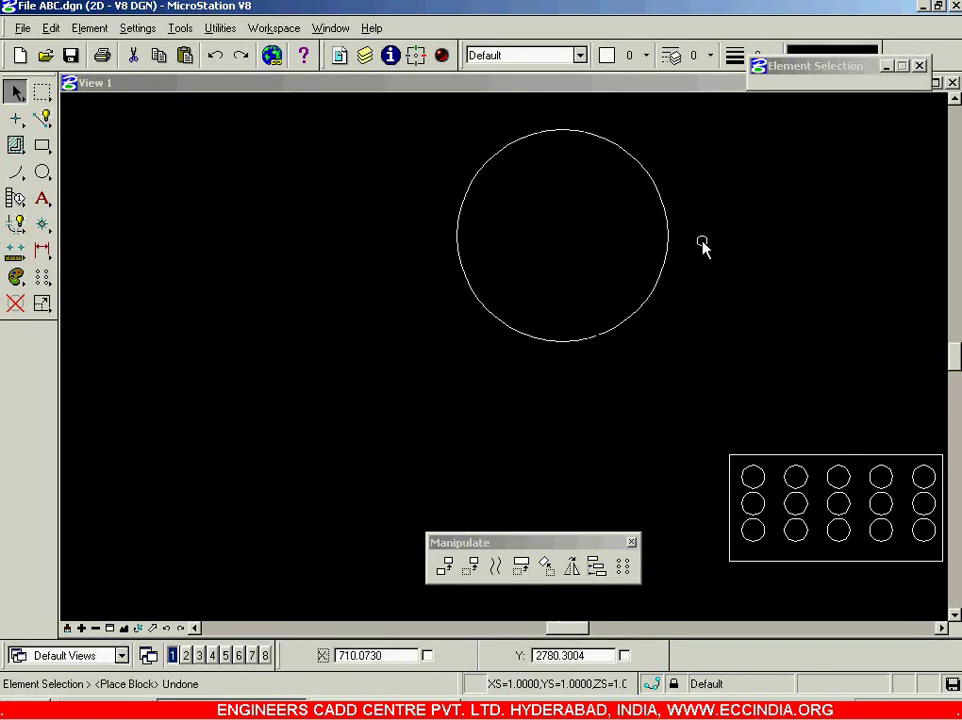
pyautogui.hotkey('ctrl', 'r')
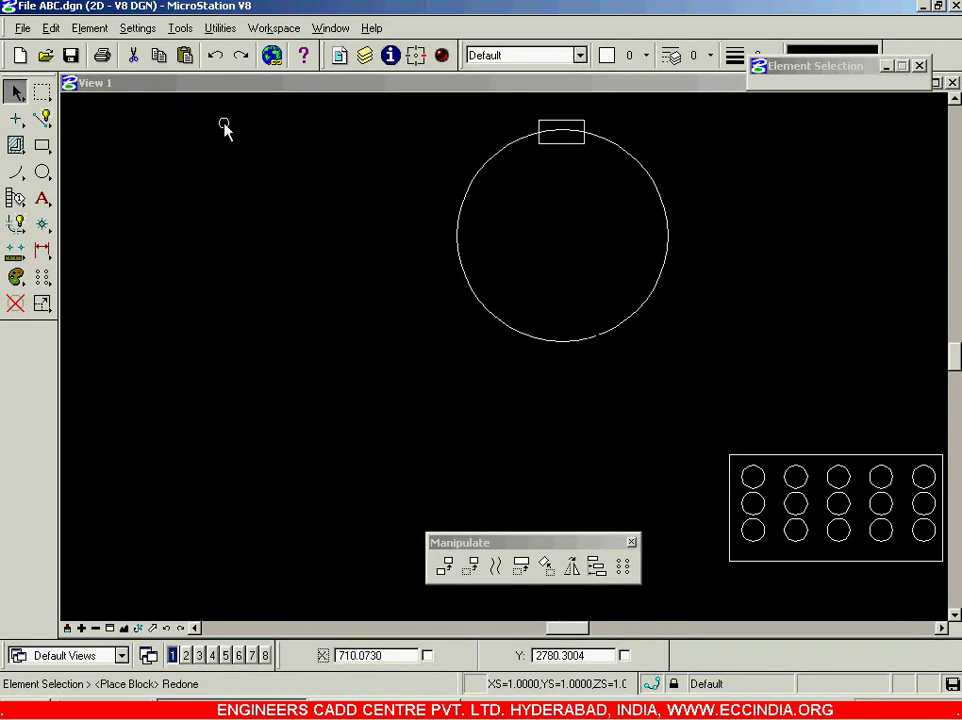
# - Delete the grid of circles and its enclosing rectangle, keeping only the large circle and the small rectangle
pyautogui.click(686, 402)
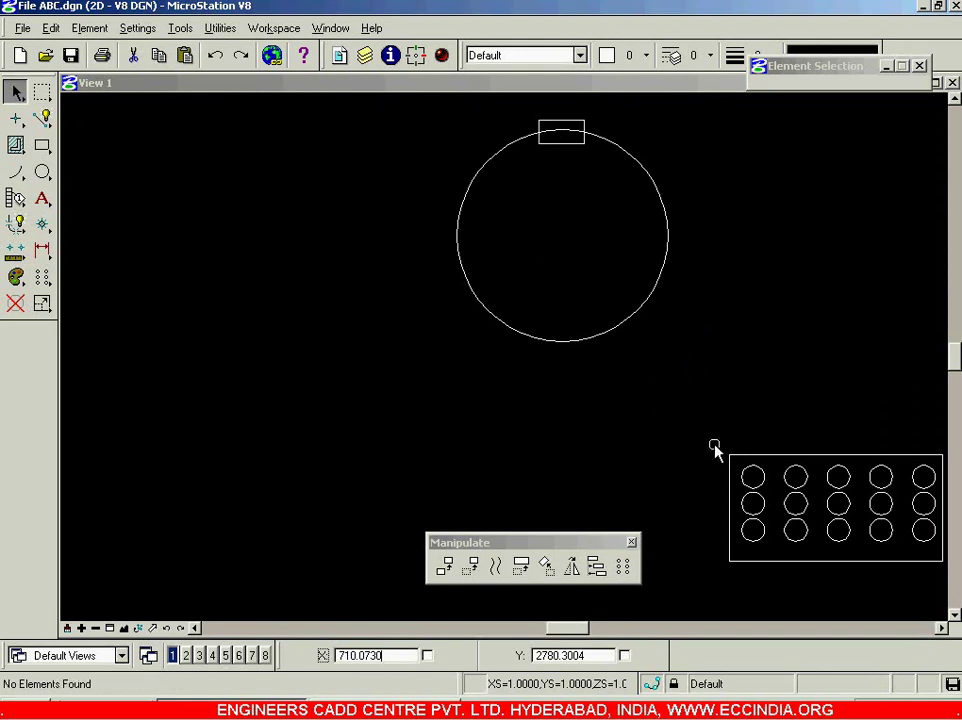
pyautogui.moveTo(952, 572); pyautogui.dragTo(932, 605)
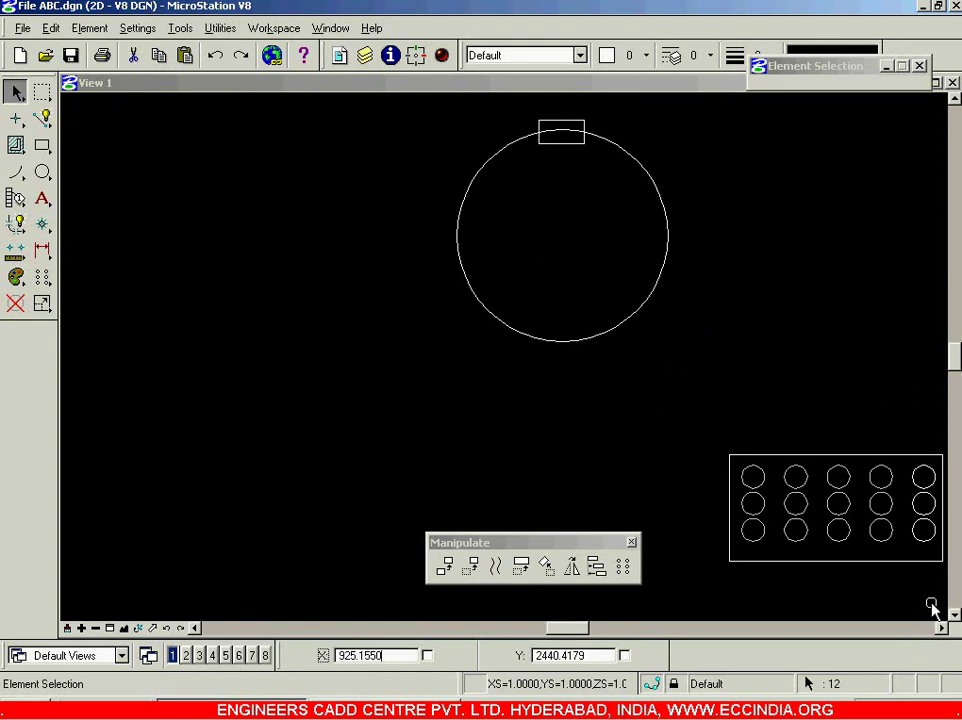
pyautogui.press('Delete')
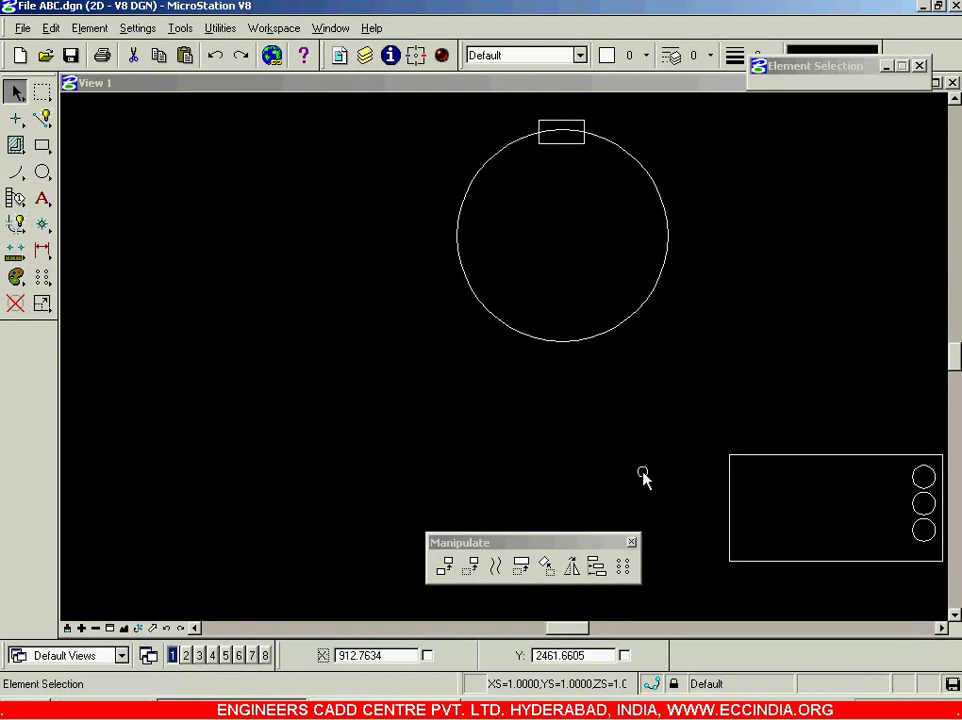
pyautogui.scroll(-2, 642, 477)
pyautogui.moveTo(825, 449); pyautogui.dragTo(672, 532)
pyautogui.press('Delete')
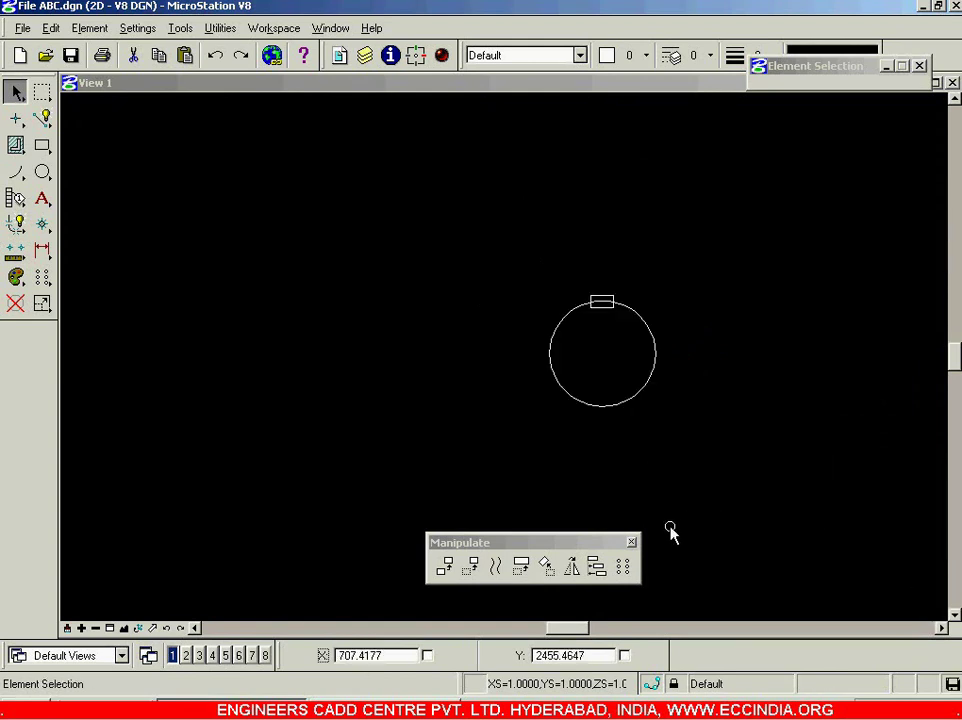
# - Construct a 4-item polar array of the small rectangle about the large circle's centre, with a 45° delta angle and Rotate Items on
pyautogui.click(123, 628)
pyautogui.click(16, 91)
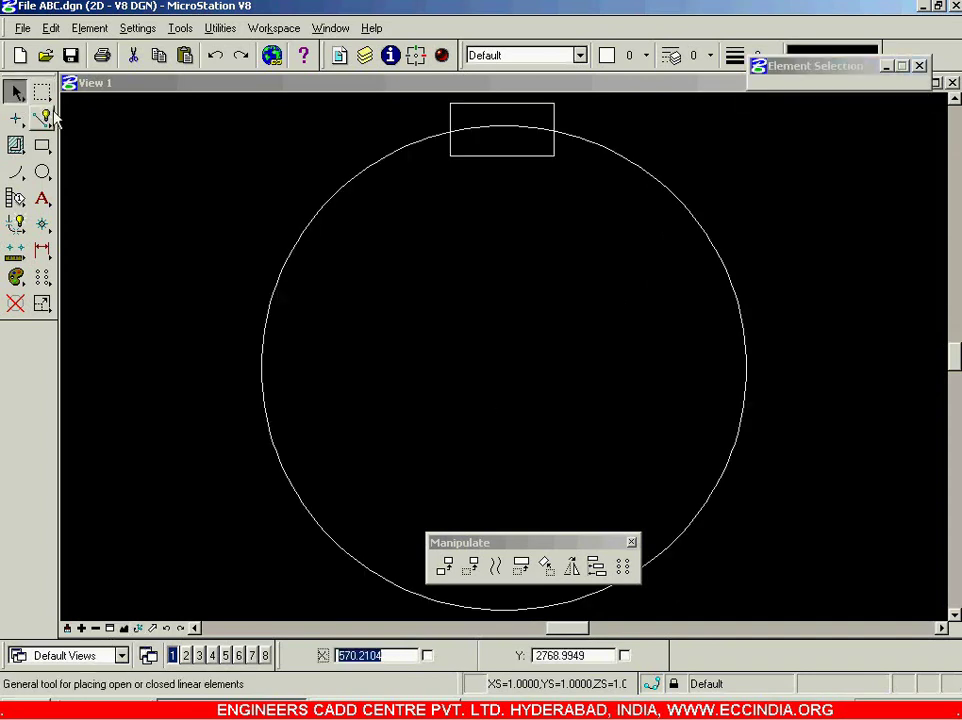
pyautogui.click(528, 158)
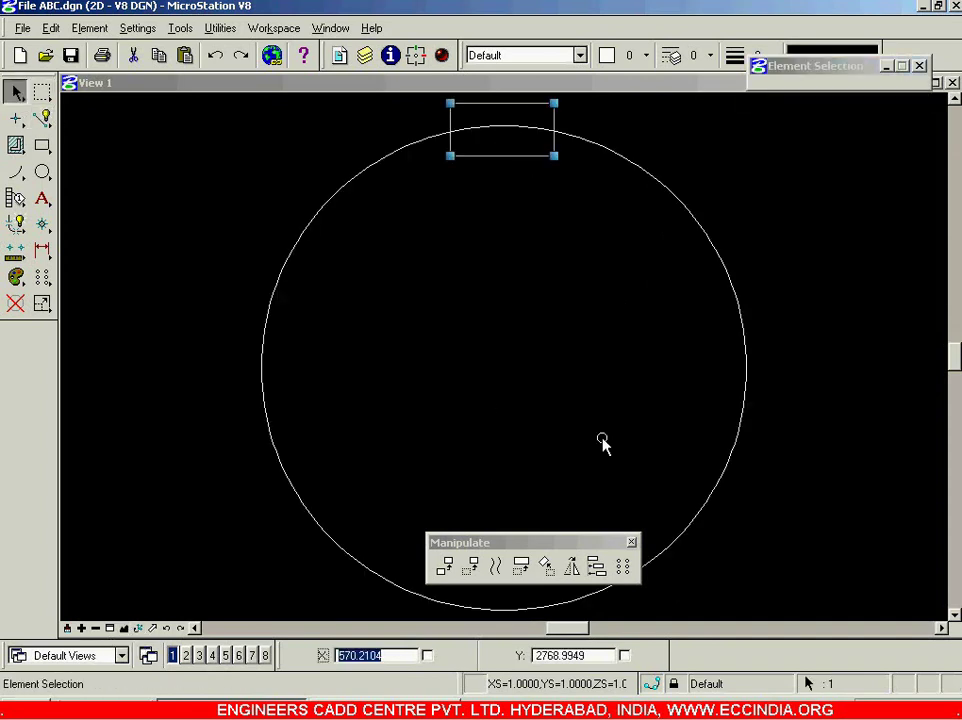
pyautogui.click(622, 566)
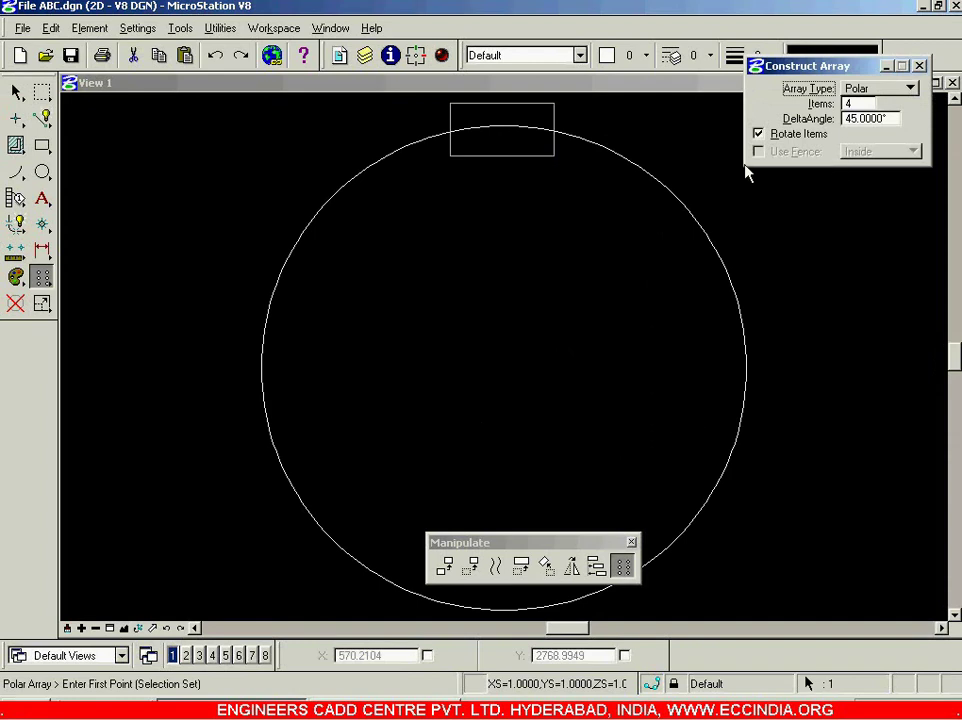
pyautogui.moveTo(553, 546); pyautogui.dragTo(189, 555)
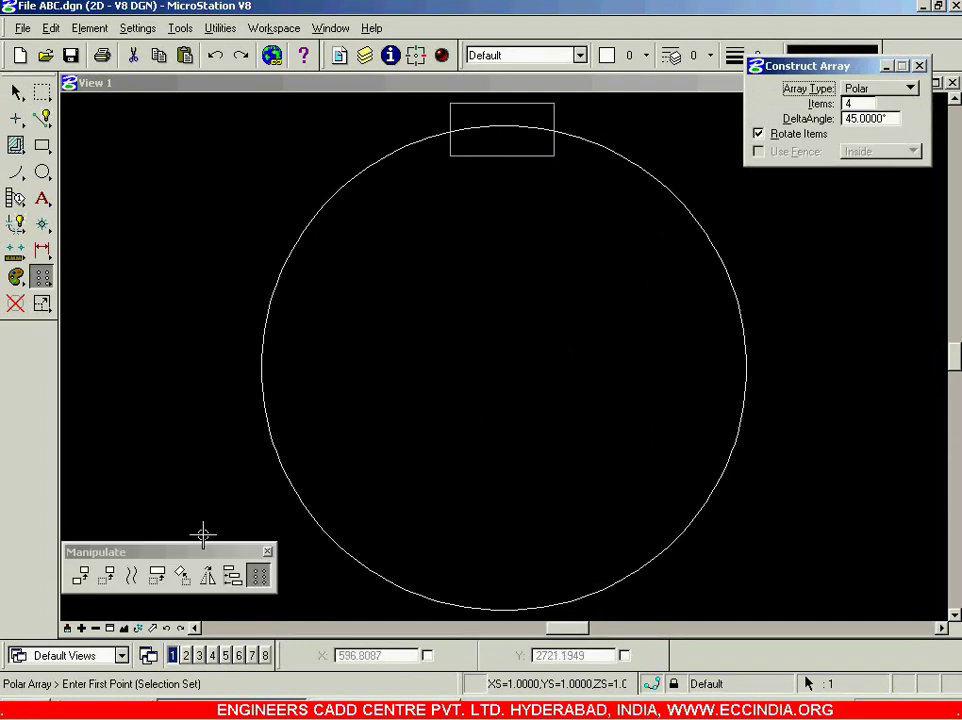
pyautogui.click(505, 126)
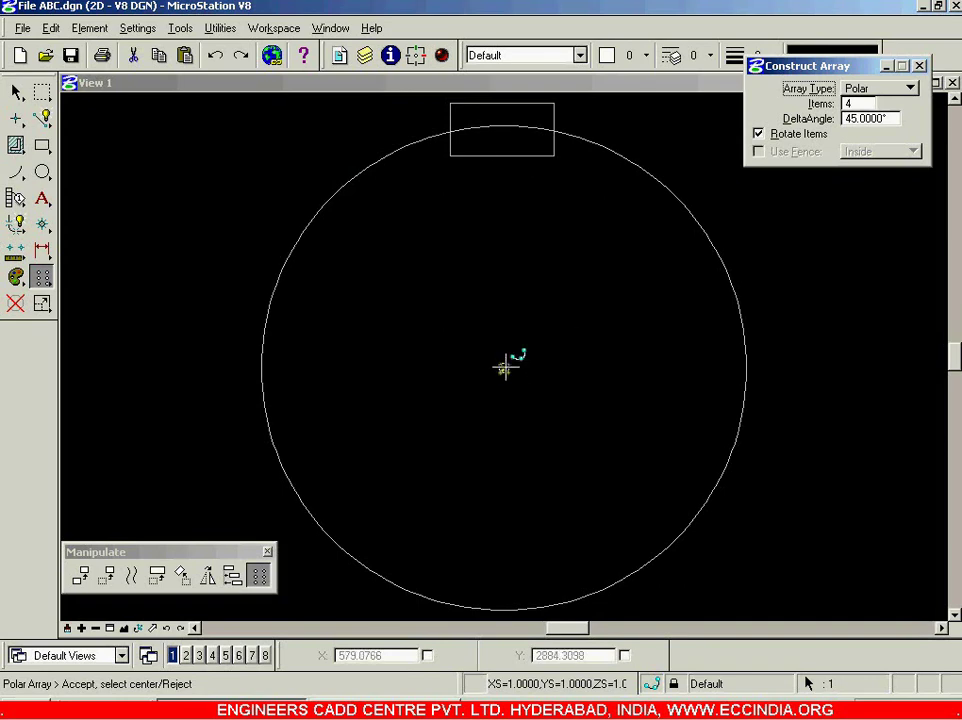
pyautogui.click(505, 368)
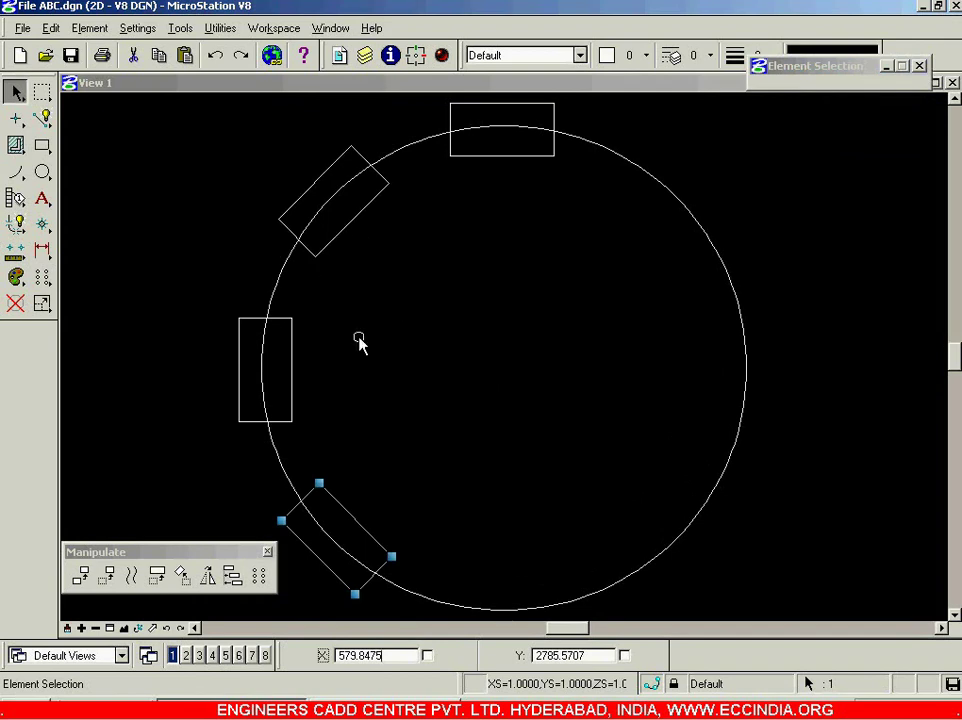
# - Deselect the last array copy and undo the 45° polar array, keeping the original small rectangle
pyautogui.click(408, 374)
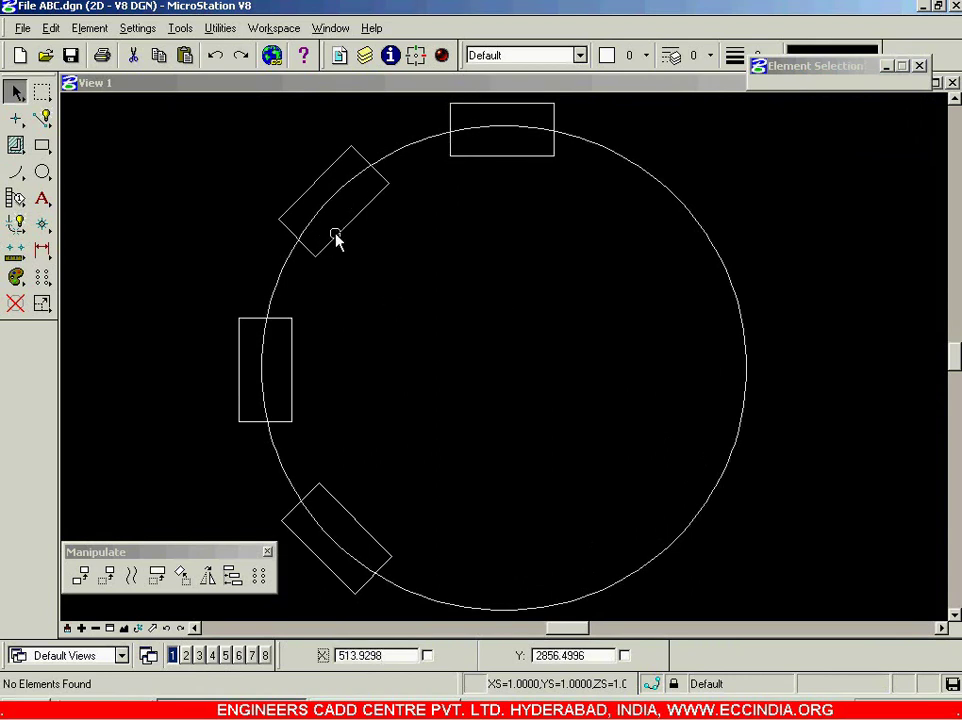
pyautogui.hotkey('ctrl', 'z')
pyautogui.hotkey('ctrl', 'z')
pyautogui.hotkey('ctrl', 'z')
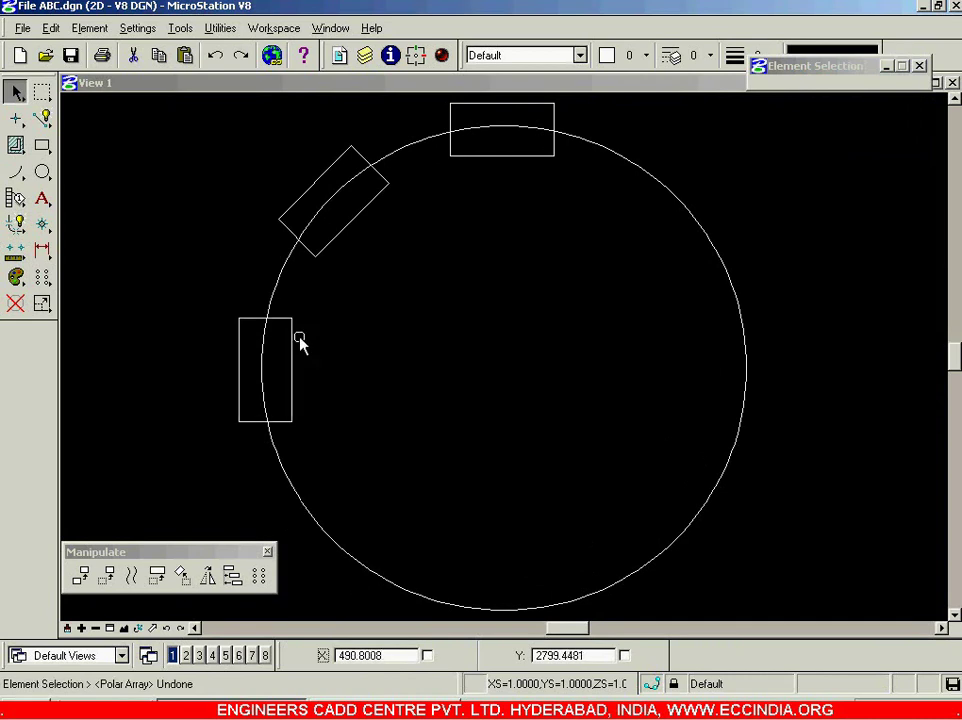
pyautogui.click(390, 311)
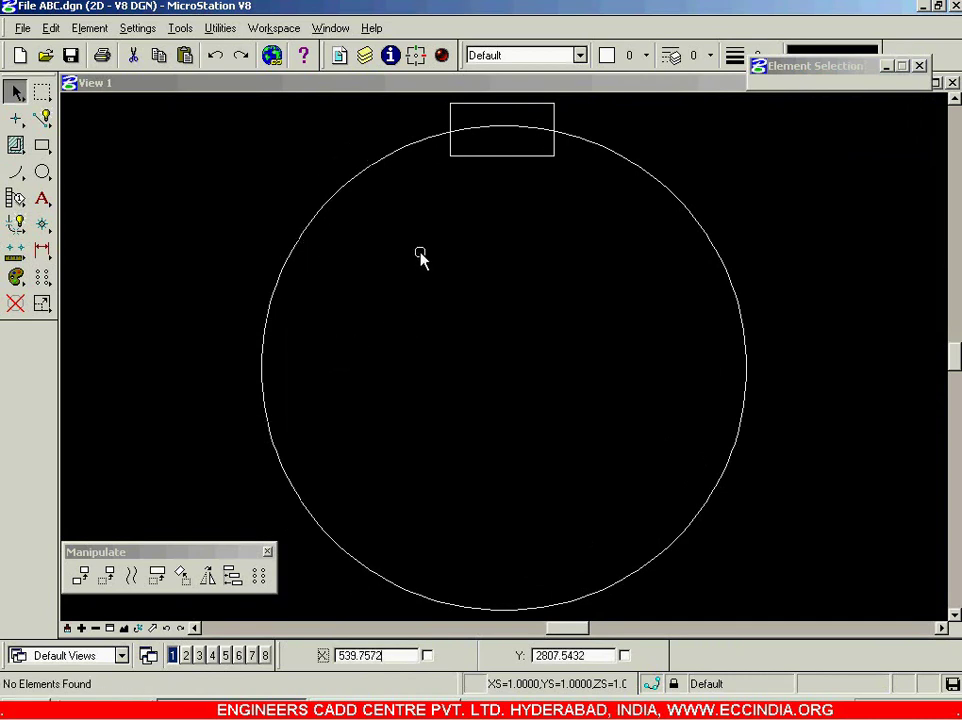
# - Set the polar Construct Array's delta angle to 90° and turn off Rotate Items
pyautogui.click(491, 155)
pyautogui.click(494, 232)
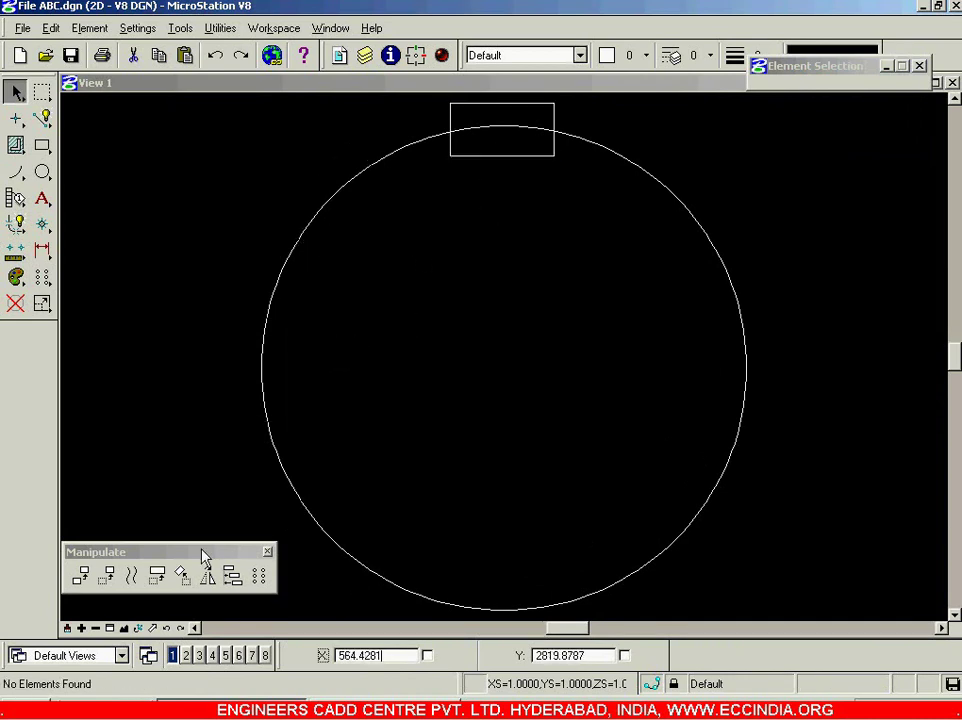
pyautogui.click(258, 578)
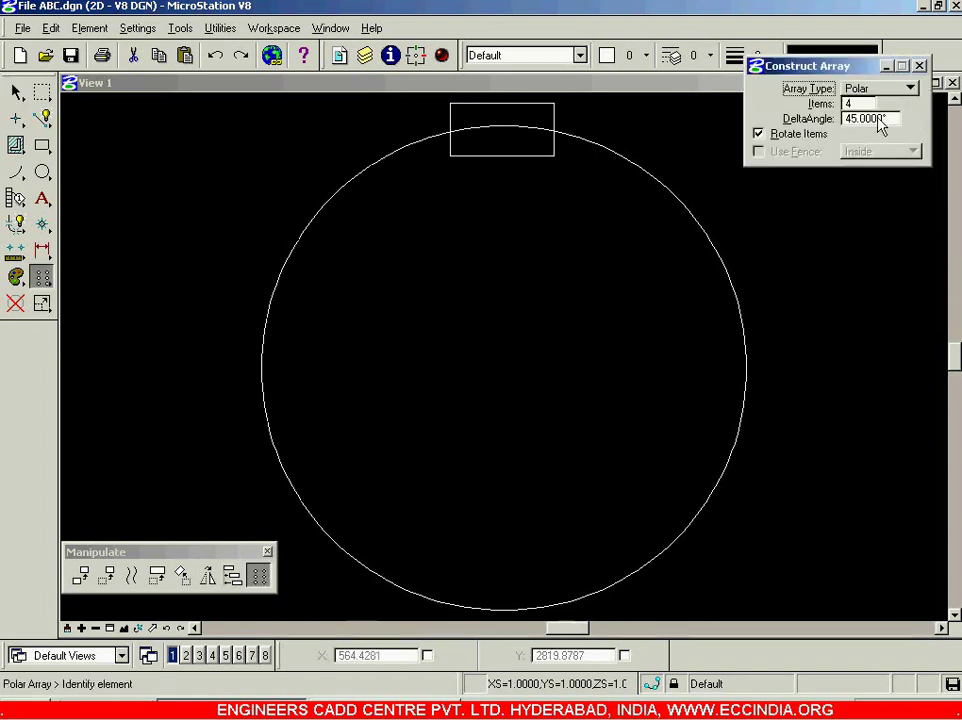
pyautogui.doubleClick(888, 118)
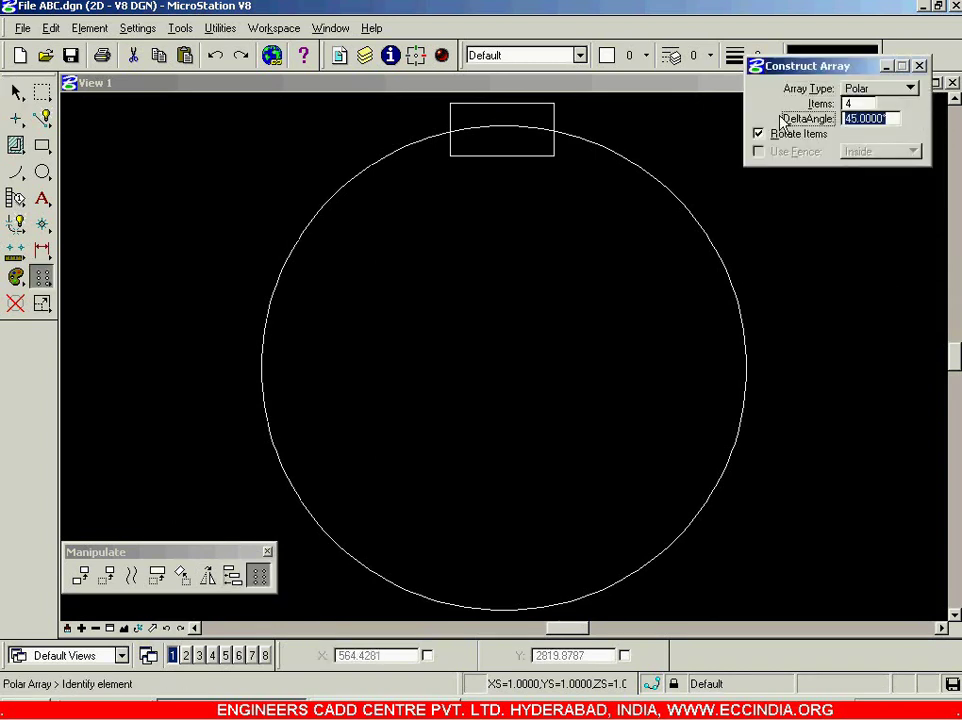
pyautogui.write('90')
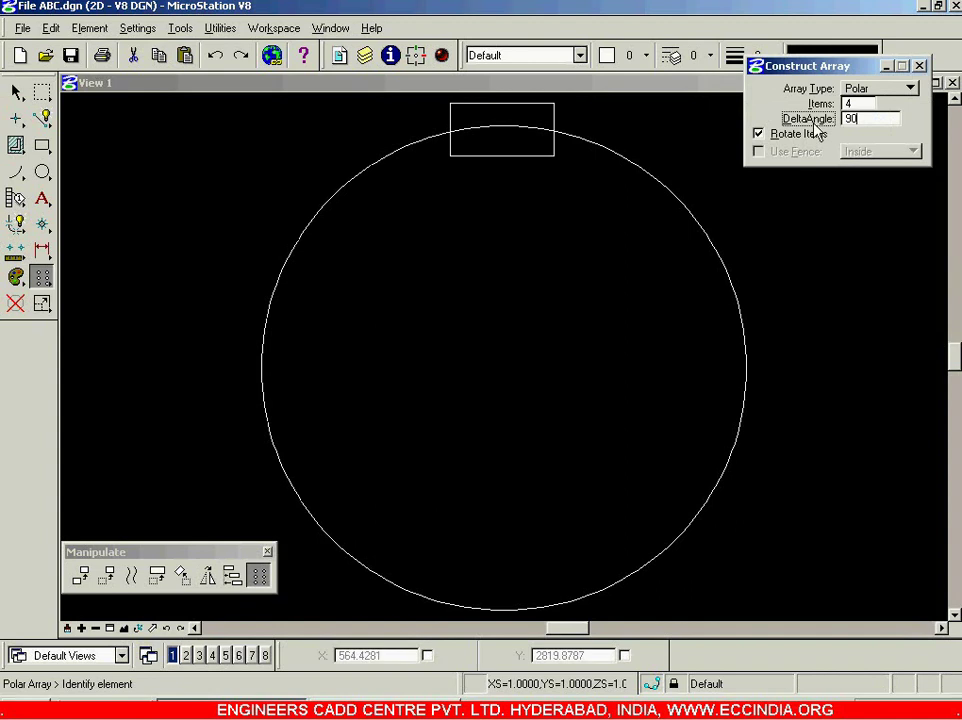
pyautogui.click(864, 103)
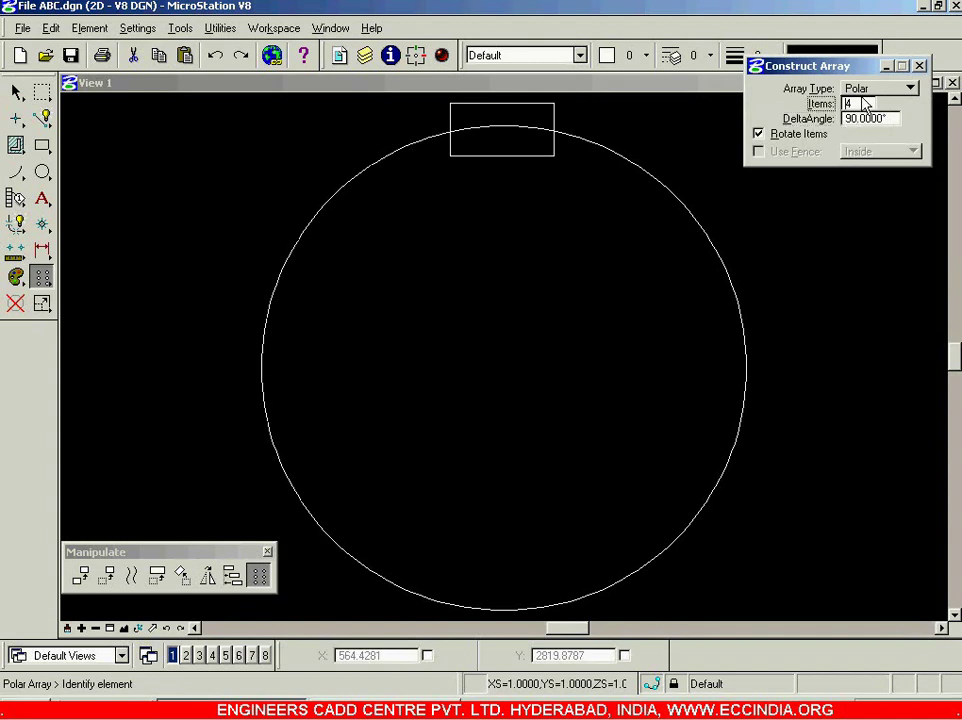
pyautogui.click(789, 136)
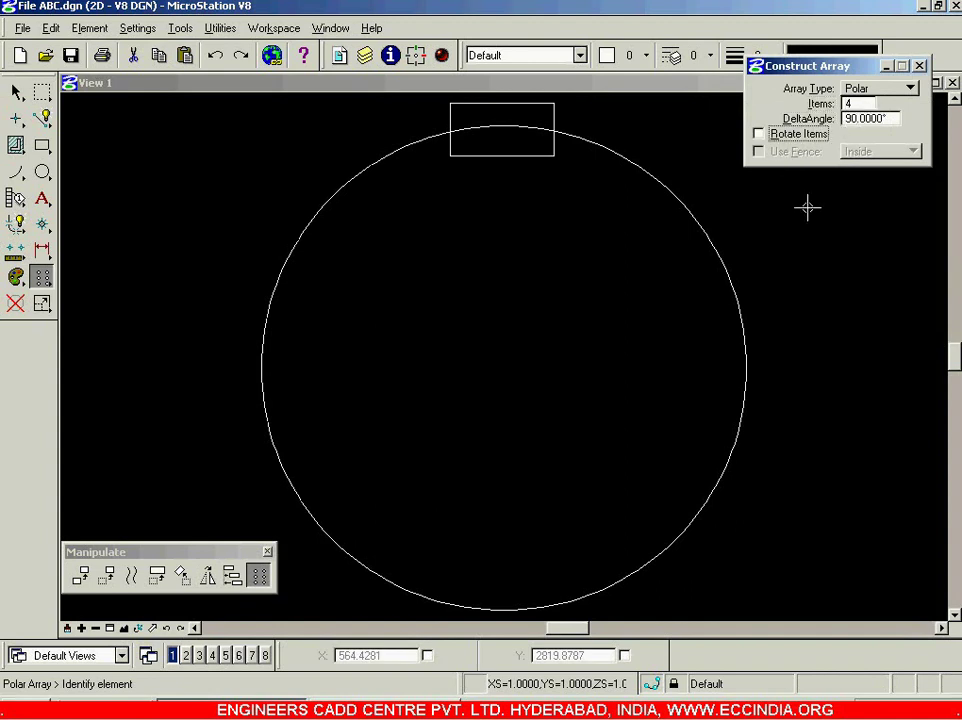
pyautogui.click(504, 126)
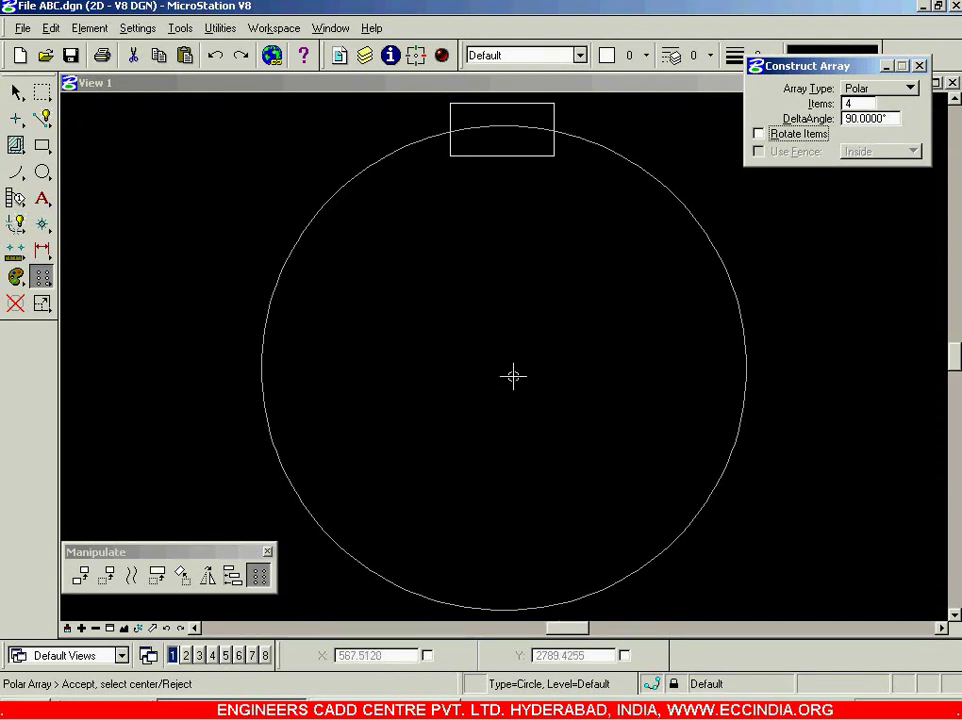
pyautogui.click(16, 91)
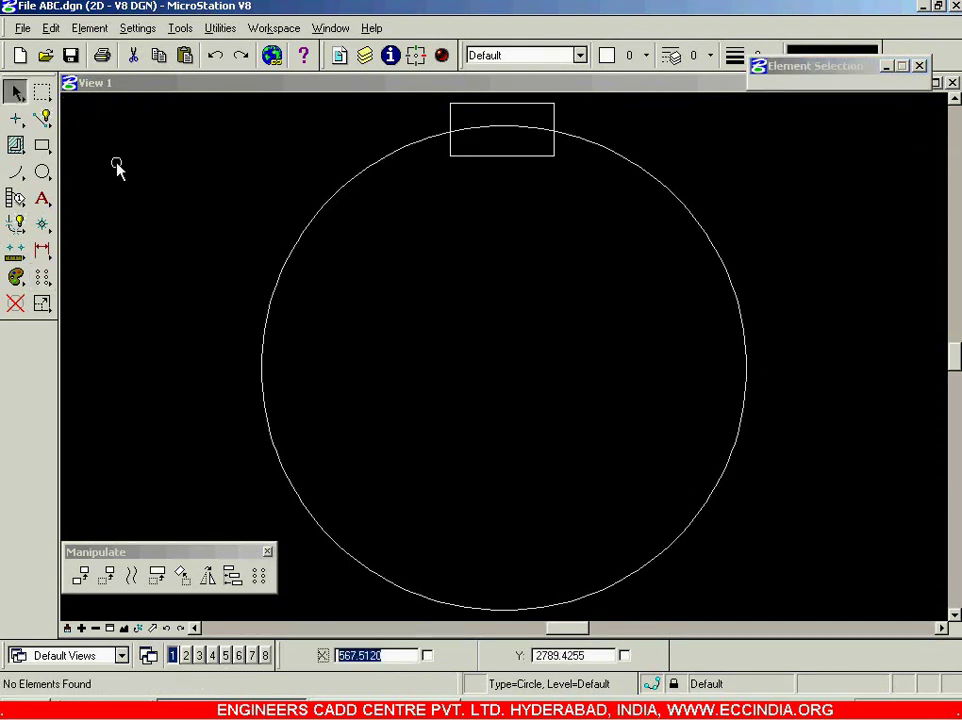
# - Construct a 4-item, 90° polar array of the small rectangle about the large circle's centre without rotating the items
pyautogui.click(537, 156)
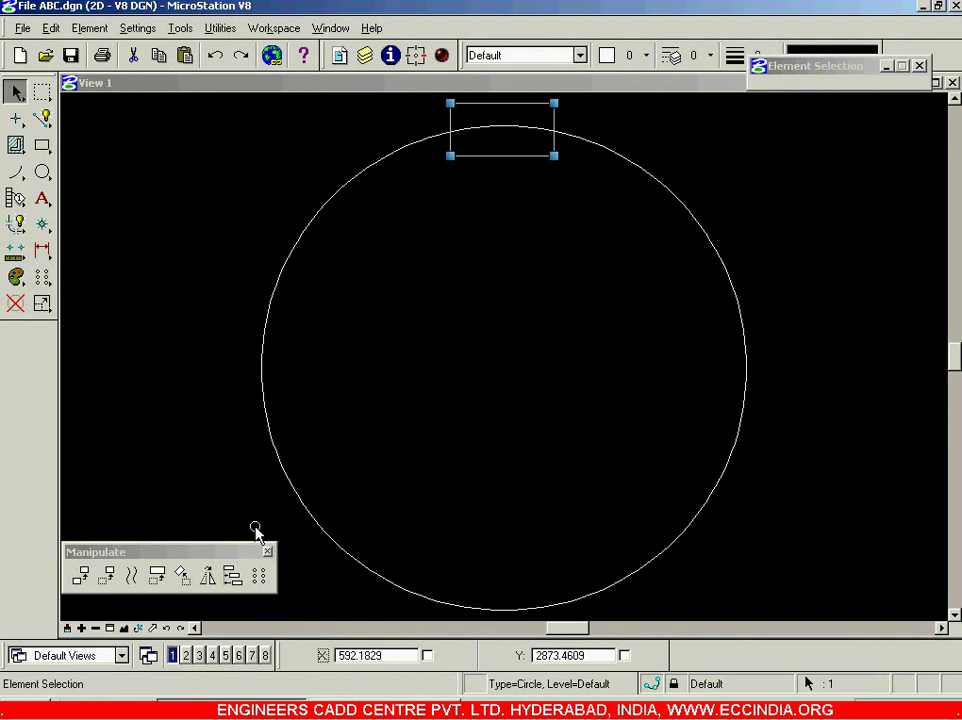
pyautogui.click(259, 575)
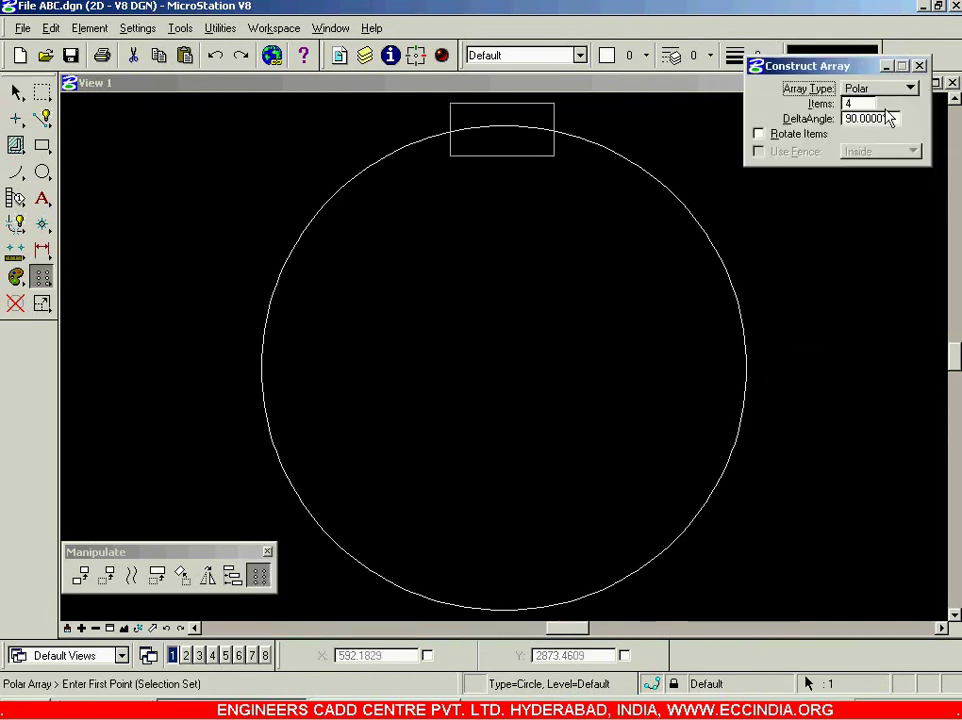
pyautogui.press('Tab')
pyautogui.click(505, 126)
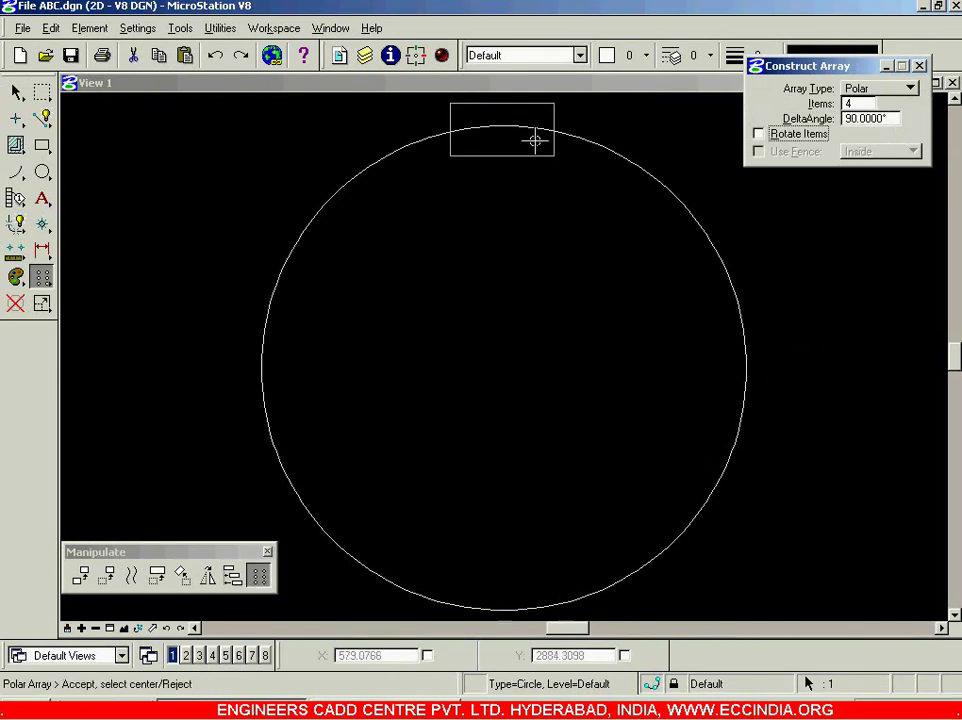
pyautogui.click(504, 370)
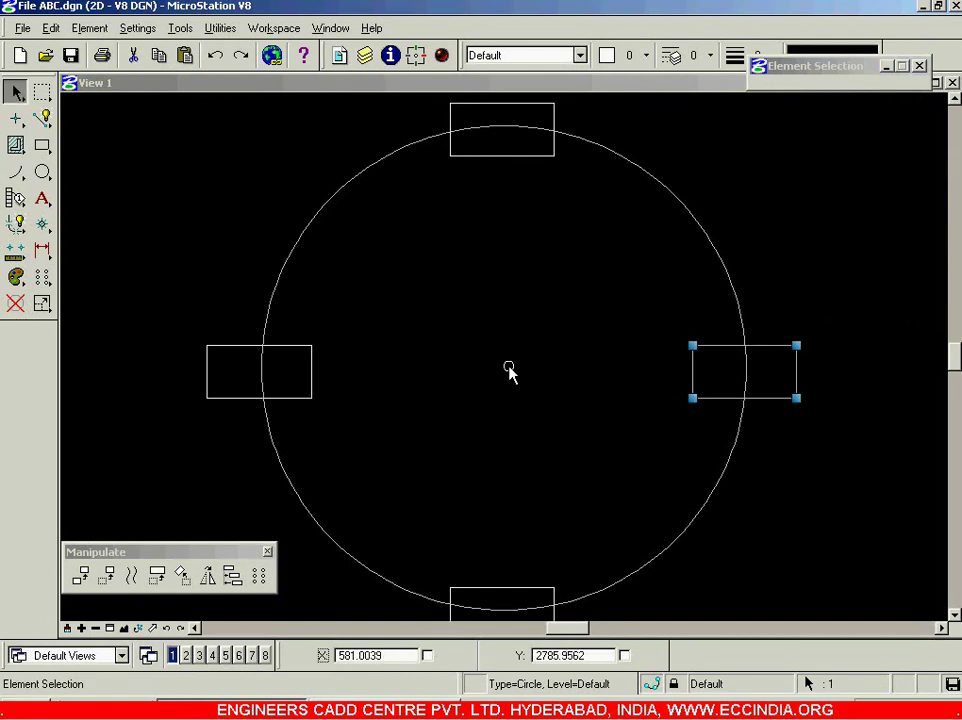
# - Close the Manipulate toolbox and clear the selection from the arrayed rectangle
pyautogui.scroll(-2, 513, 366)
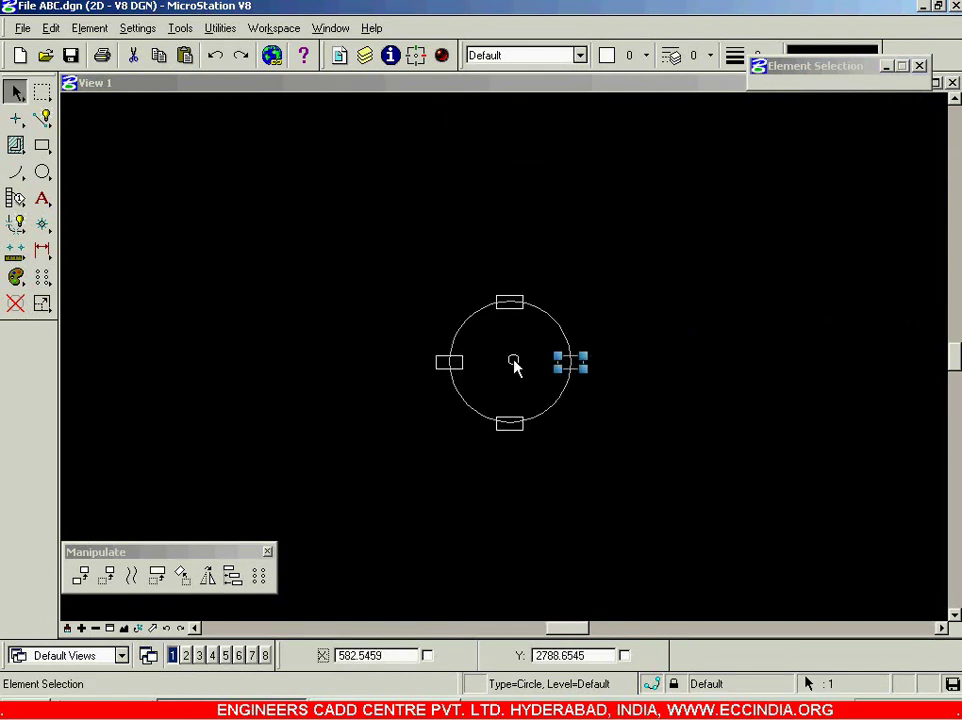
pyautogui.scroll(1, 514, 366)
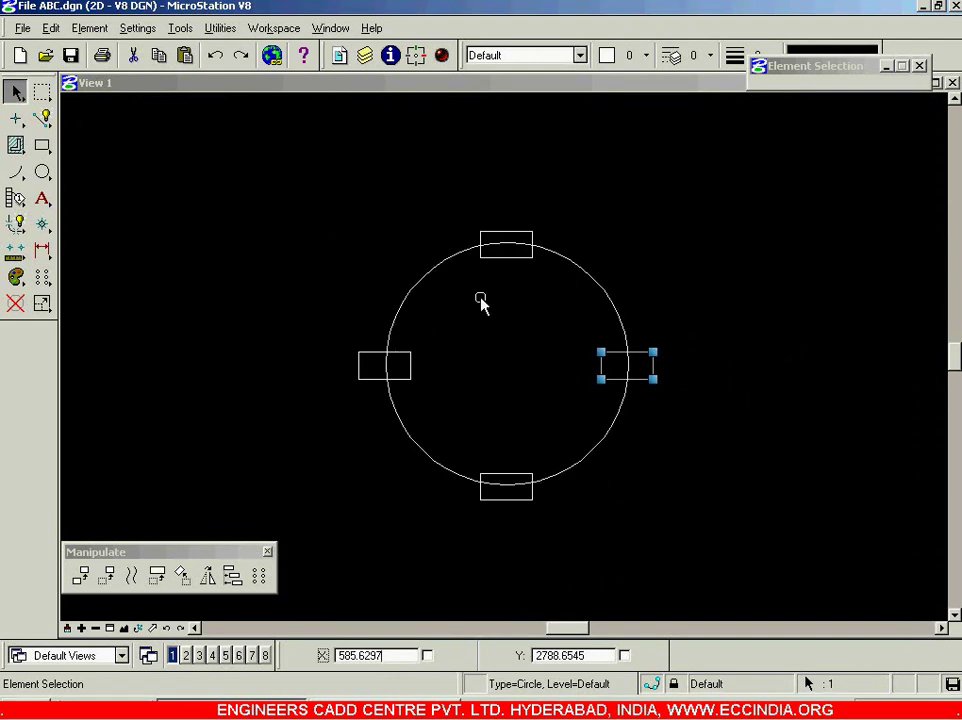
pyautogui.scroll(-1, 479, 367)
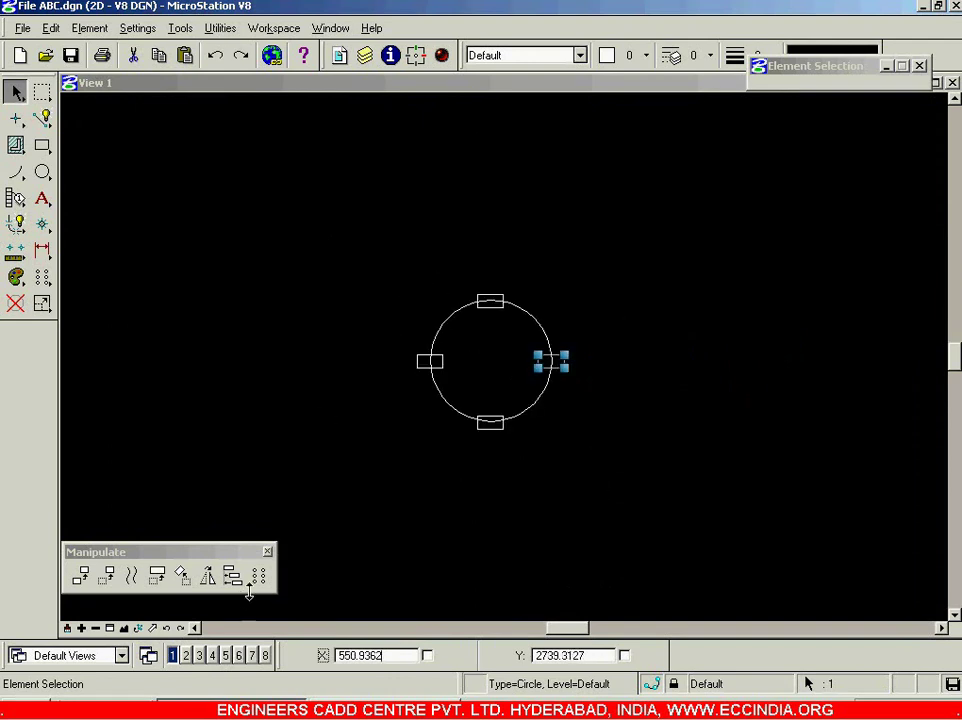
pyautogui.moveTo(238, 558); pyautogui.dragTo(316, 281)
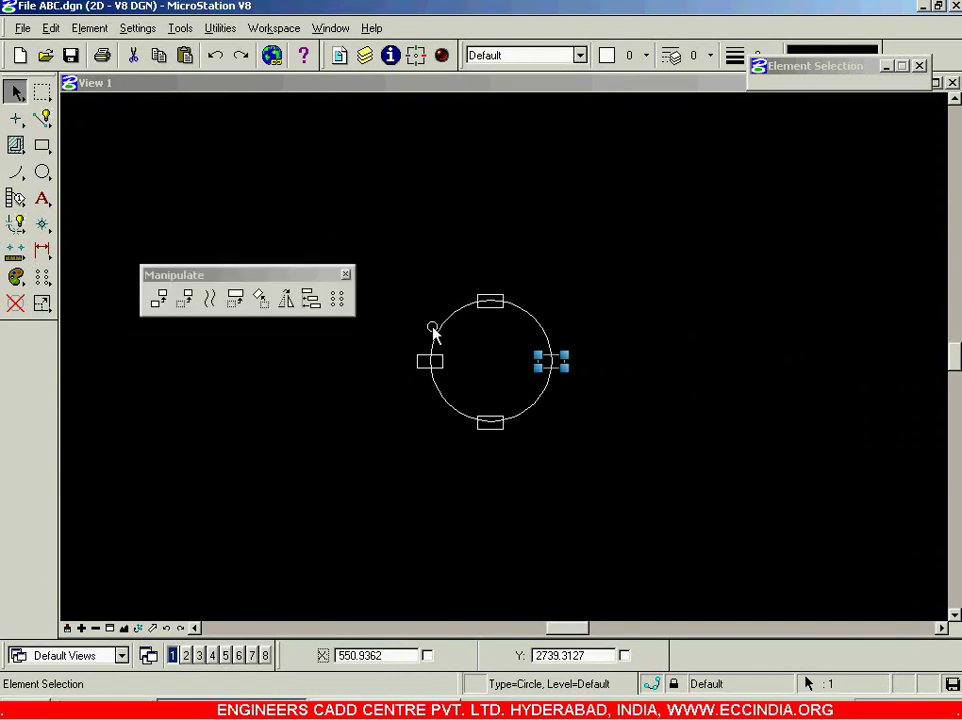
pyautogui.click(346, 275)
pyautogui.click(425, 238)
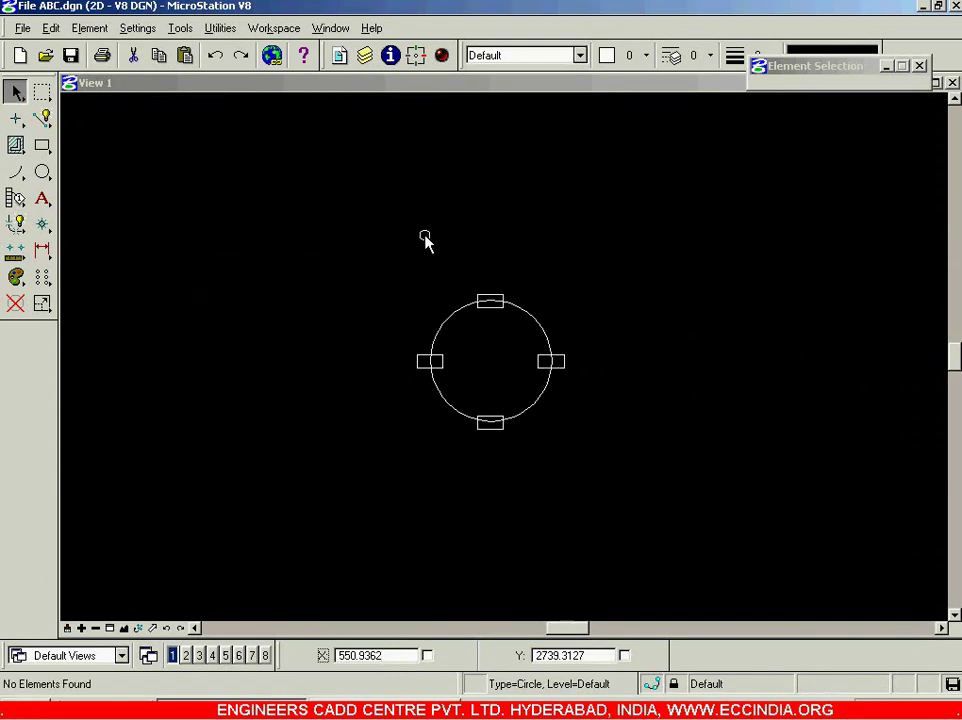